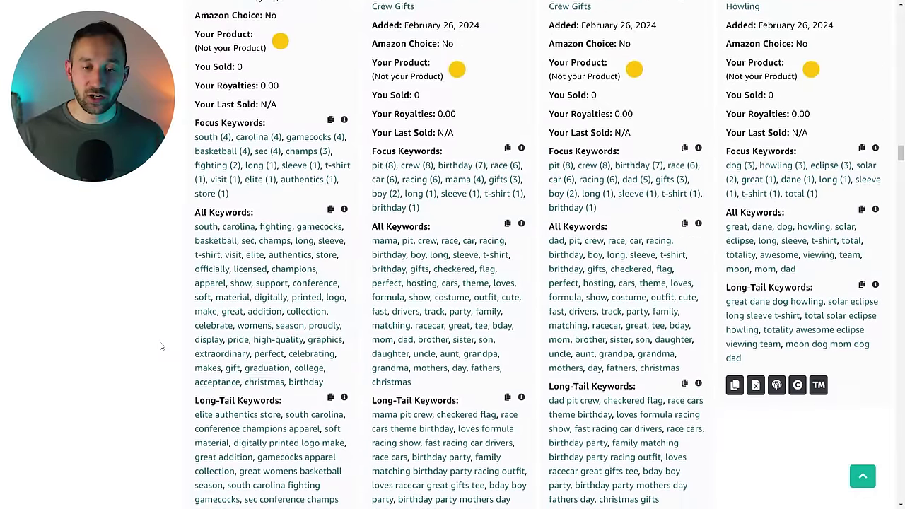
- Examine the designs, prices and sales ranks of shirt listings 17 to 20 on the first results page
scroll(160, 345, "down", 1)
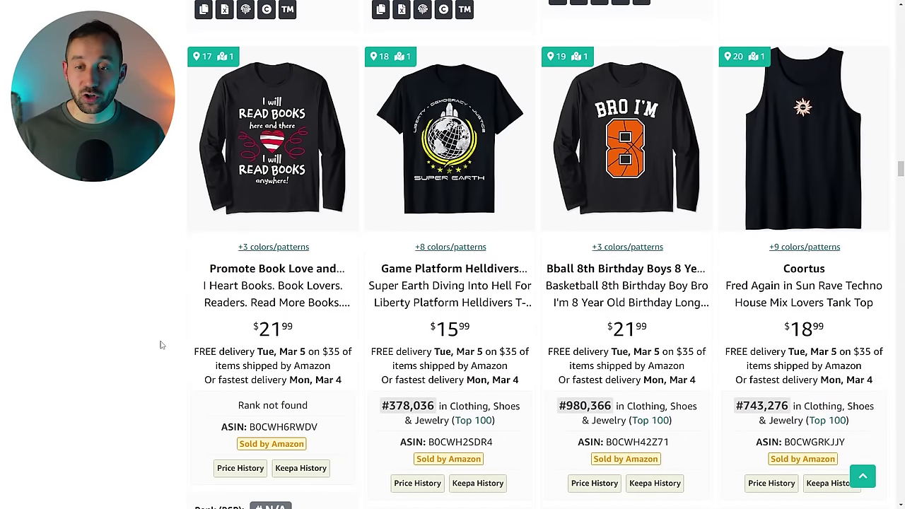
scroll(162, 346, "up", 1)
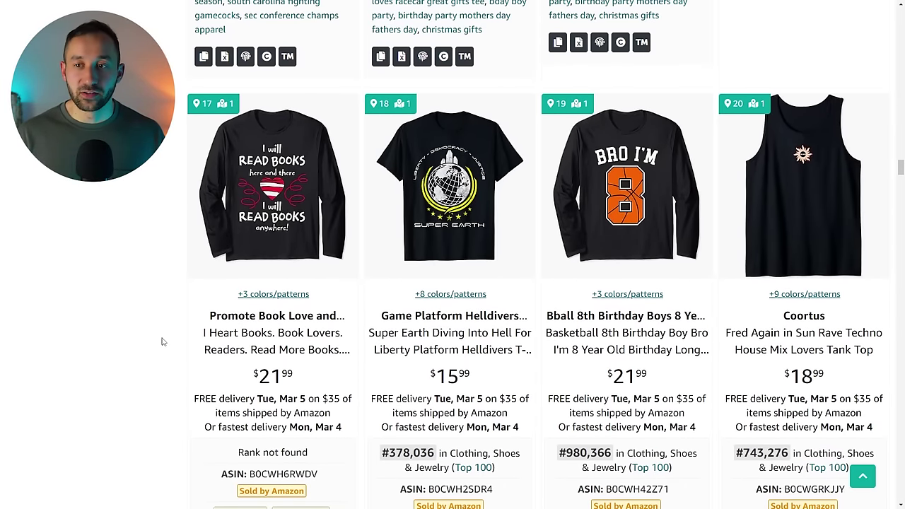
scroll(161, 341, "down", 1)
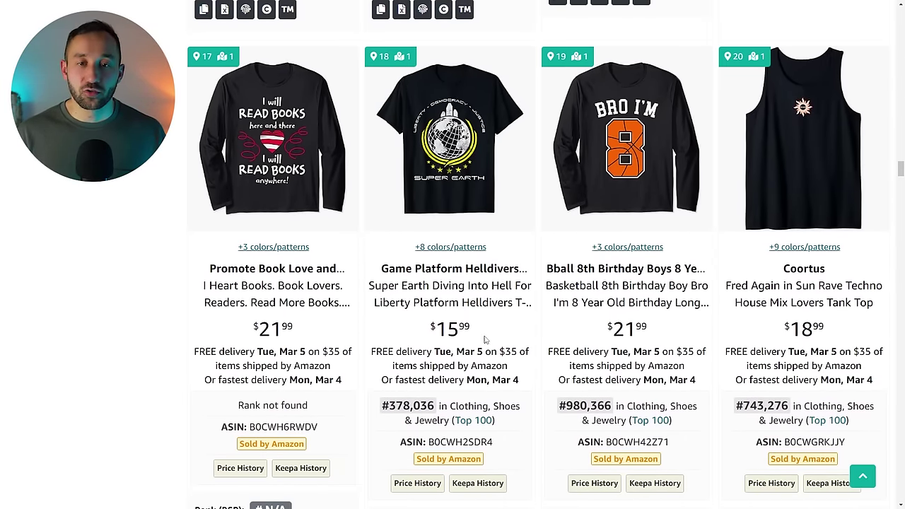
scroll(518, 333, "down", 2)
scroll(523, 330, "up", 2)
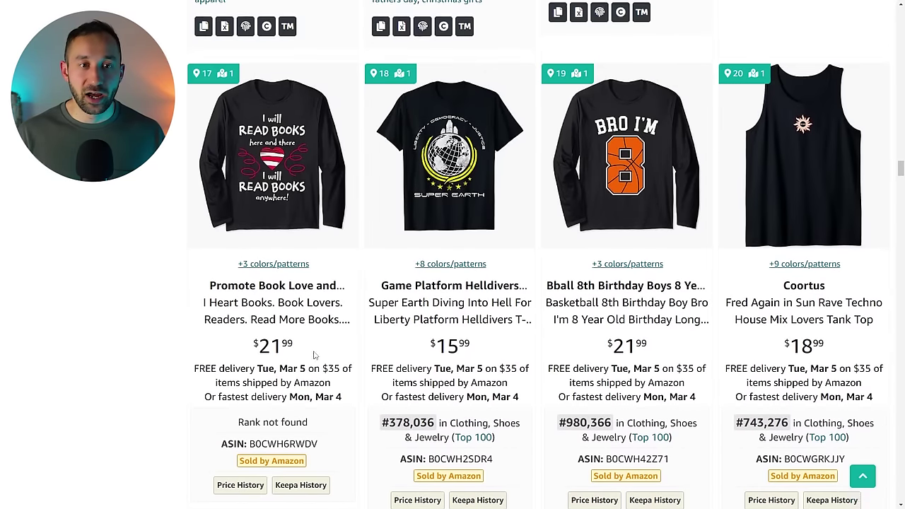
mouse_move(270, 171)
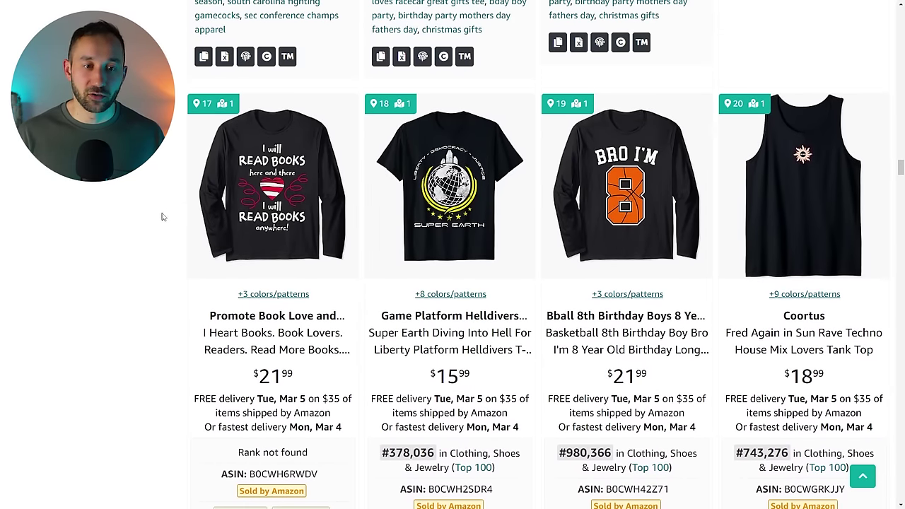
scroll(163, 217, "down", 15)
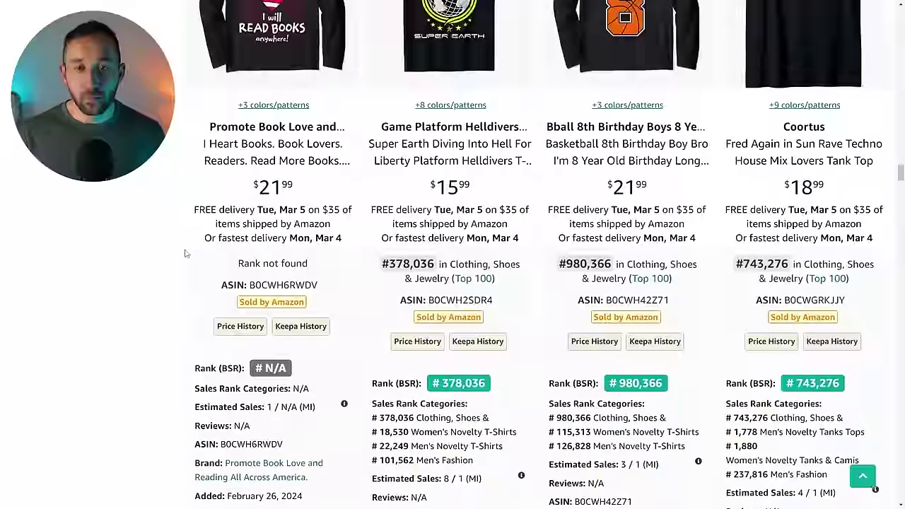
scroll(101, 243, "up", 2)
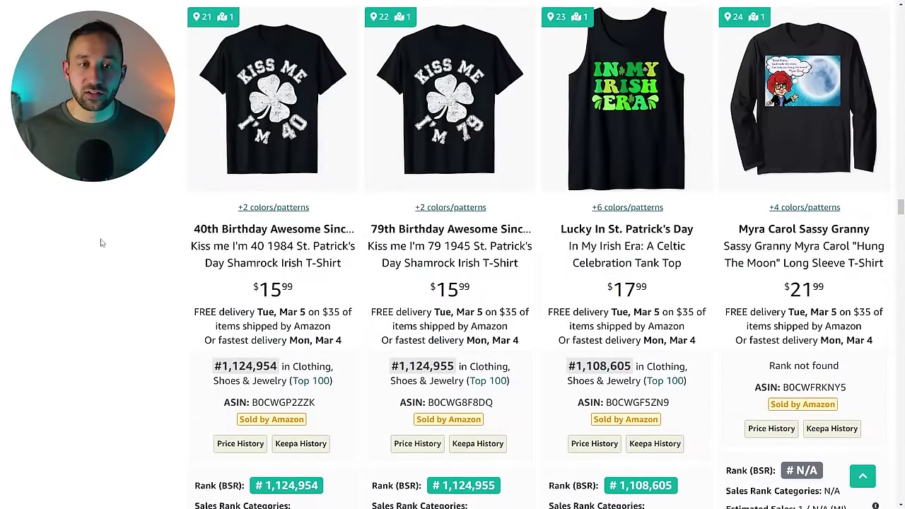
- Browse the remaining first-page shirt listings from 21 onward, comparing their designs, sales ranks and keywords
scroll(112, 251, "down", 3)
scroll(112, 251, "down", 12)
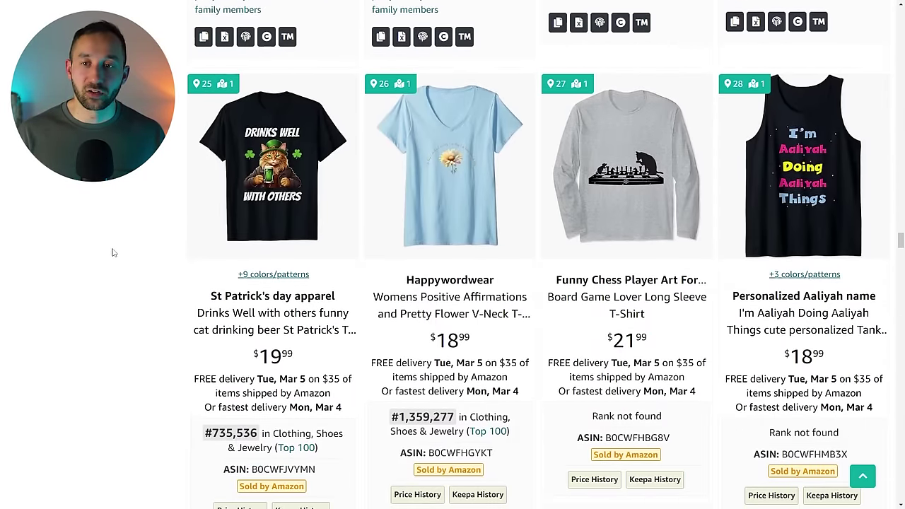
scroll(112, 252, "down", 12)
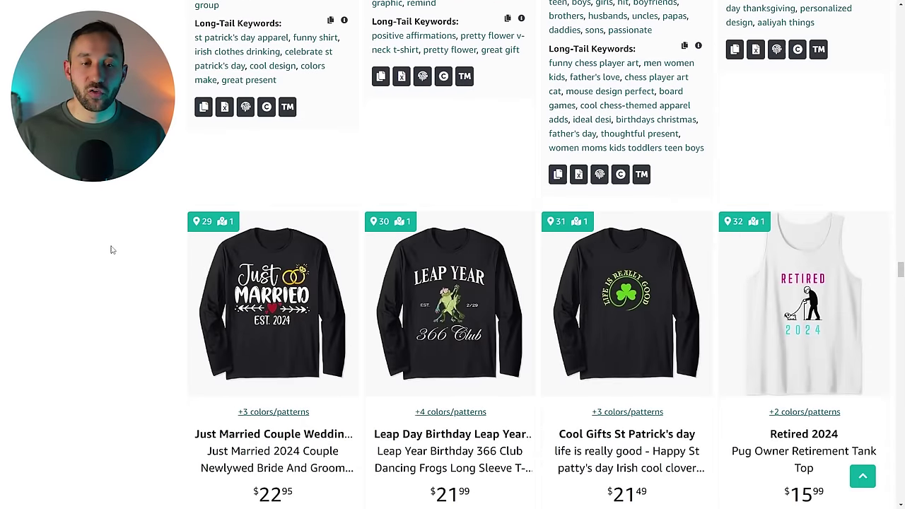
scroll(117, 258, "down", 1)
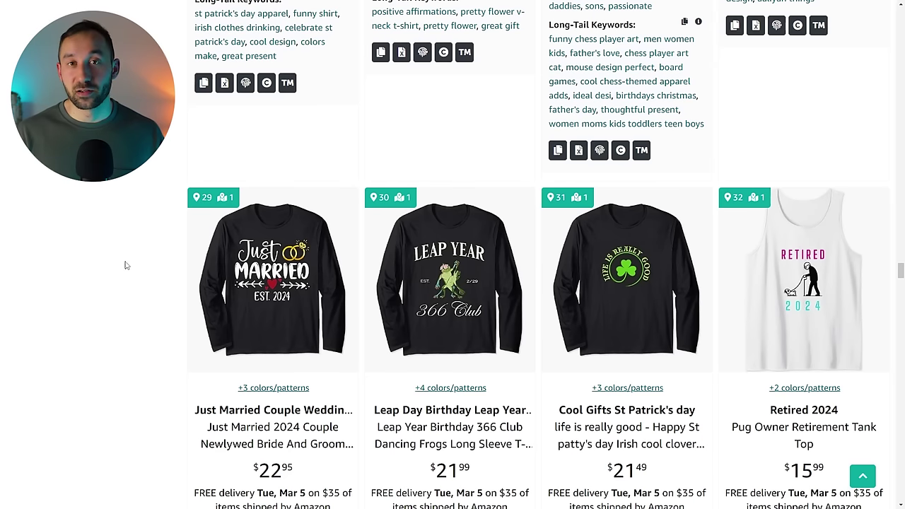
scroll(118, 267, "down", 2)
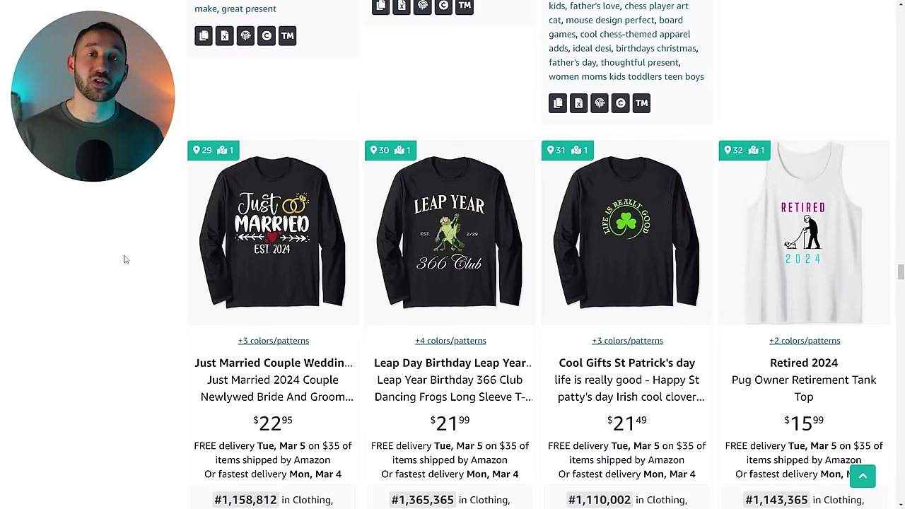
scroll(125, 260, "down", 2)
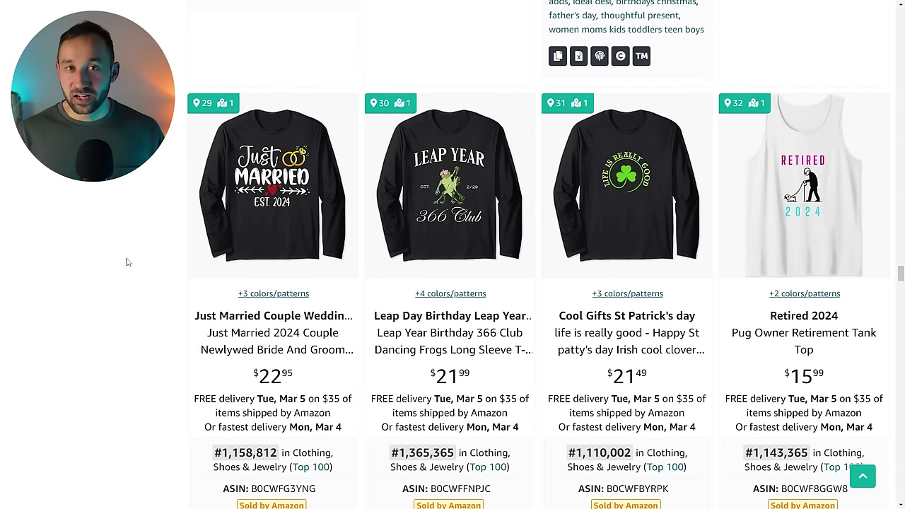
scroll(128, 262, "down", 4)
scroll(127, 261, "down", 20)
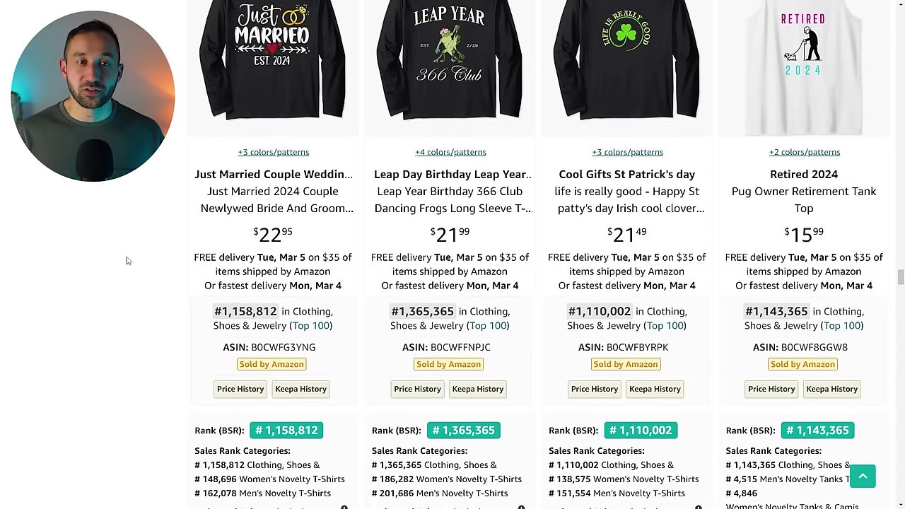
scroll(125, 257, "down", 14)
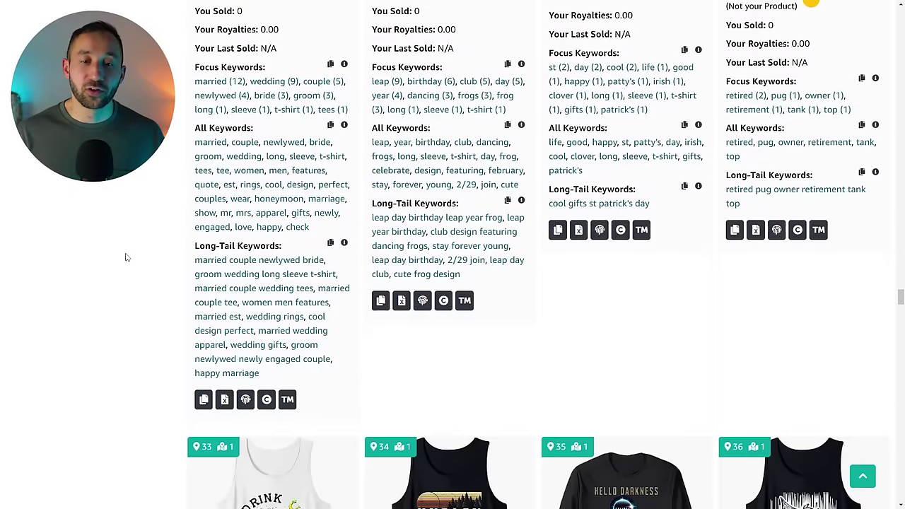
scroll(125, 257, "down", 4)
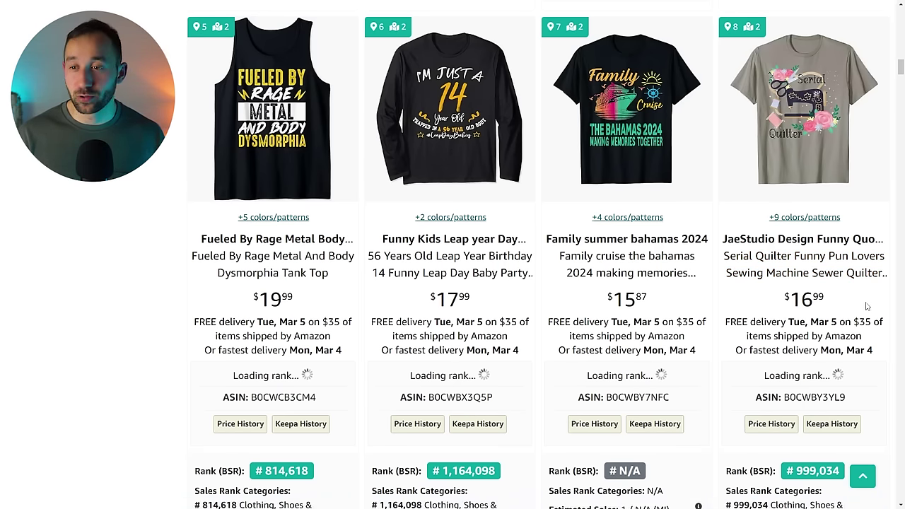
- Review the second results page's listings from number 5 onward, checking their sales ranks, added dates, estimated sales and keywords
scroll(869, 309, "down", 3)
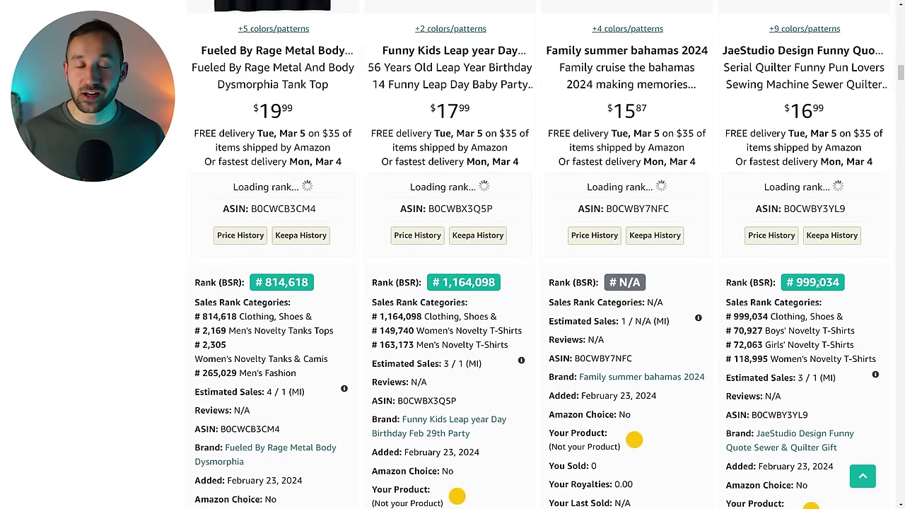
scroll(818, 283, "down", 3)
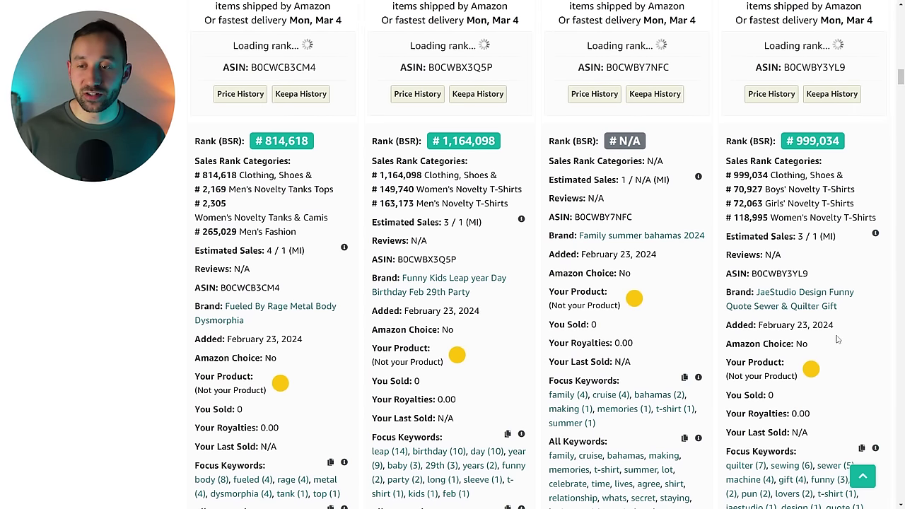
scroll(837, 339, "up", 2)
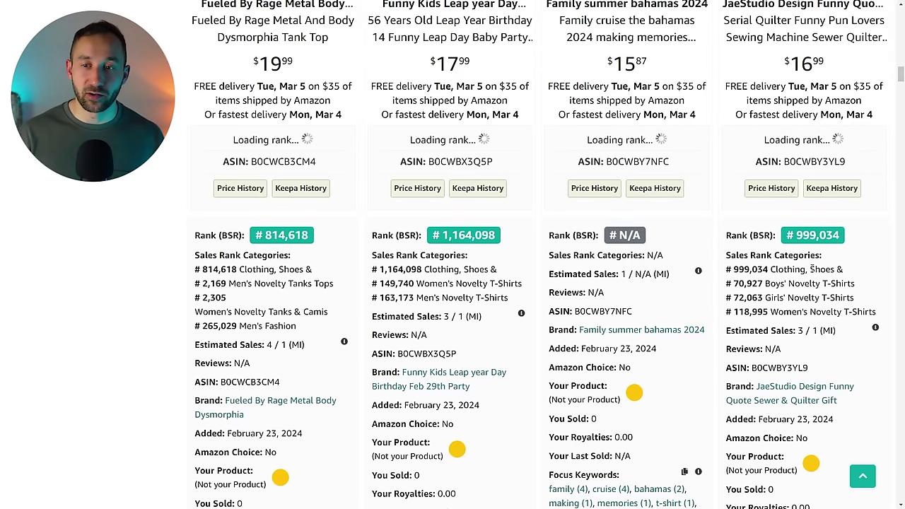
scroll(812, 270, "up", 5)
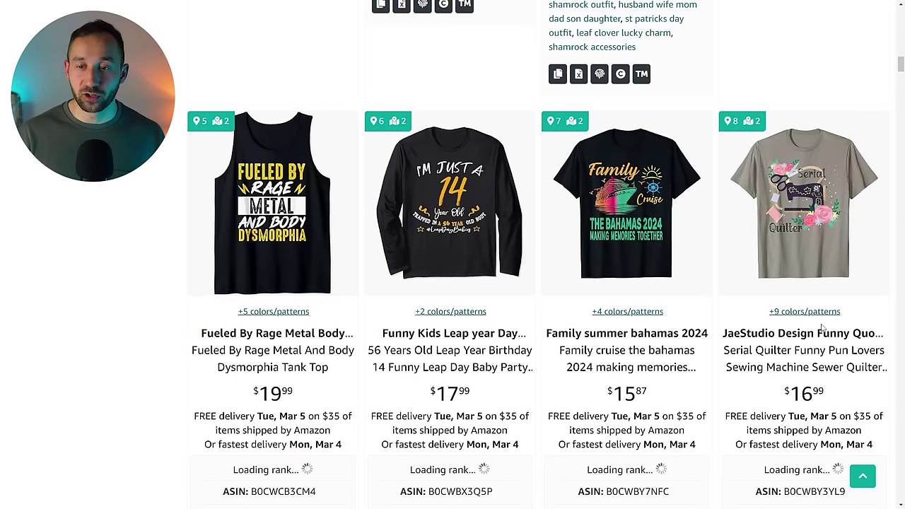
scroll(822, 326, "down", 4)
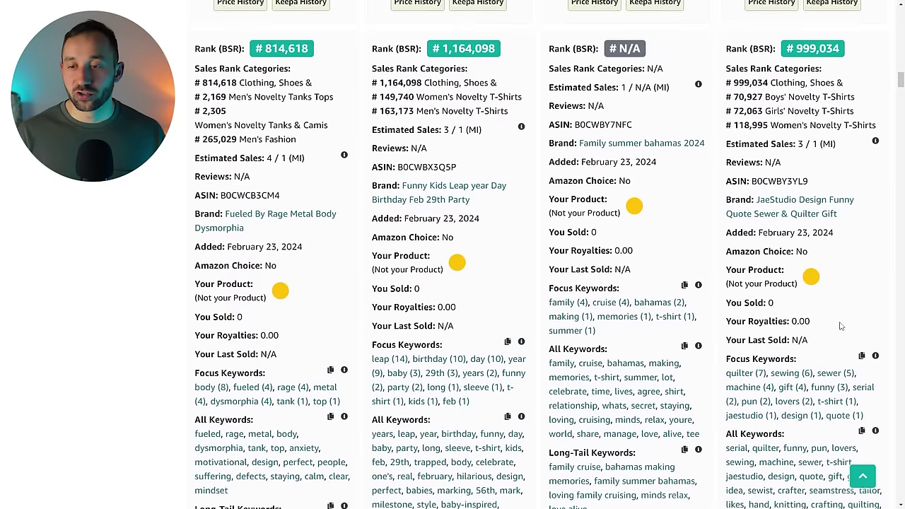
scroll(170, 240, "down", 7)
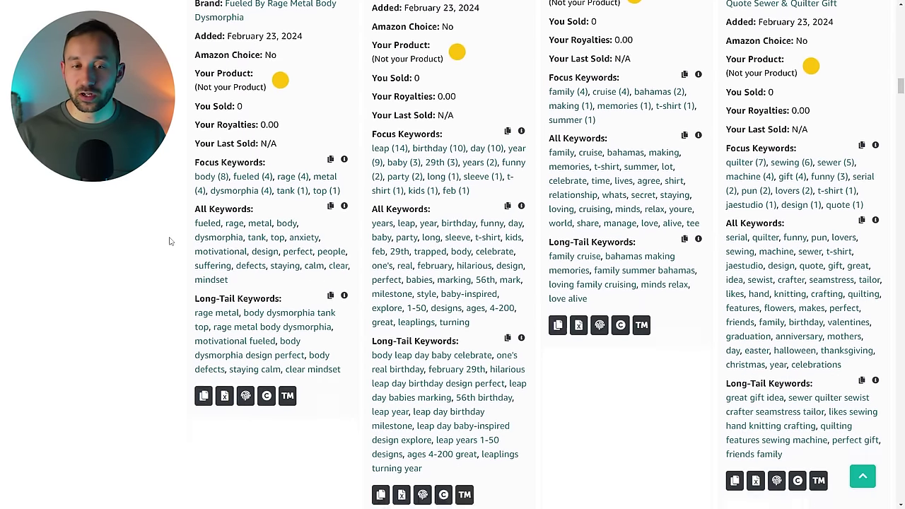
scroll(169, 240, "down", 3)
scroll(170, 237, "down", 11)
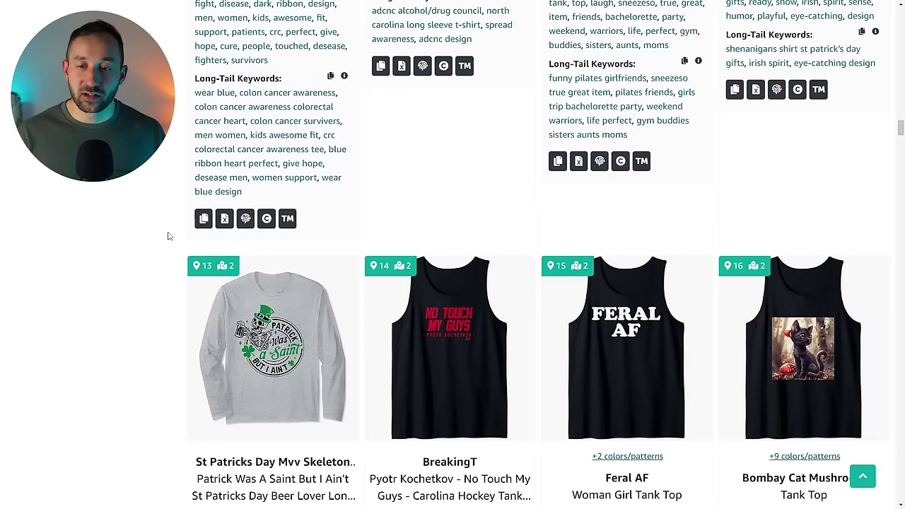
scroll(168, 236, "down", 4)
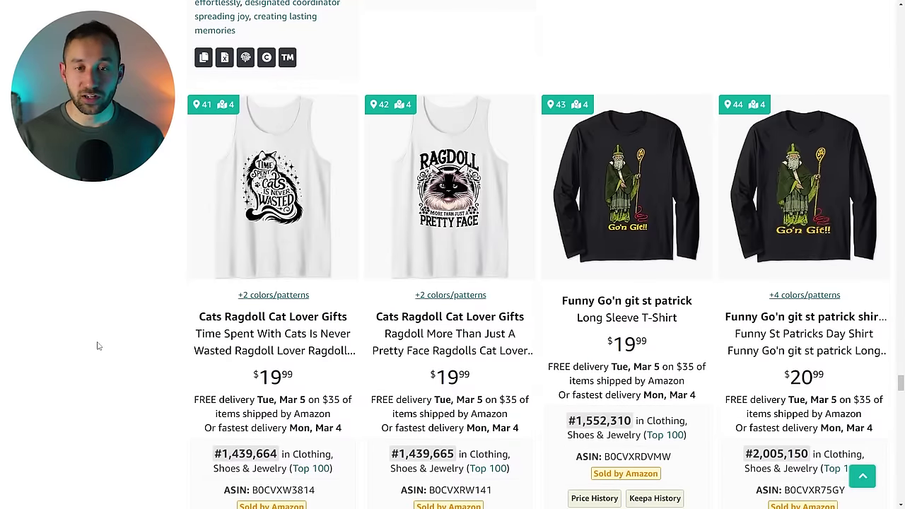
- Check the ranks and added dates of the Ragdoll cat and St. Patrick listings on page 4, and view the page 5 designs
scroll(99, 344, "down", 1)
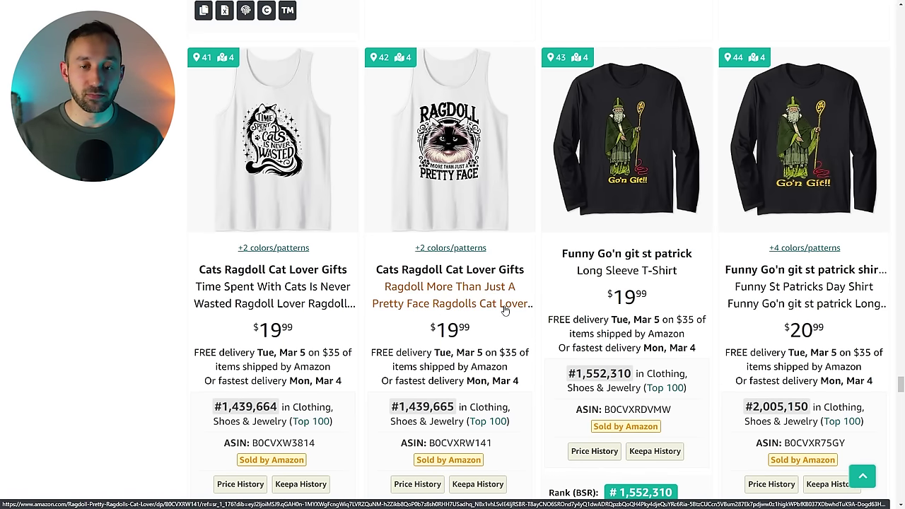
scroll(163, 293, "down", 2)
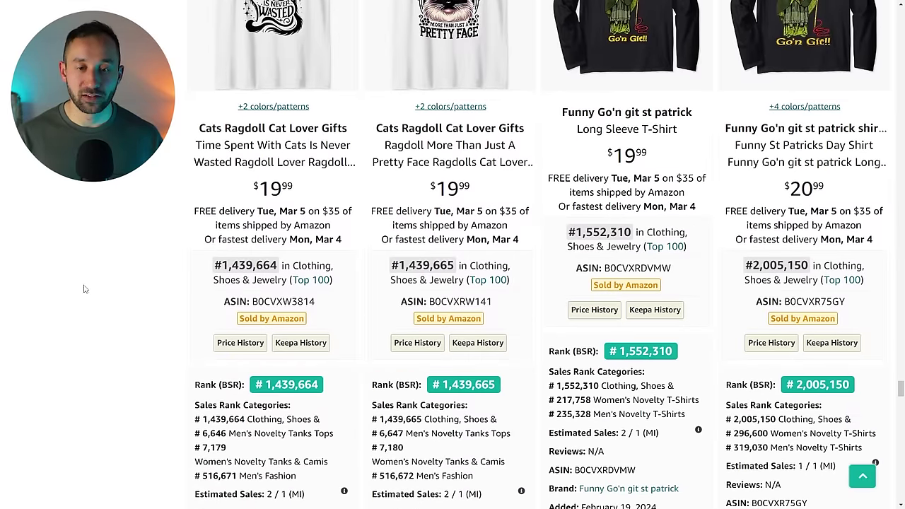
scroll(85, 289, "down", 3)
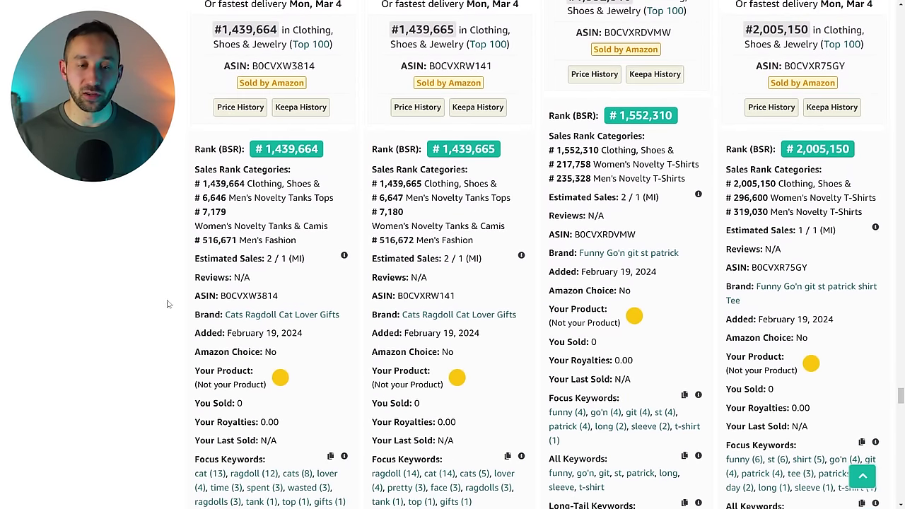
scroll(56, 343, "up", 5)
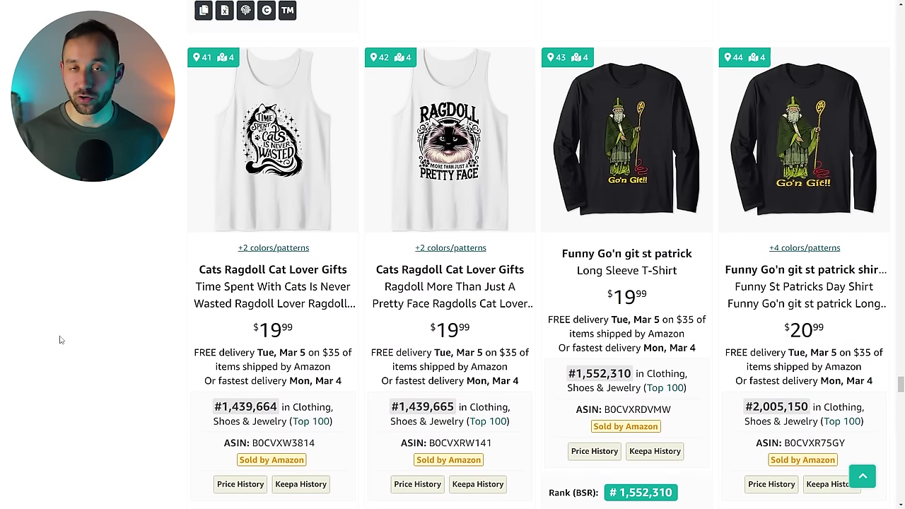
scroll(60, 340, "up", 15)
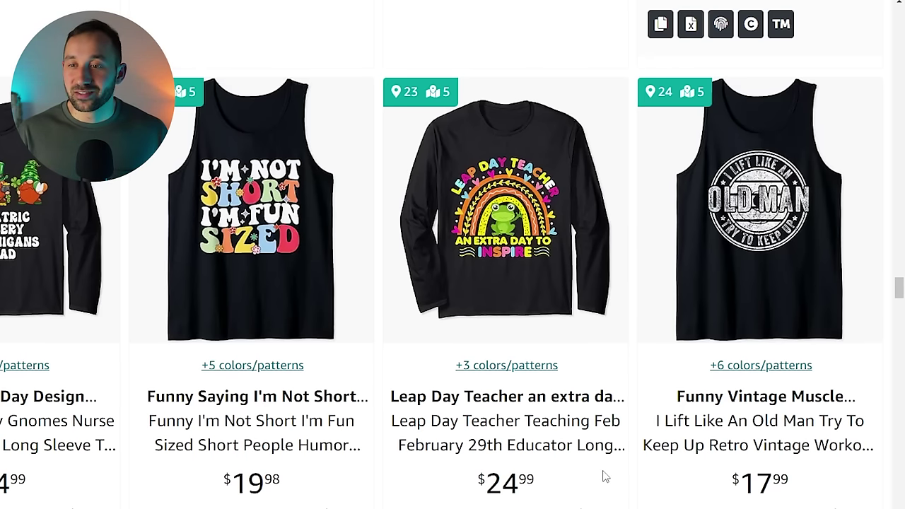
mouse_move(744, 204)
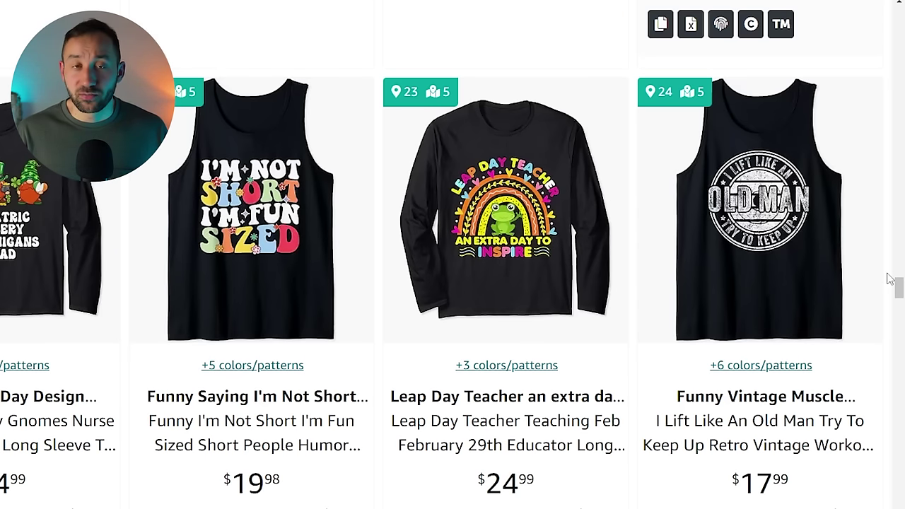
scroll(893, 279, "down", 1)
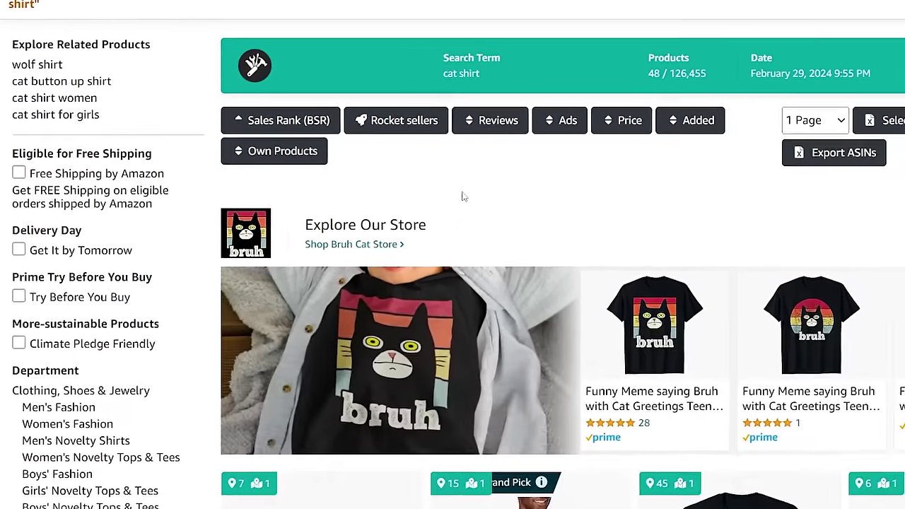
- Review the "cat shirt" search results sorted by sales rank, comparing the top listings' ranks, reviews and prices
scroll(536, 326, "down", 3)
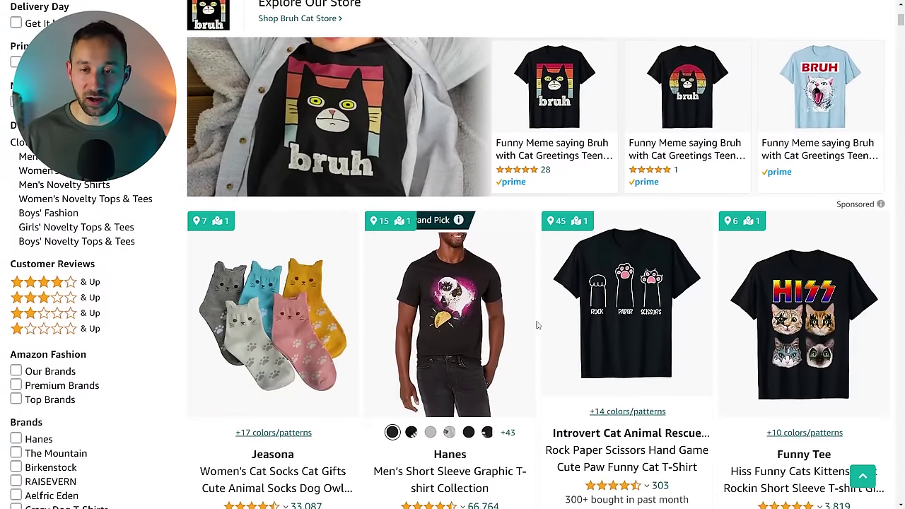
scroll(536, 325, "down", 2)
scroll(536, 326, "down", 1)
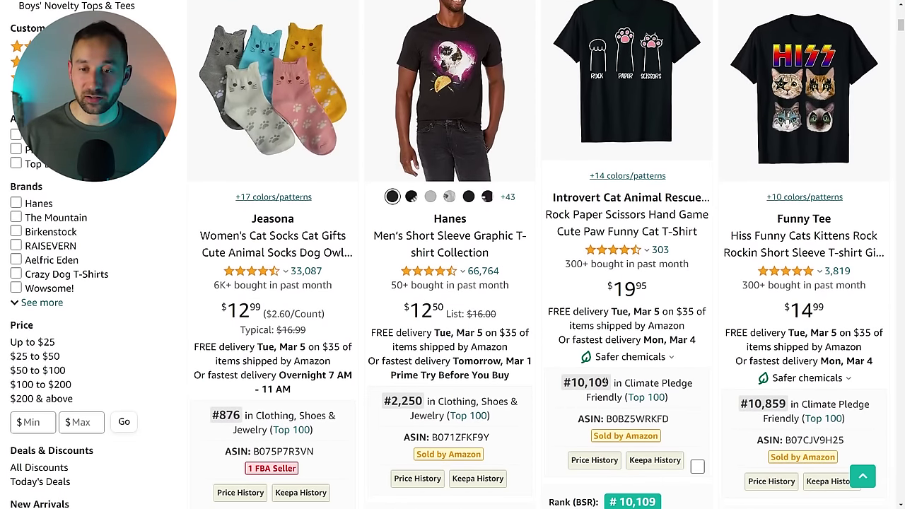
scroll(607, 382, "down", 1)
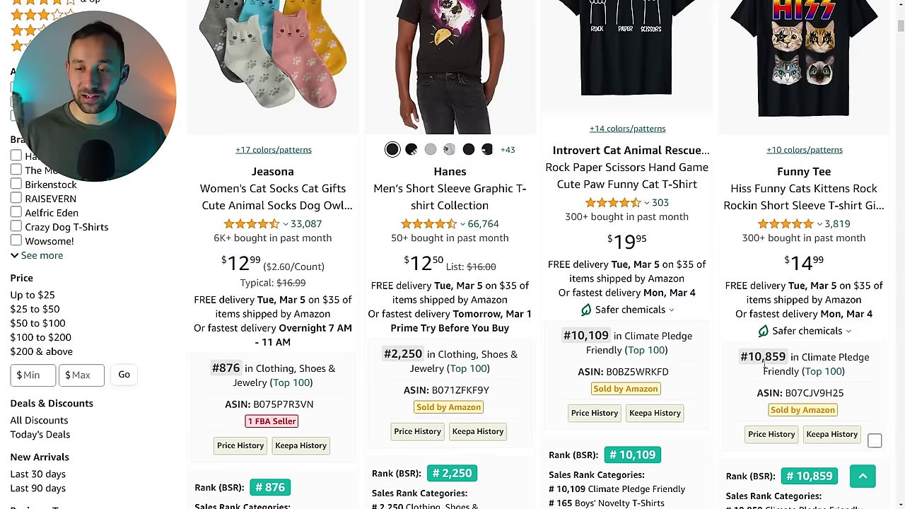
scroll(734, 379, "up", 1)
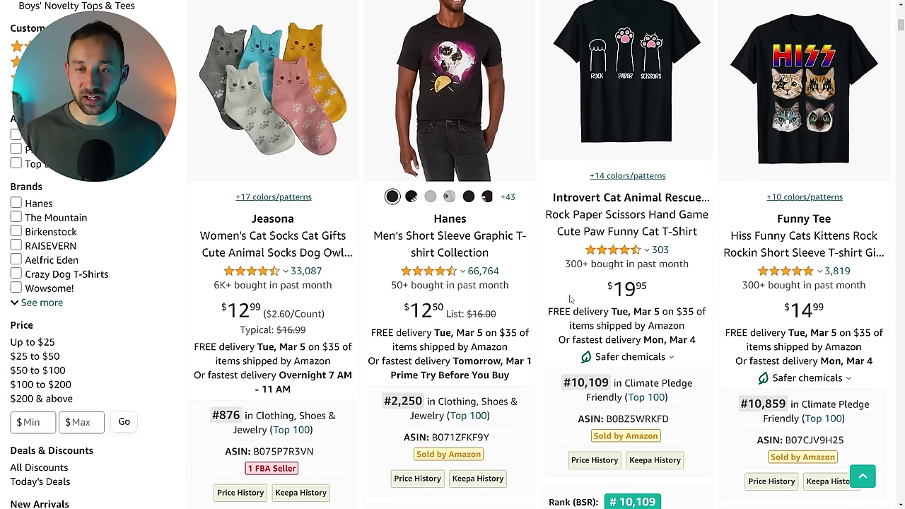
scroll(566, 312, "up", 1)
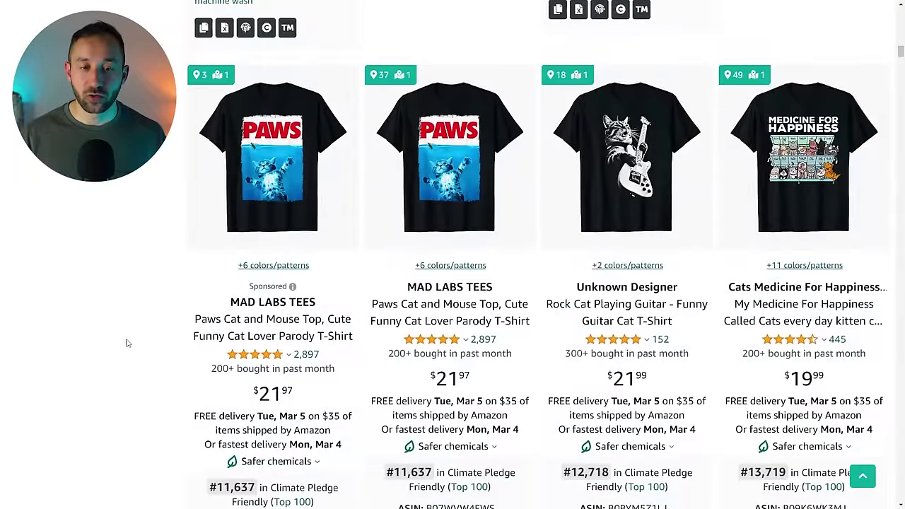
- Compare the sales ranks, estimated sales and prices of the Paws, Rock Cat and Medicine For Happiness shirt listings
scroll(121, 338, "down", 1)
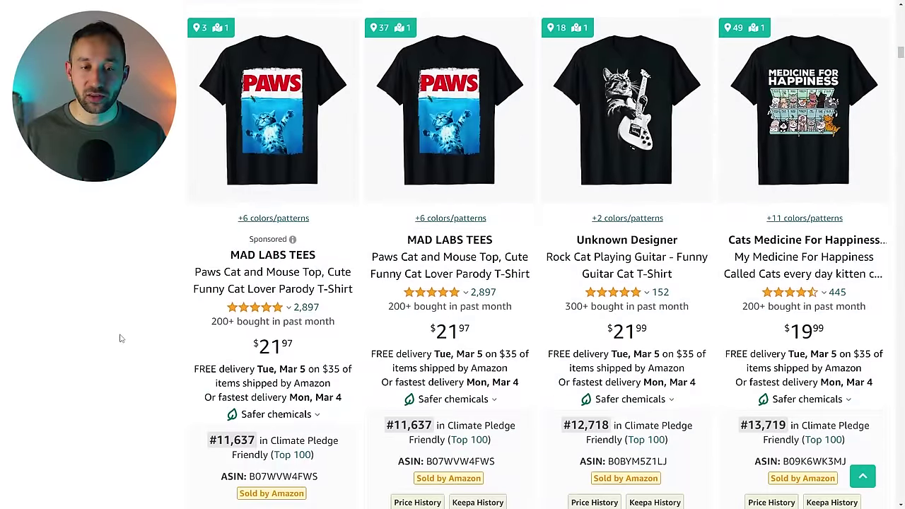
scroll(120, 338, "down", 10)
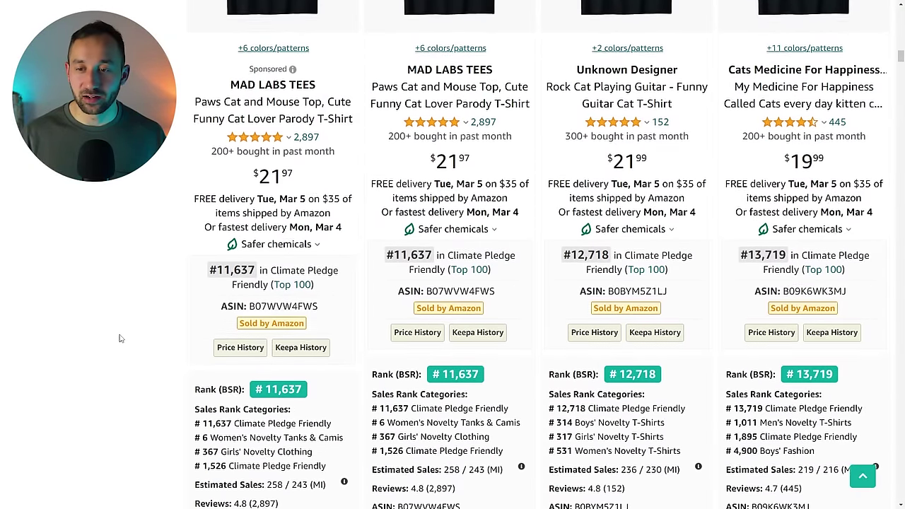
scroll(120, 338, "down", 6)
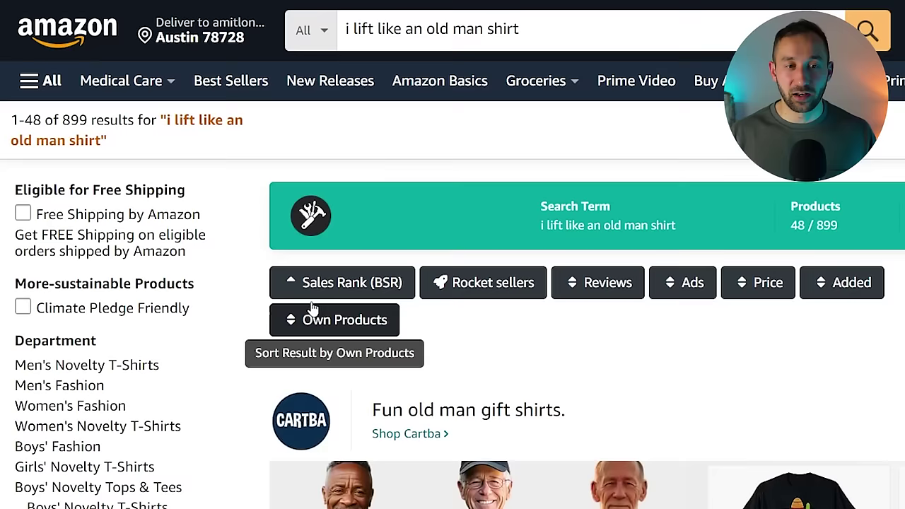
- Review the "i lift like an old man shirt" results sorted by sales rank, checking designs, ranks, added dates and keywords
scroll(671, 342, "down", 8)
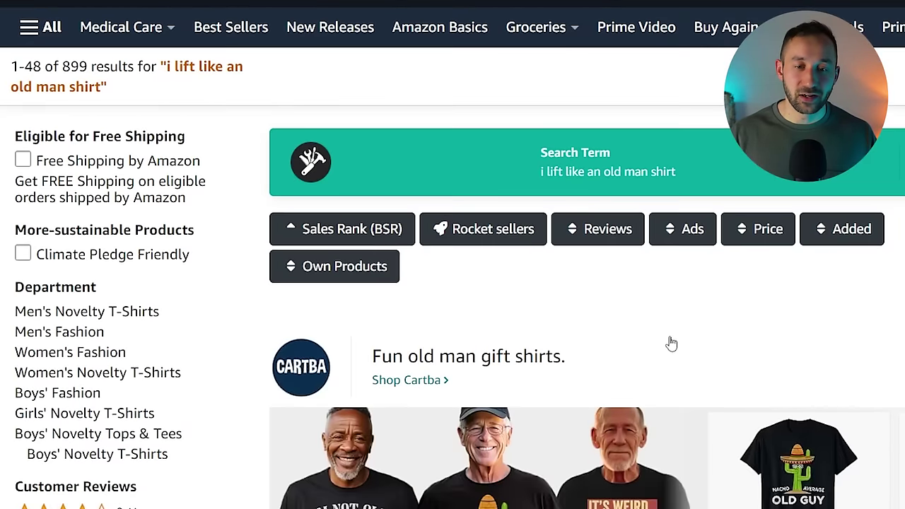
scroll(485, 339, "down", 3)
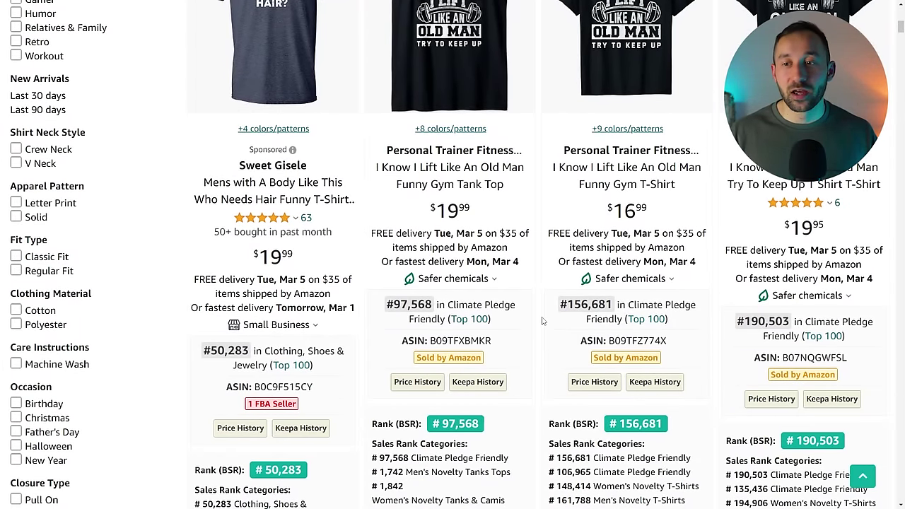
scroll(540, 324, "up", 1)
scroll(540, 324, "down", 12)
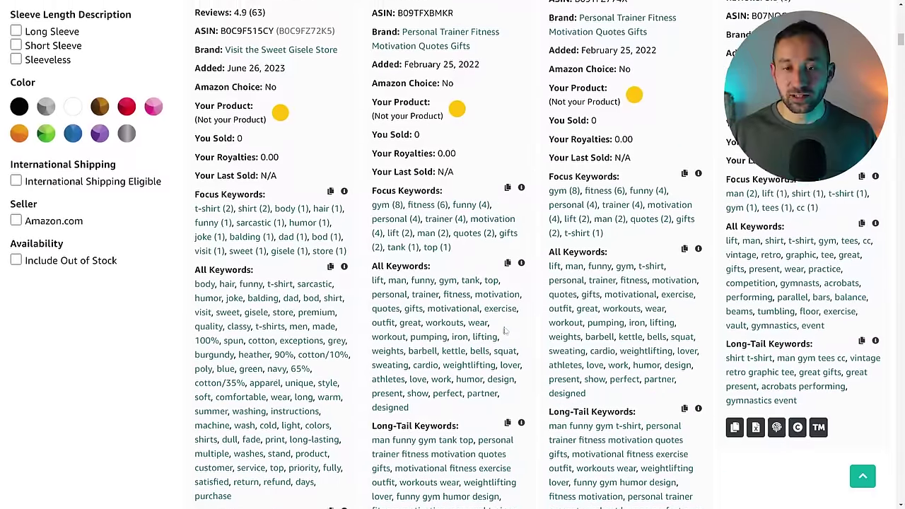
scroll(51, 317, "down", 7)
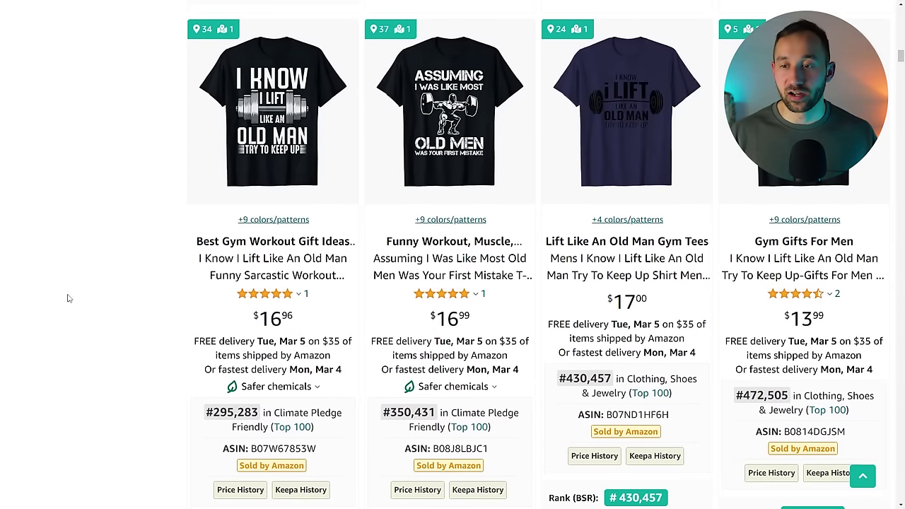
scroll(68, 299, "down", 1)
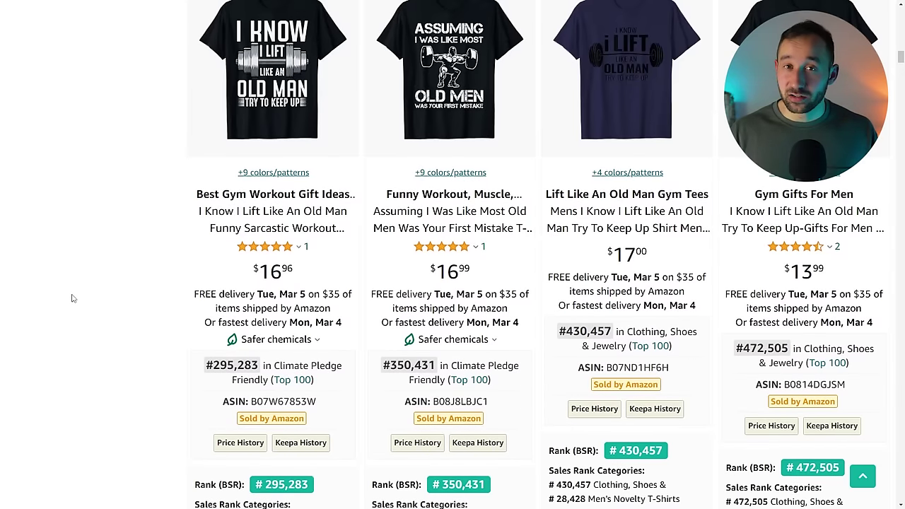
scroll(73, 299, "down", 10)
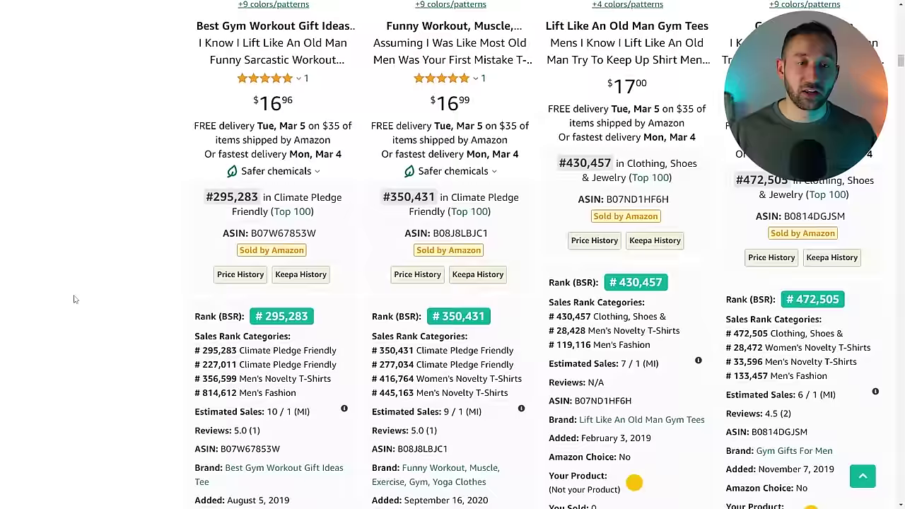
scroll(99, 332, "down", 4)
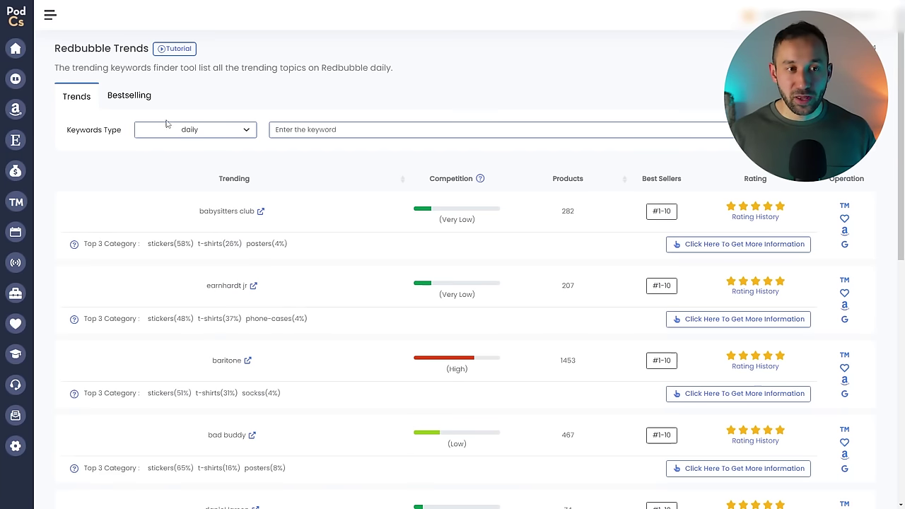
- In PodCs Creative Studio, open the Redbubble Trends tool
mouse_move(16, 234)
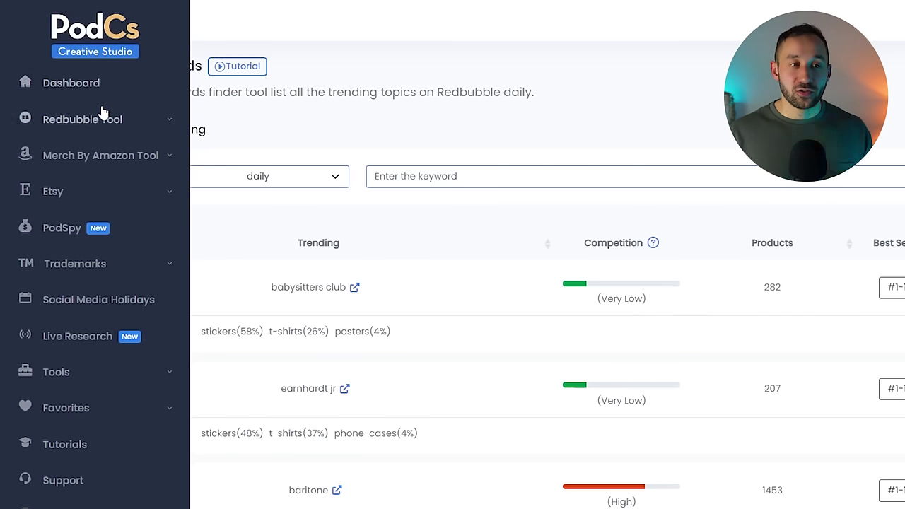
left_click(116, 131)
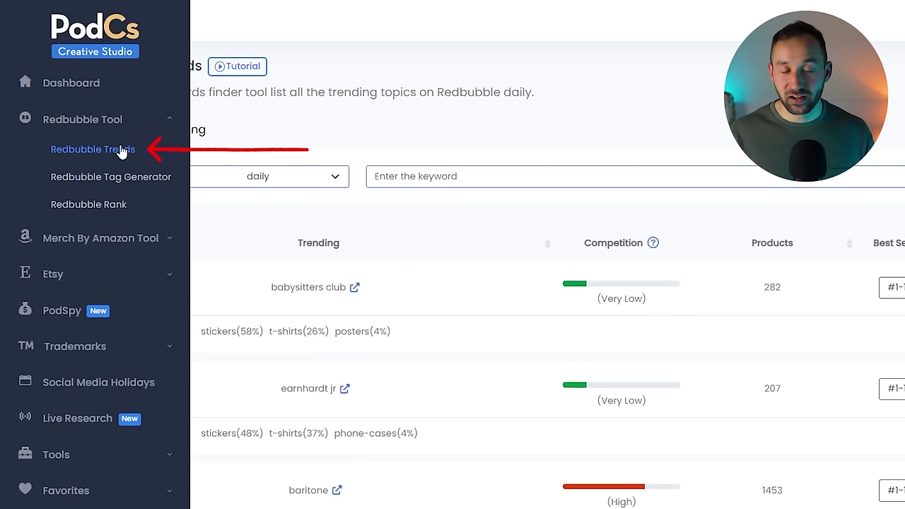
left_click(93, 149)
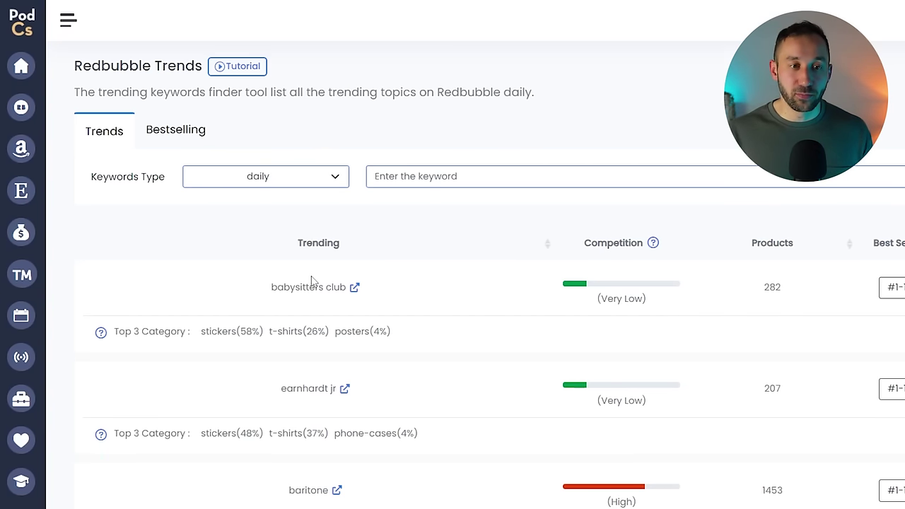
- Browse the daily trending Redbubble keywords and their top three product categories
scroll(313, 282, "down", 1)
scroll(318, 324, "down", 1)
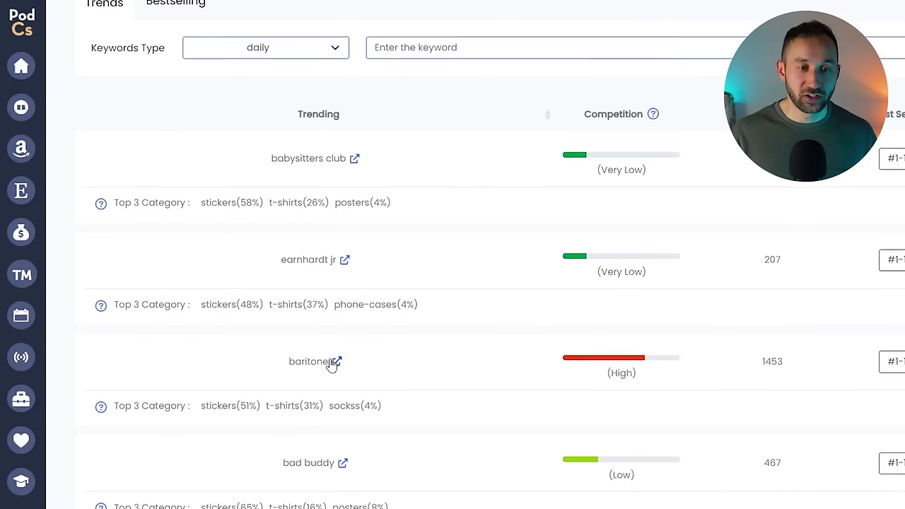
scroll(333, 382, "down", 2)
scroll(329, 402, "down", 5)
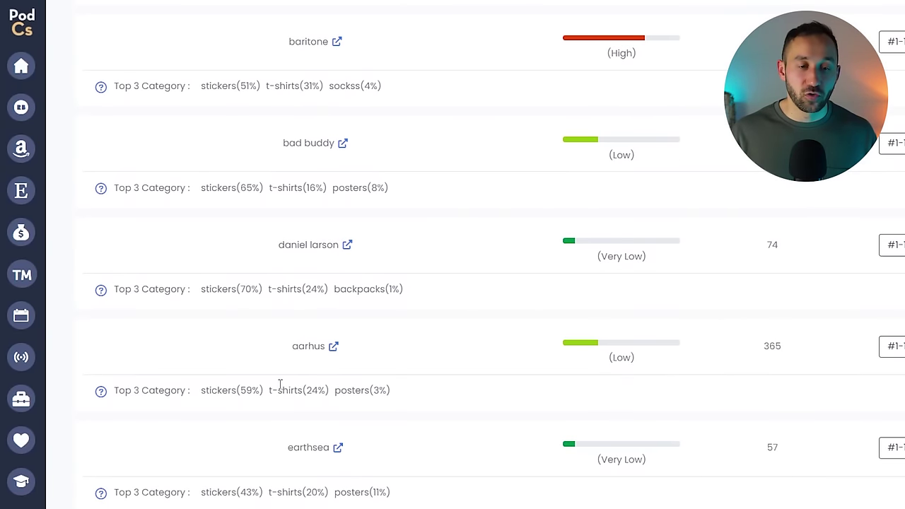
scroll(321, 370, "up", 9)
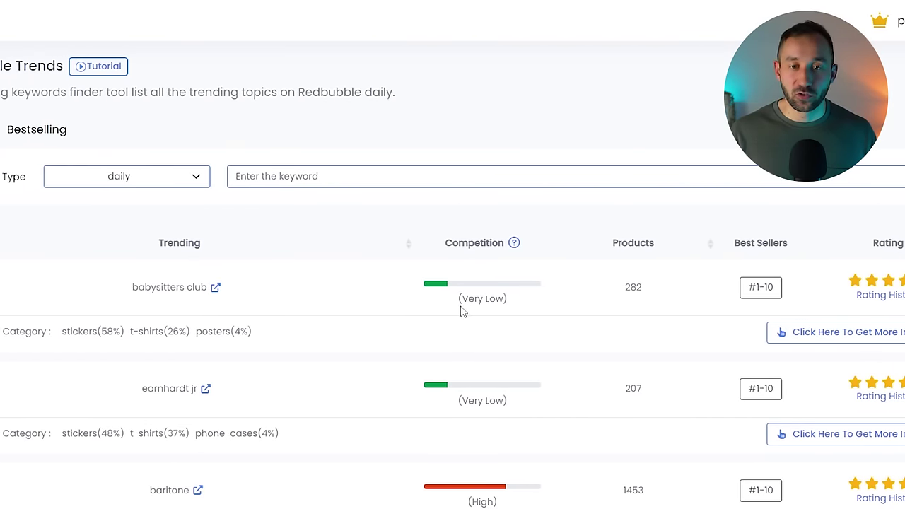
- Compare the competition levels and product counts of the daily trending keywords, from "babysitters club" to "easter"
scroll(463, 312, "down", 2)
scroll(460, 389, "down", 2)
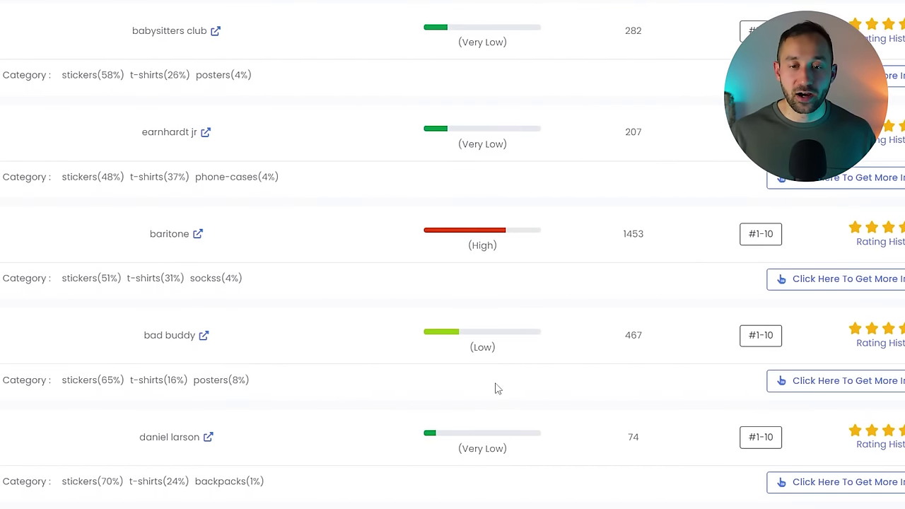
scroll(555, 381, "down", 6)
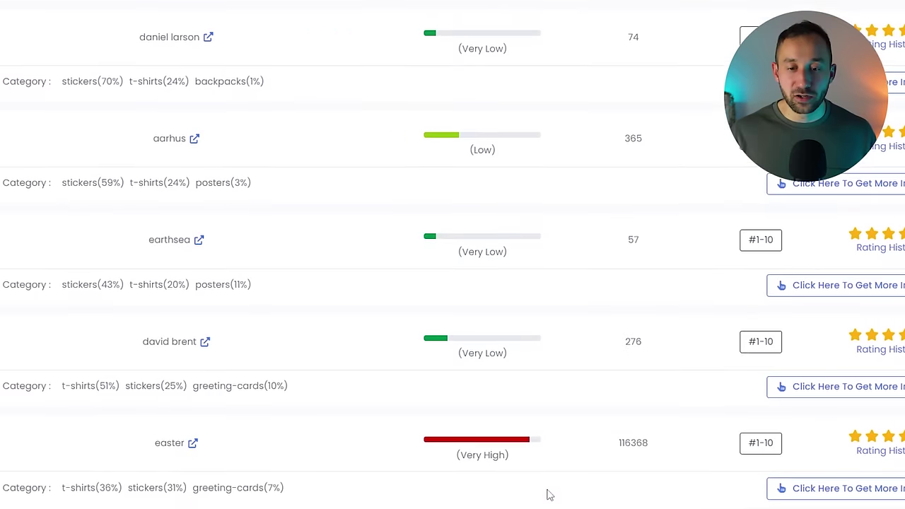
scroll(517, 308, "up", 5)
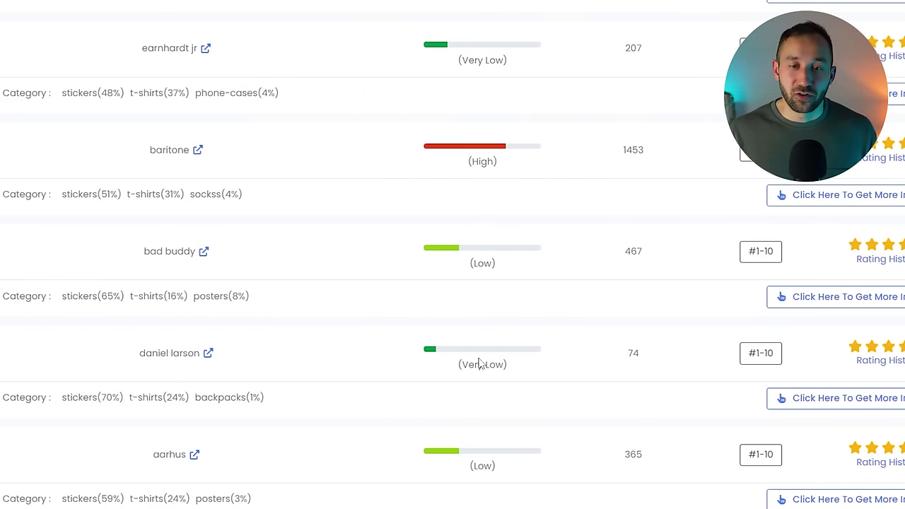
scroll(566, 411, "up", 1)
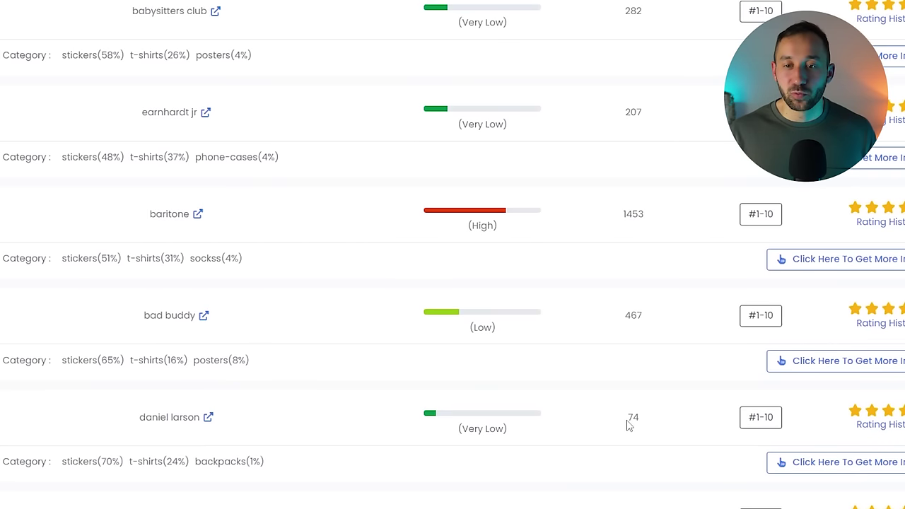
scroll(626, 438, "up", 4)
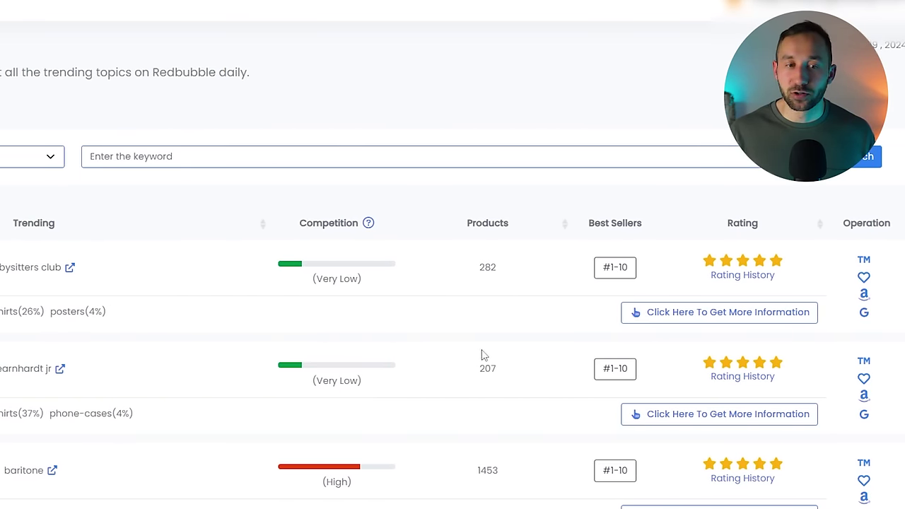
- Preview the top ten best sellers for trending keywords such as "babysitters club", "earnhardt jr", "baritone" and "bad buddy"
scroll(111, 302, "down", 2)
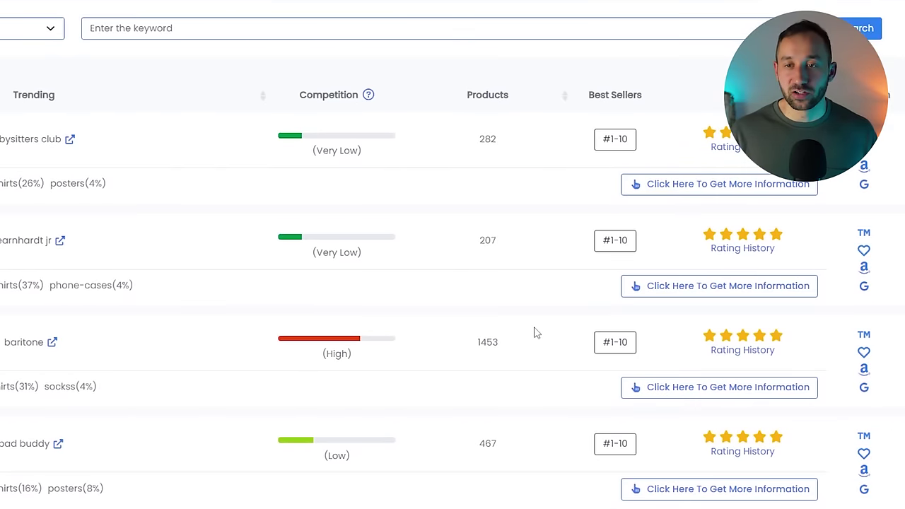
scroll(535, 333, "up", 1)
mouse_move(611, 199)
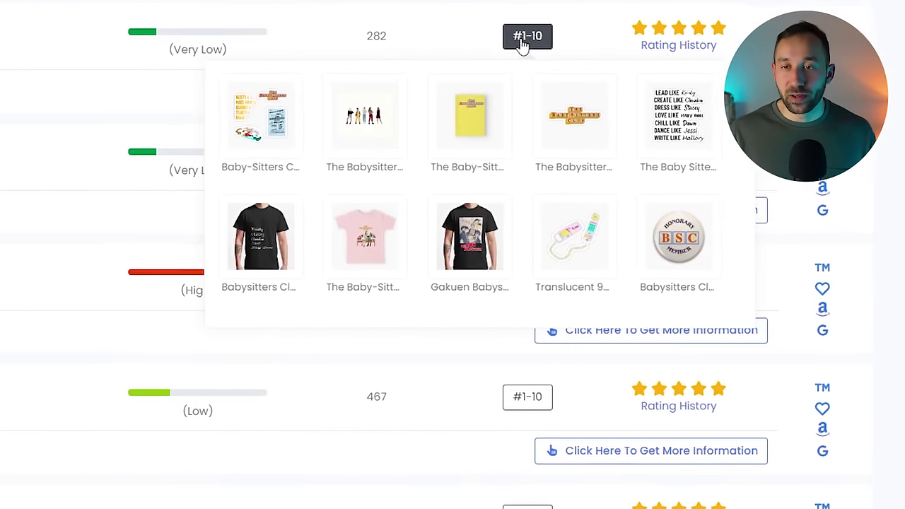
mouse_move(487, 103)
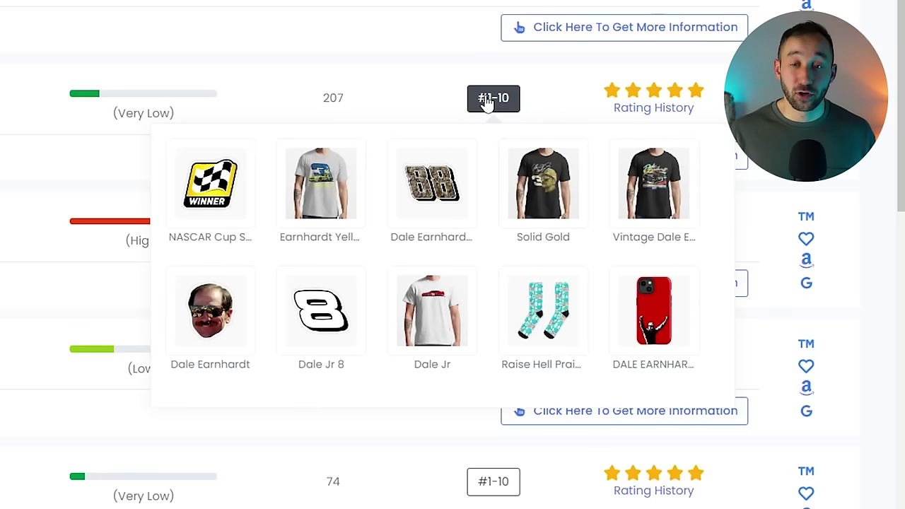
mouse_move(490, 225)
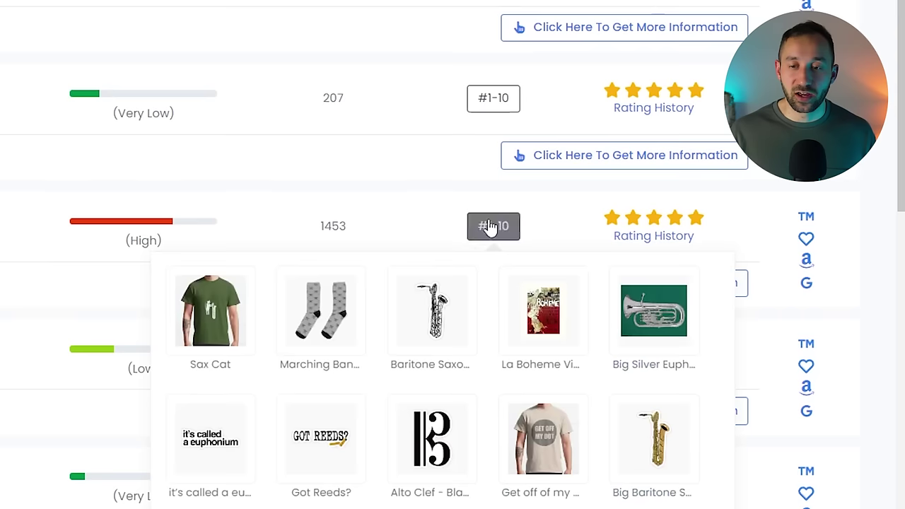
scroll(396, 260, "down", 1)
mouse_move(495, 279)
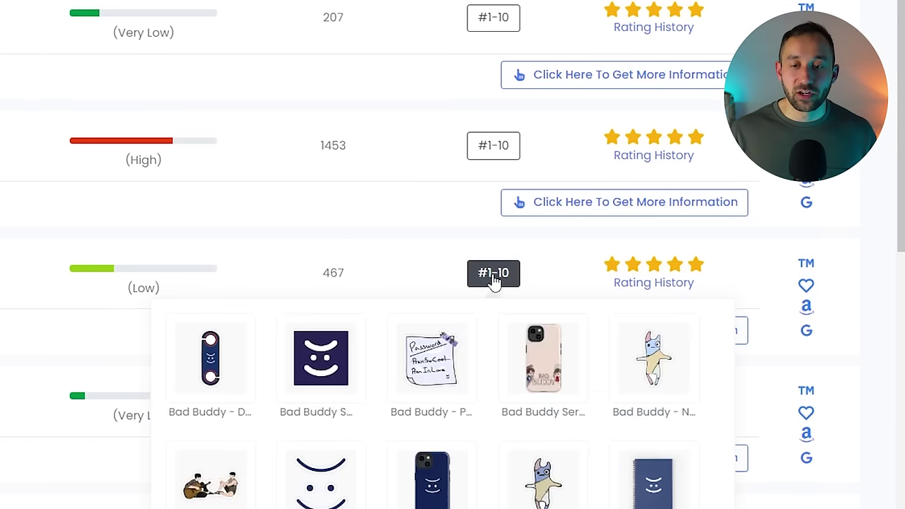
scroll(394, 261, "down", 2)
mouse_move(511, 248)
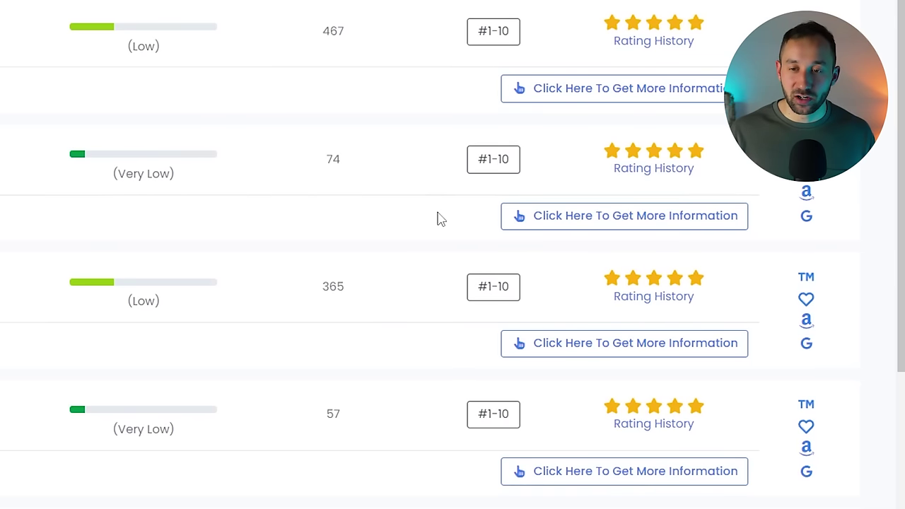
scroll(438, 218, "down", 1)
mouse_move(489, 207)
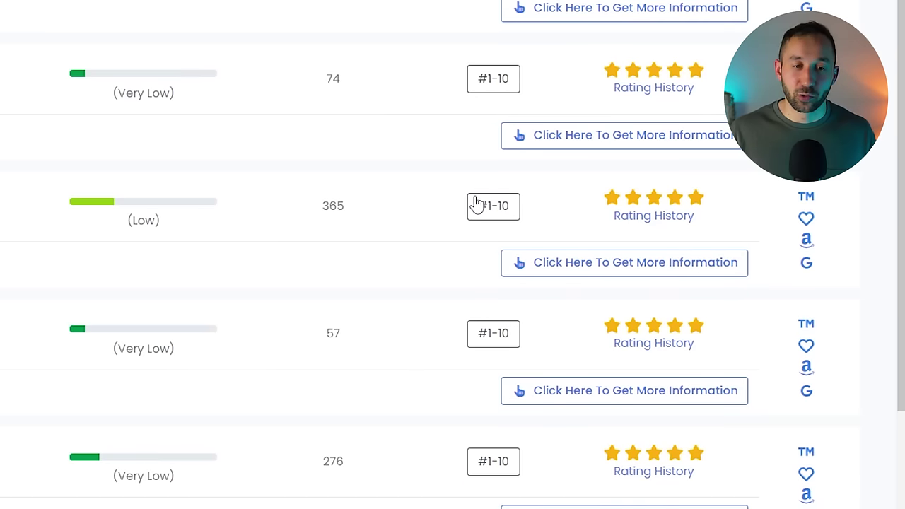
- Sort the trending keywords by number of products in ascending order
scroll(381, 118, "up", 10)
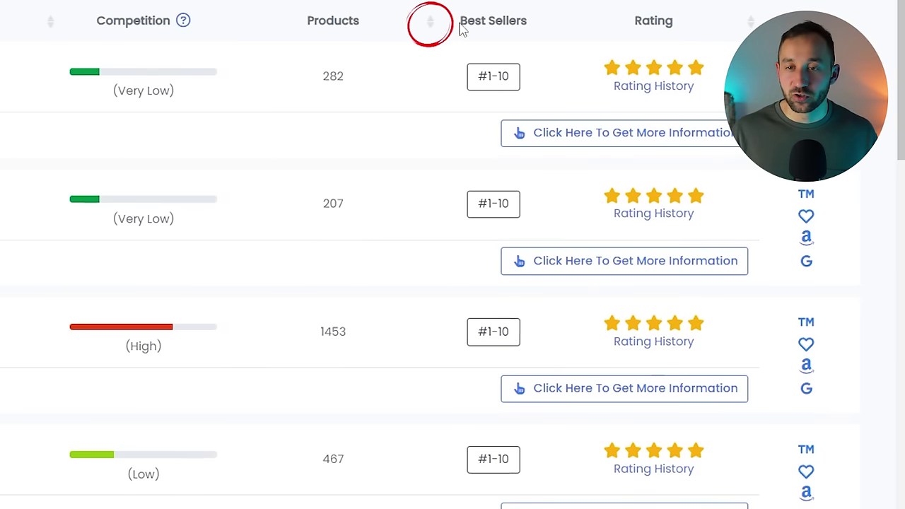
left_click(429, 25)
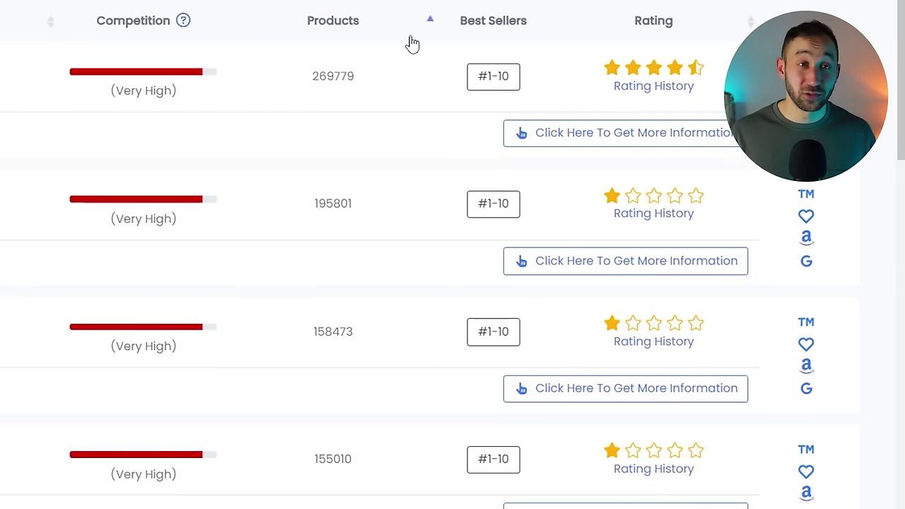
left_click(430, 24)
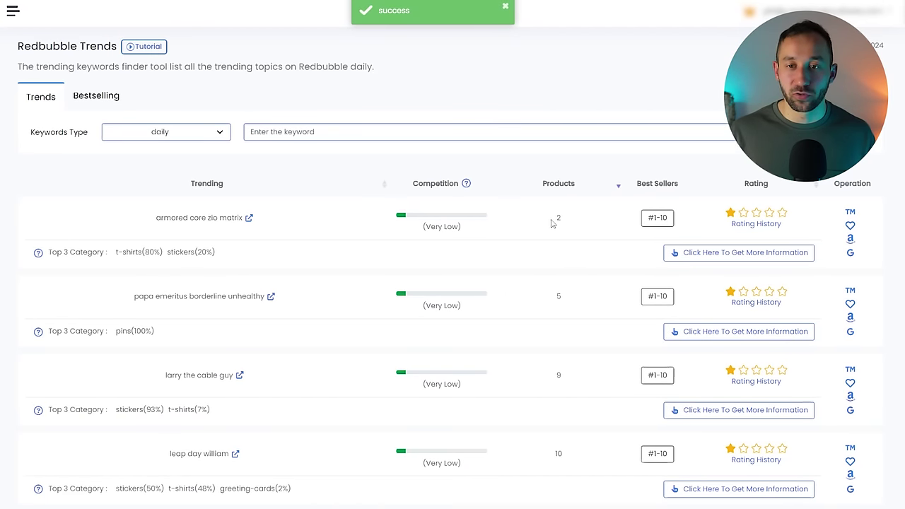
- Examine the keywords with the fewest products, previewing best sellers for entries such as "armored core zio matrix" and "lake tawakoni"
mouse_move(658, 219)
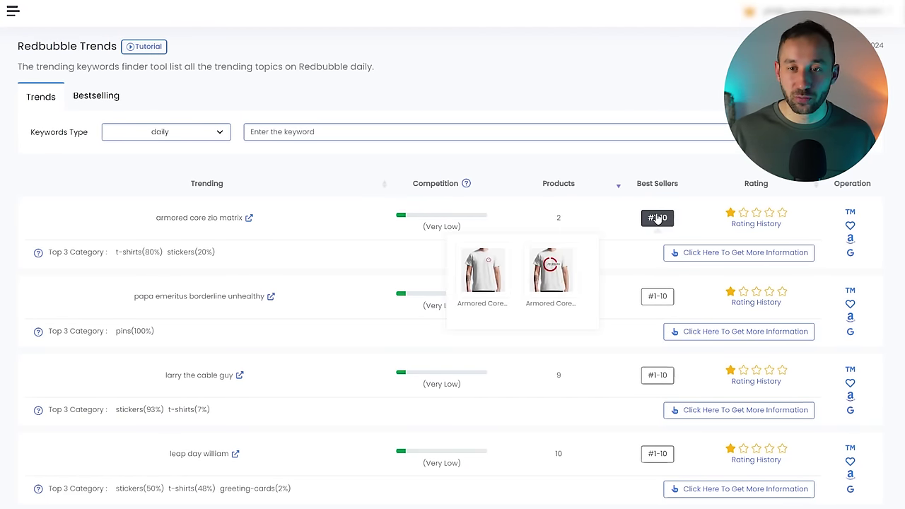
scroll(580, 205, "down", 3)
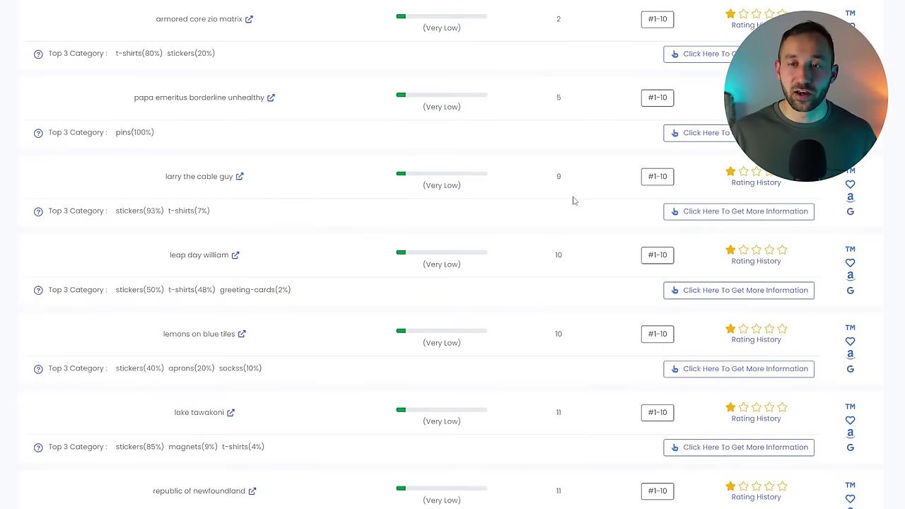
mouse_move(644, 184)
scroll(582, 176, "down", 2)
mouse_move(653, 157)
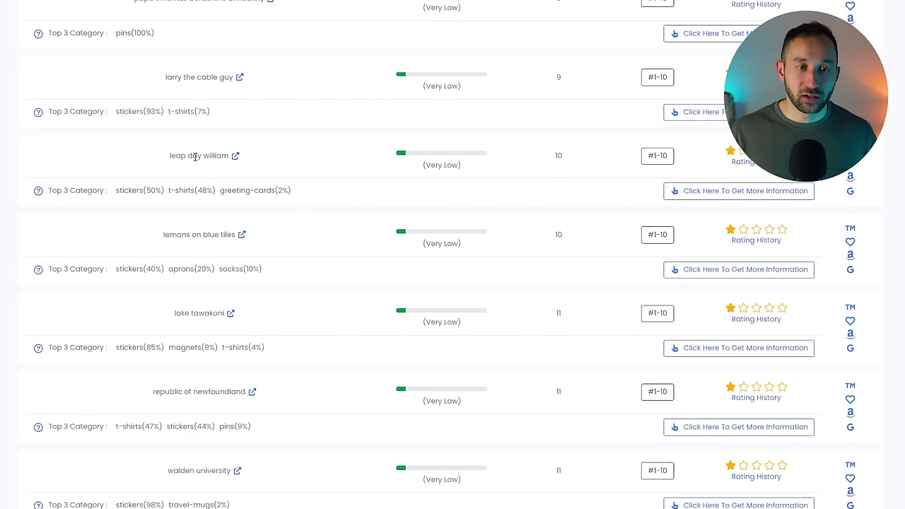
scroll(536, 240, "down", 1)
mouse_move(656, 265)
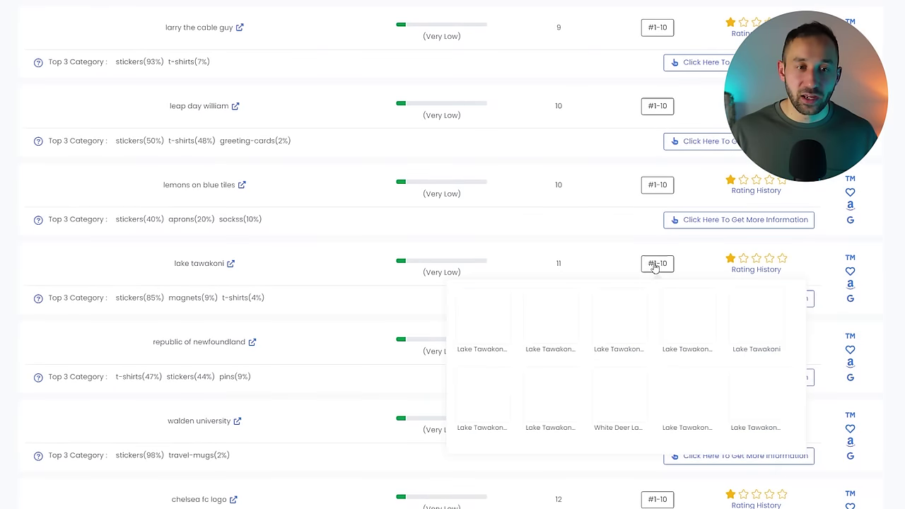
- Check further keywords with few products and preview the best sellers for "republic of newfoundland"
scroll(582, 271, "down", 2)
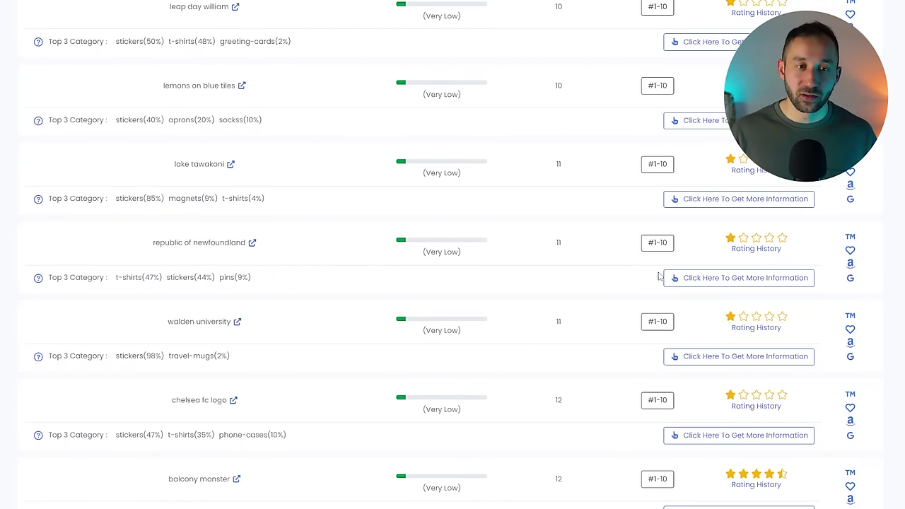
mouse_move(657, 243)
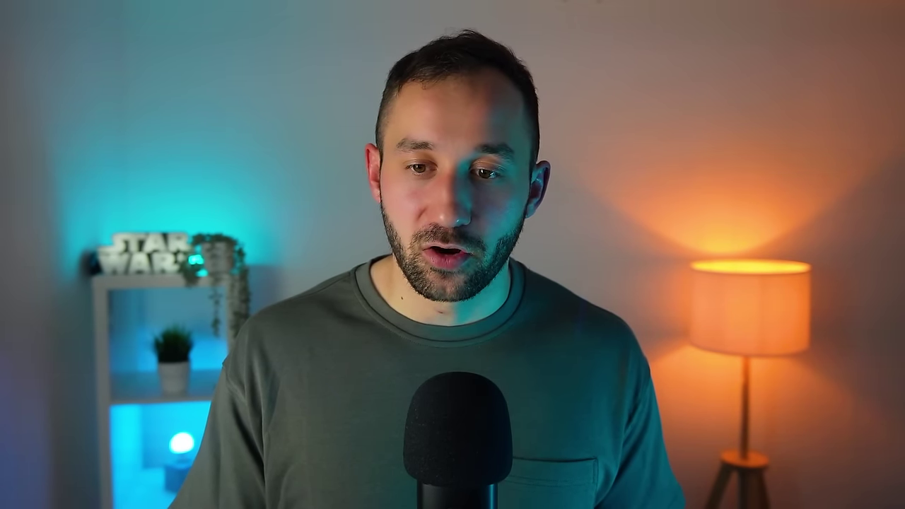
mouse_move(661, 417)
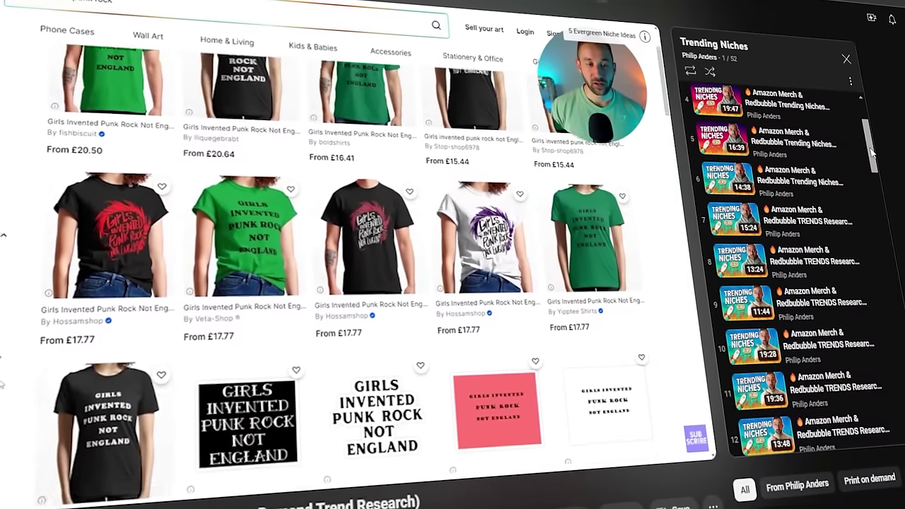
- Browse the earlier videos in the "Trending Niches" playlist on YouTube
scroll(870, 152, "down", 2)
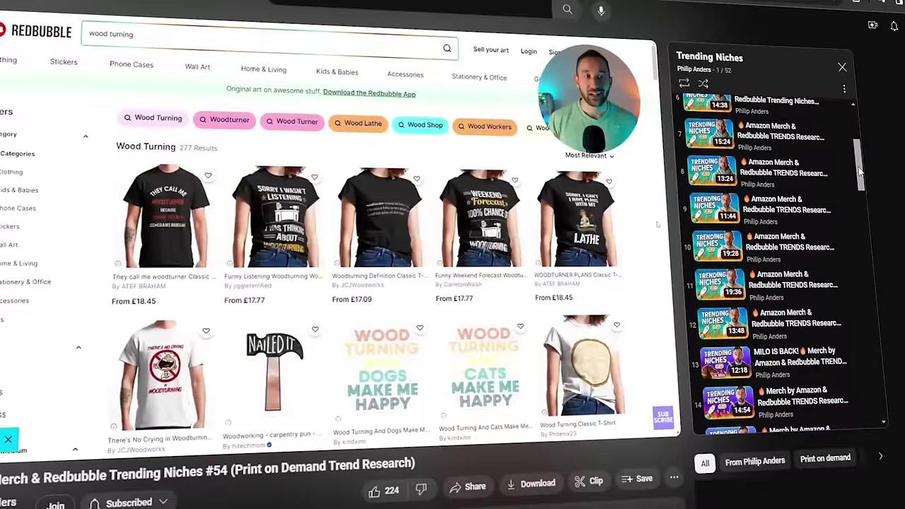
scroll(864, 165, "down", 1)
scroll(854, 177, "down", 2)
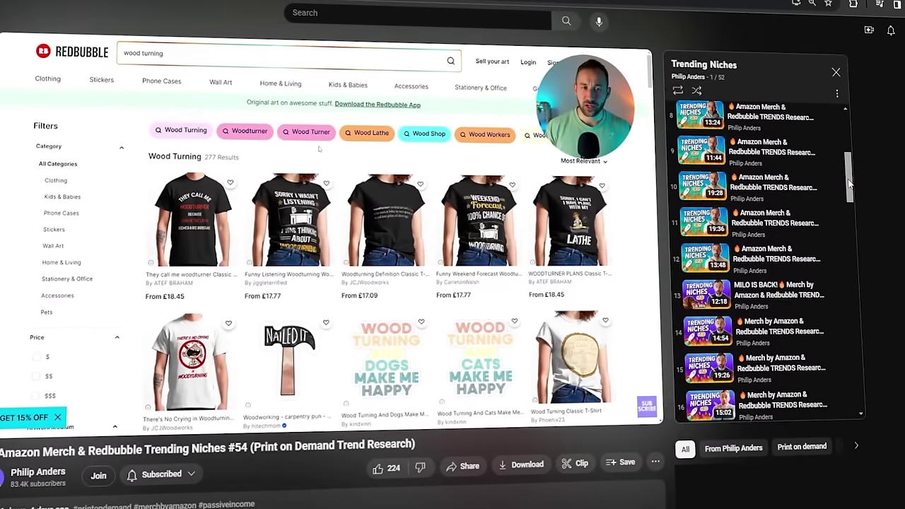
scroll(844, 191, "down", 2)
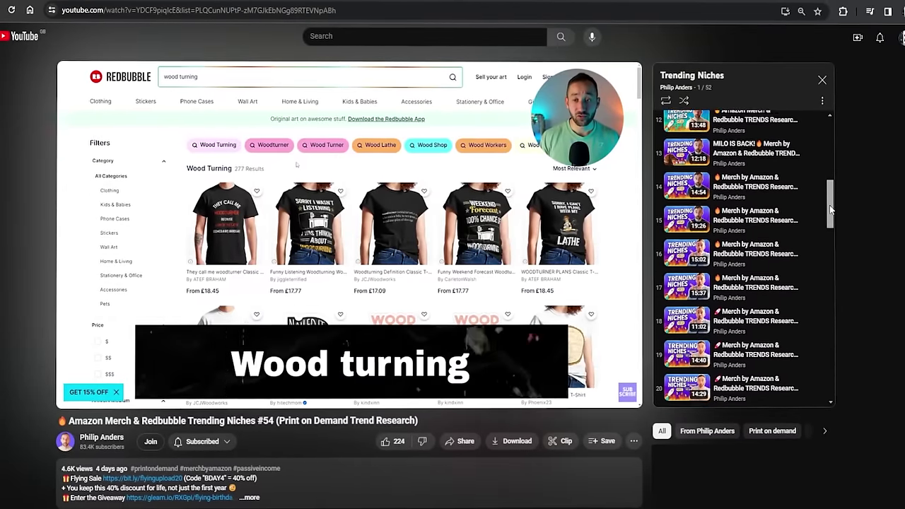
scroll(834, 209, "down", 3)
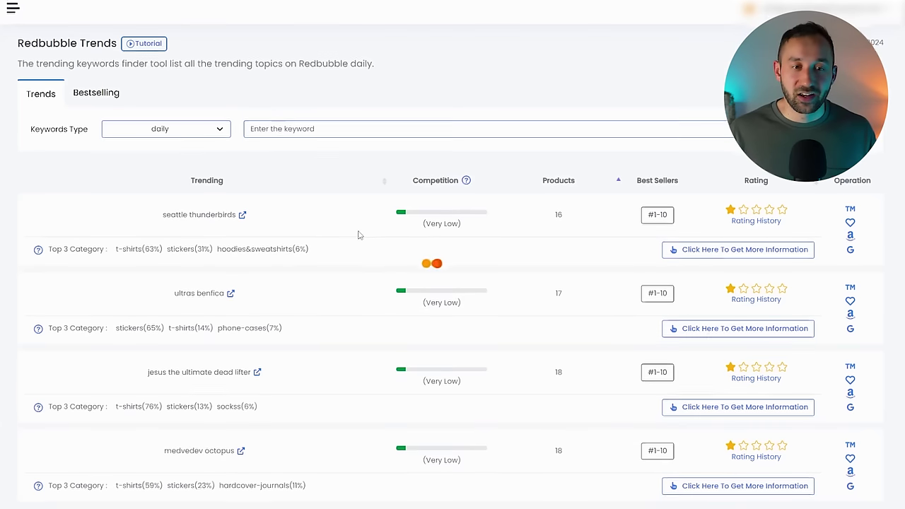
- Look over the low-product Redbubble keywords from "seattle thunderbirds" onward and preview the best sellers for "jesus the ultimate dead lifter"
scroll(356, 225, "down", 3)
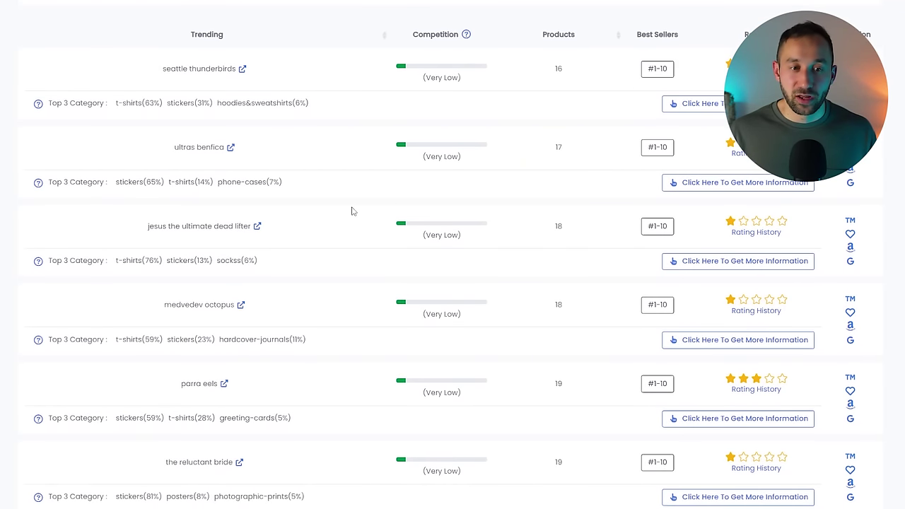
mouse_move(657, 226)
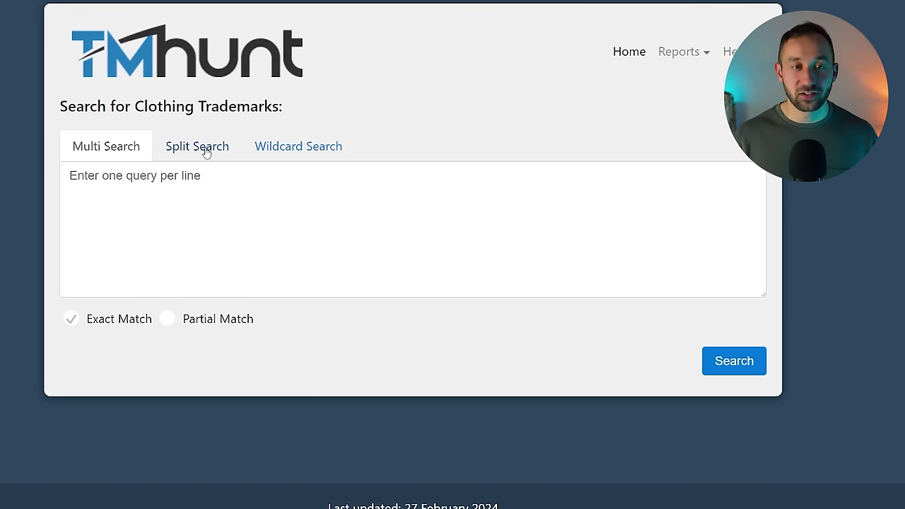
- Run a TMHunt Split Search for the phrase "I lift like an old man try to keep up"
left_click(183, 150)
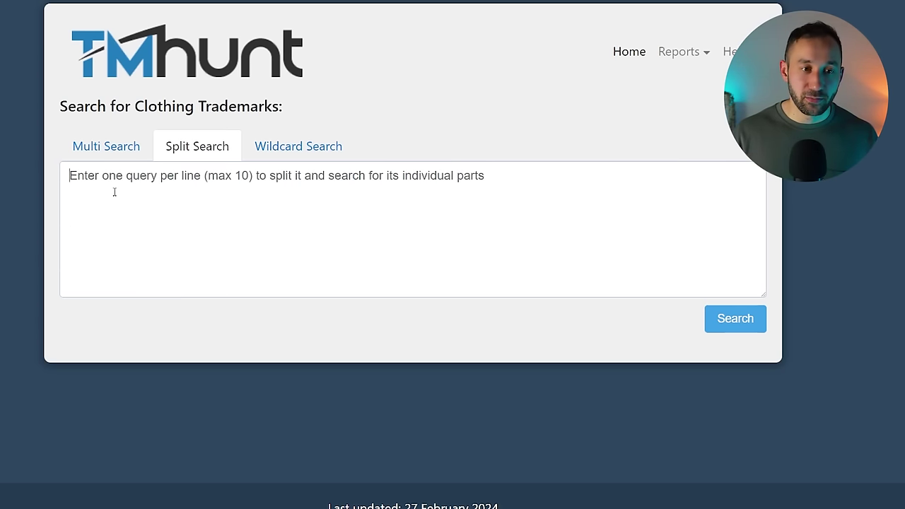
type("I lift like an old man try to keep up")
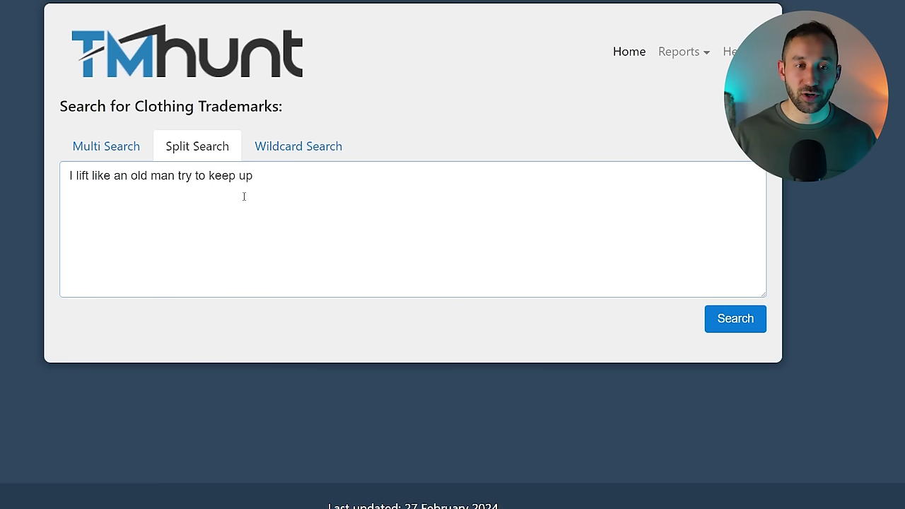
left_click(740, 323)
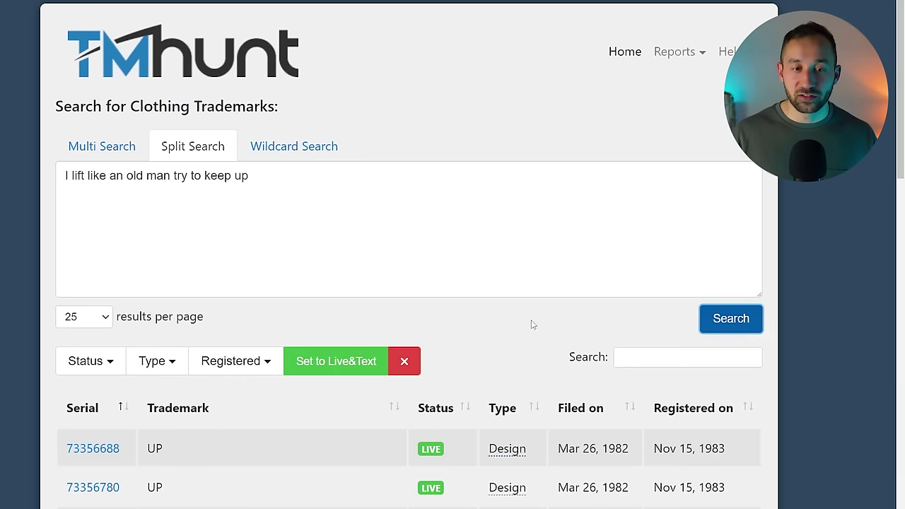
- Filter the clothing trademark results to live text marks
scroll(487, 324, "down", 1)
scroll(486, 324, "down", 5)
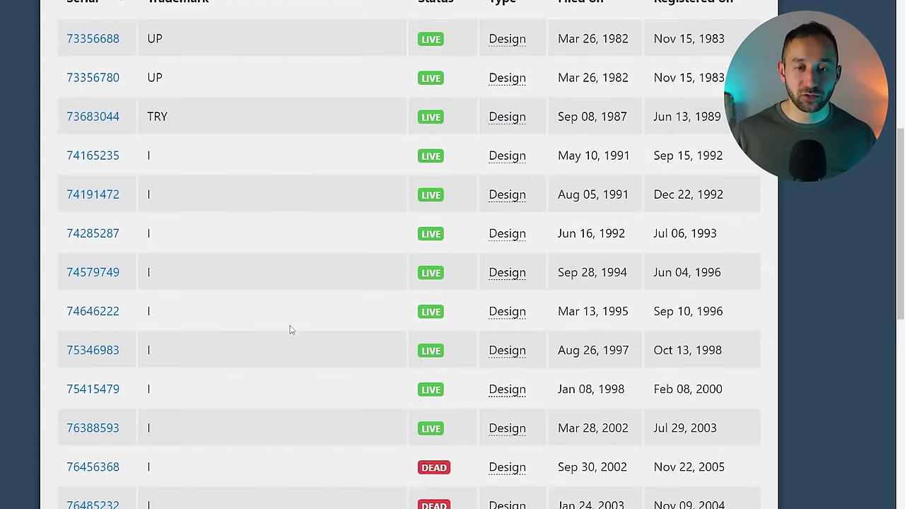
scroll(288, 329, "up", 4)
scroll(288, 330, "up", 1)
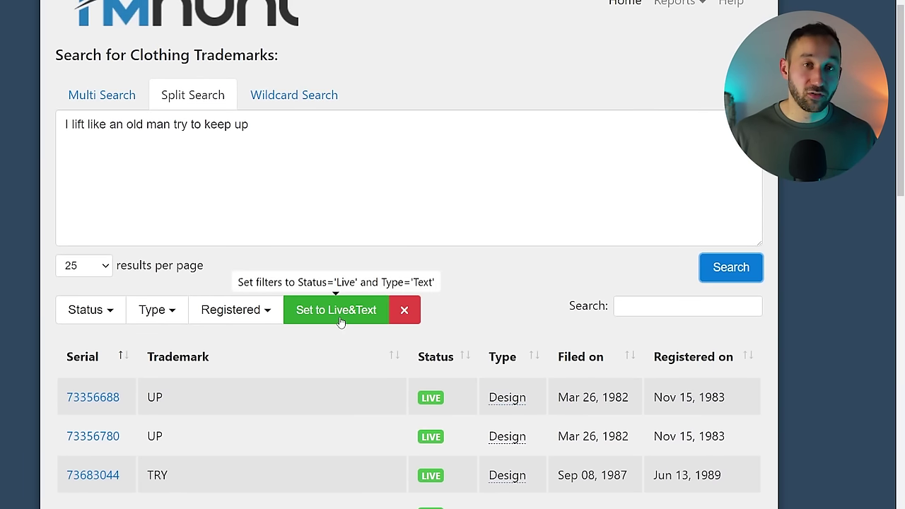
scroll(532, 347, "down", 2)
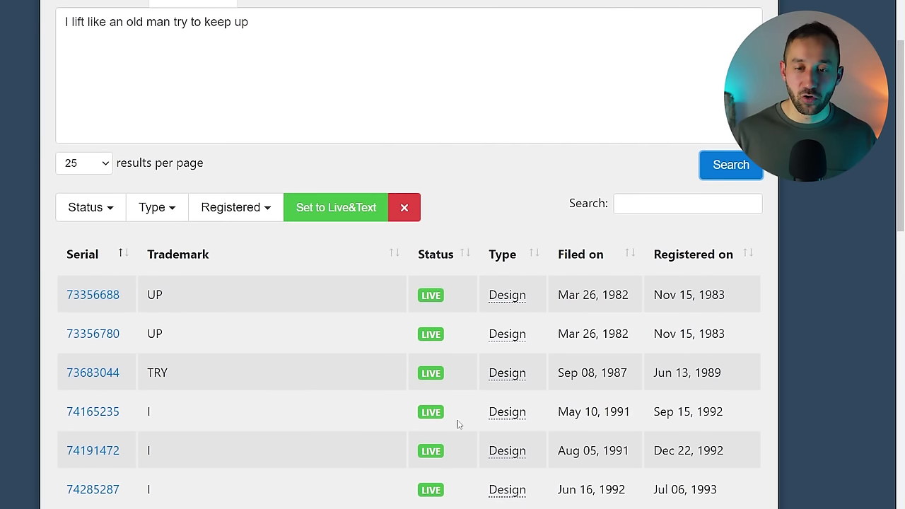
scroll(374, 356, "up", 2)
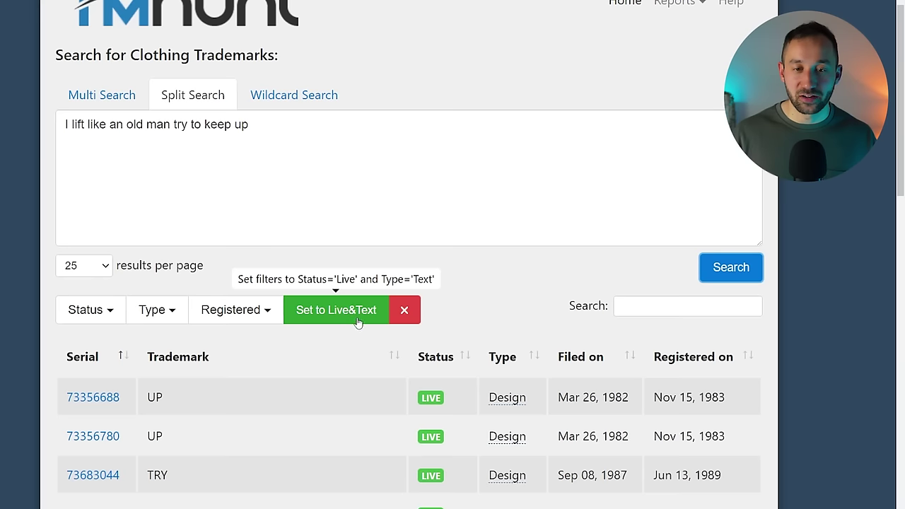
left_click(359, 322)
scroll(357, 350, "down", 3)
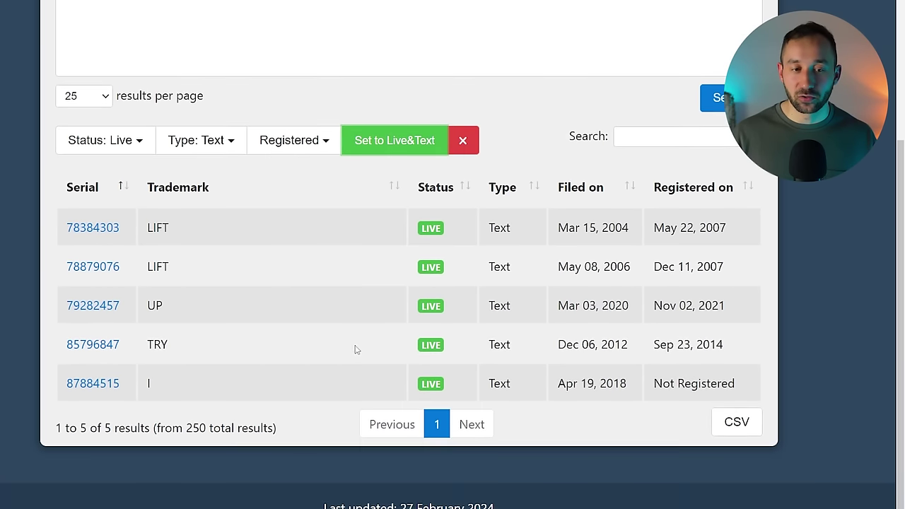
- Restrict the trademark results to registered marks only
scroll(532, 394, "up", 4)
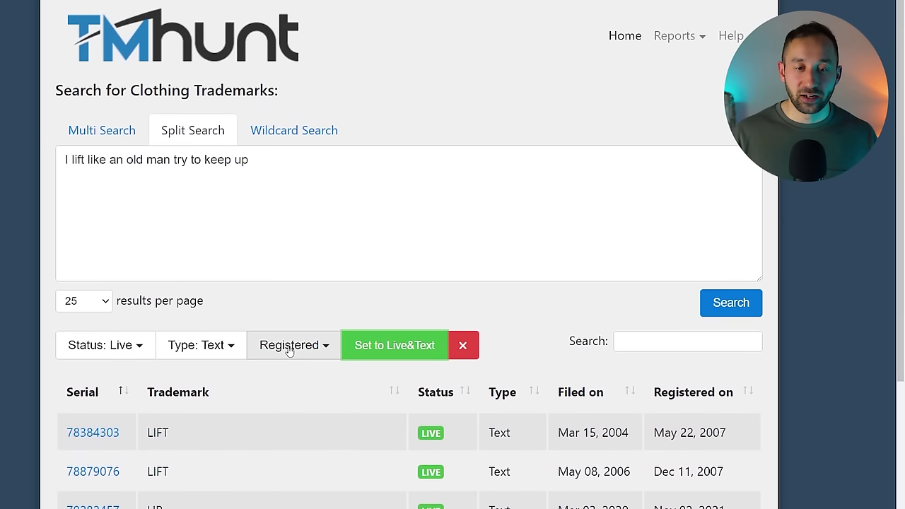
left_click(289, 348)
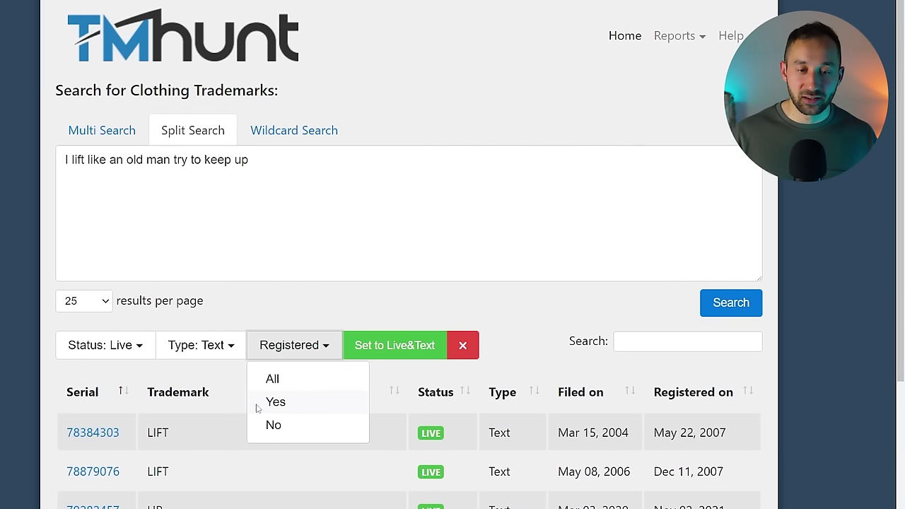
left_click(297, 412)
- Compare the registered live text trademarks with the words of the phrase, focusing on "try to keep up"
scroll(295, 413, "down", 2)
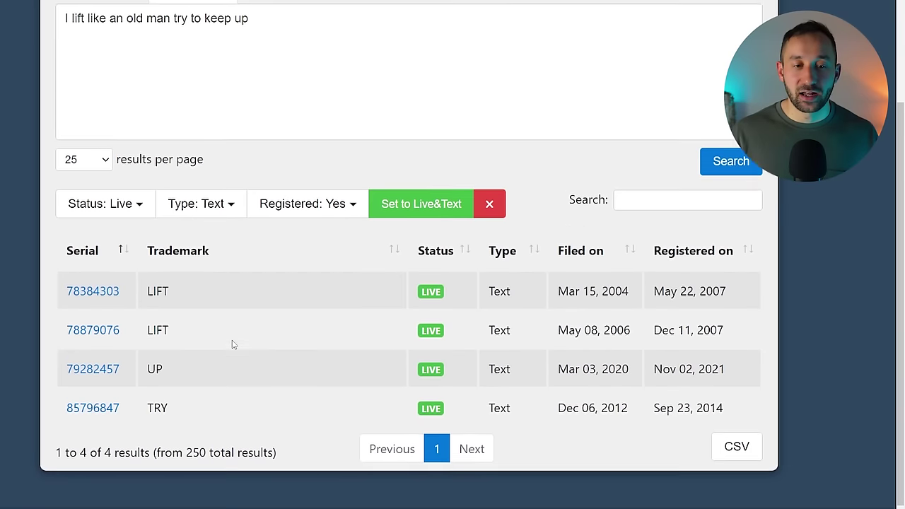
scroll(212, 332, "down", 1)
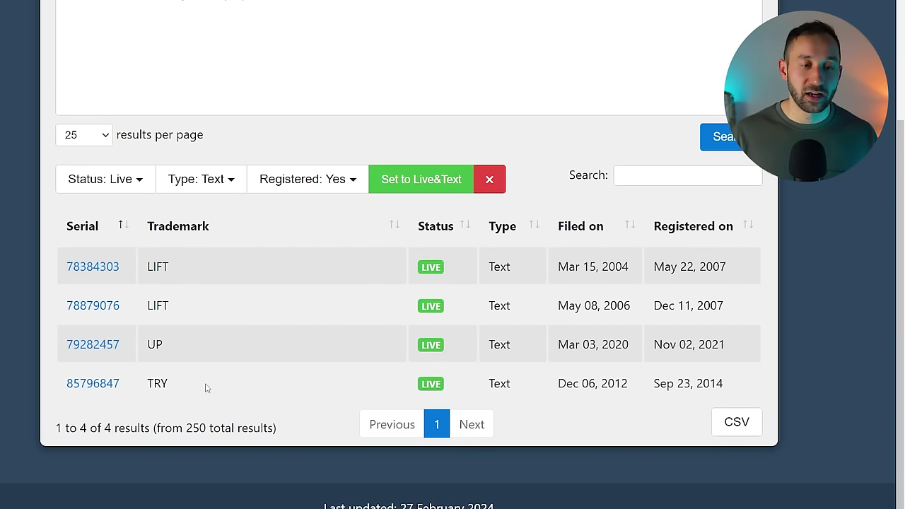
scroll(433, 397, "up", 1)
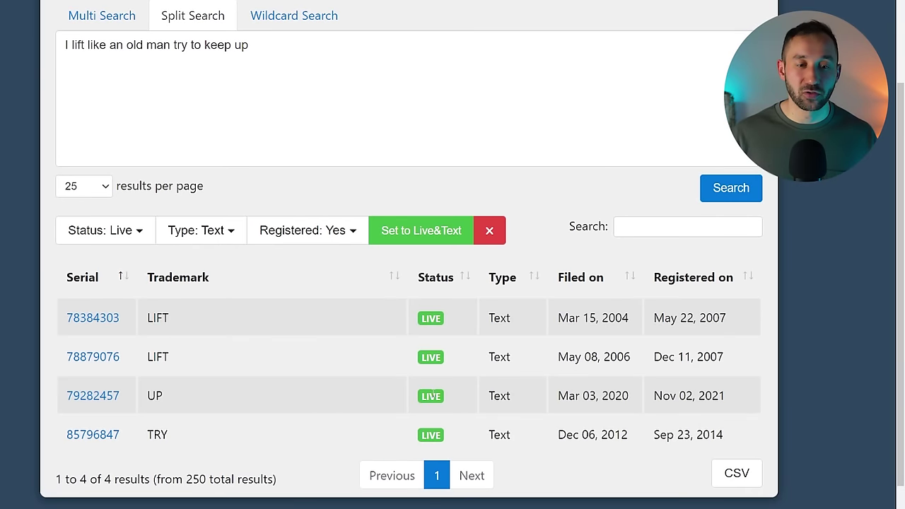
scroll(433, 391, "up", 1)
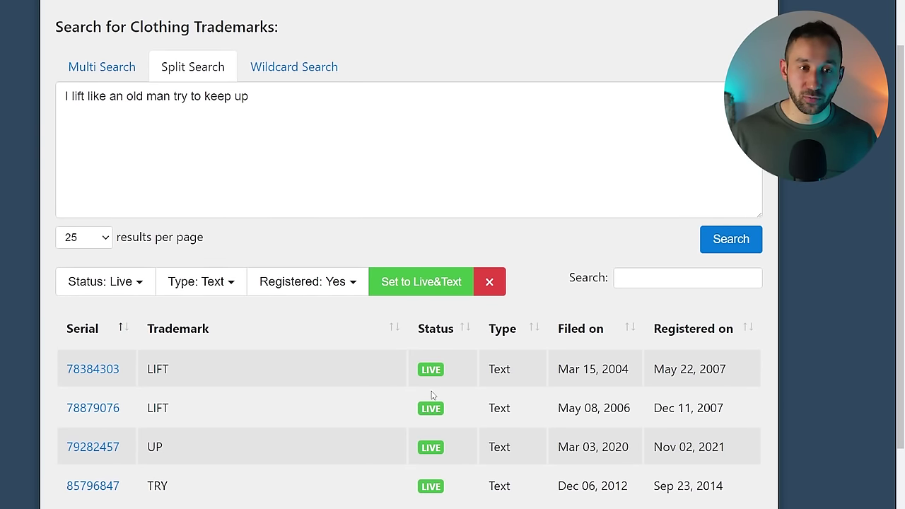
scroll(434, 396, "down", 1)
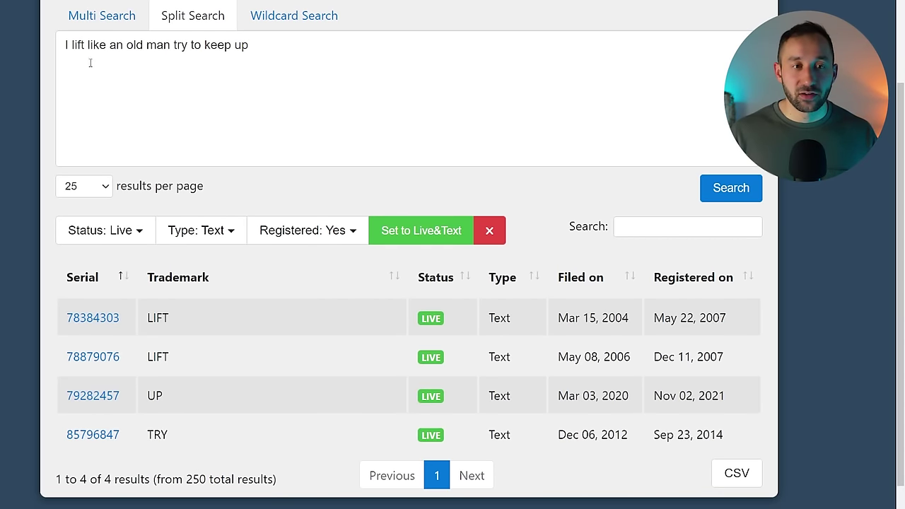
scroll(121, 132, "up", 2)
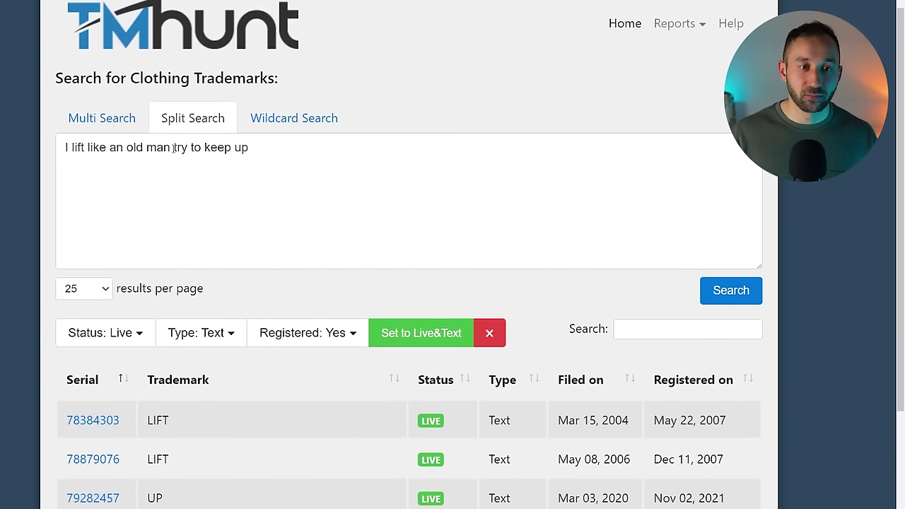
left_click_drag(173, 147, 276, 150)
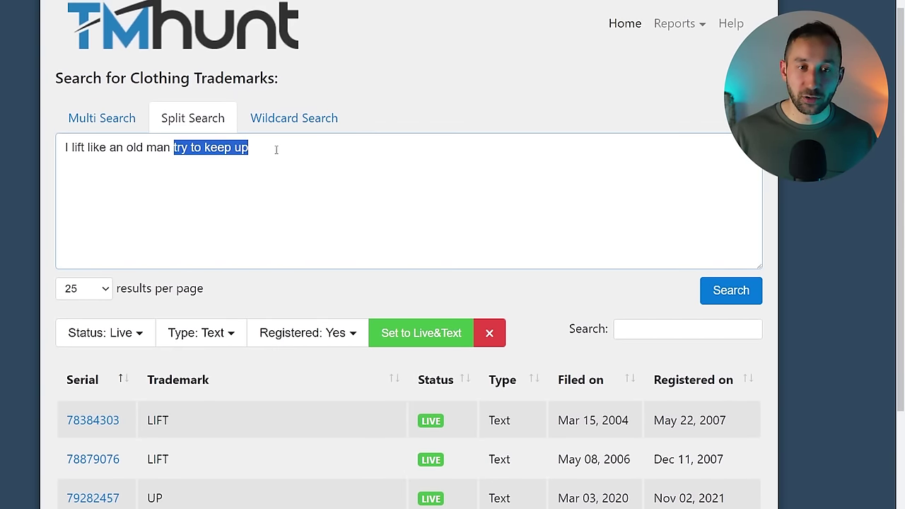
left_click(276, 150)
scroll(257, 306, "down", 3)
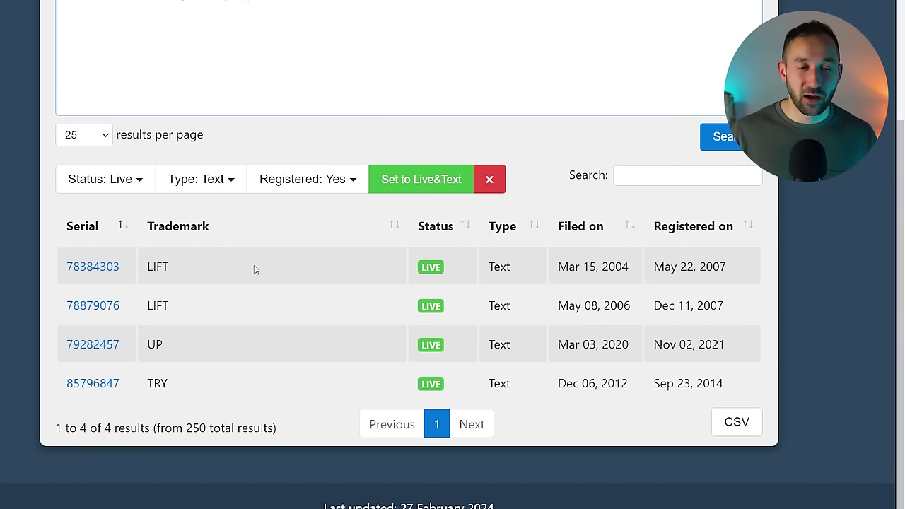
scroll(257, 269, "up", 2)
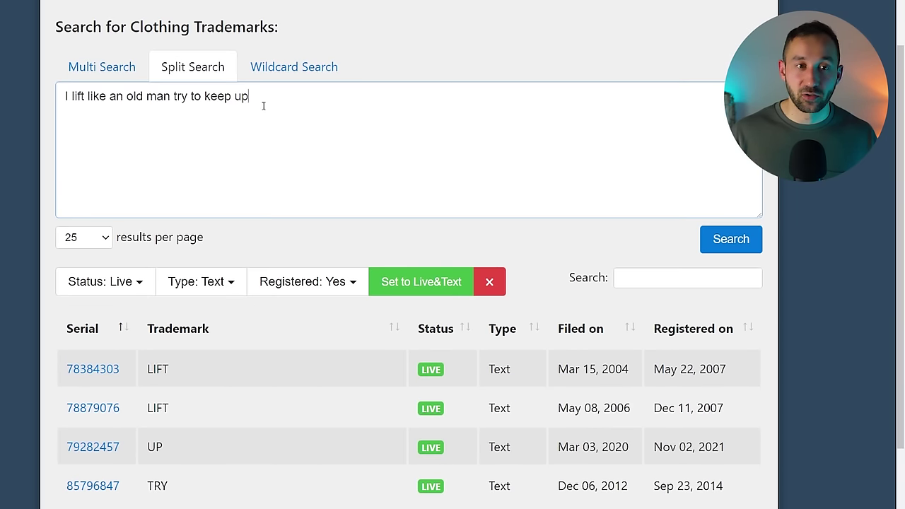
- Try removing "try to keep up" from the search phrase and undo the deletion
left_click_drag(262, 99, 171, 92)
key("BackSpace")
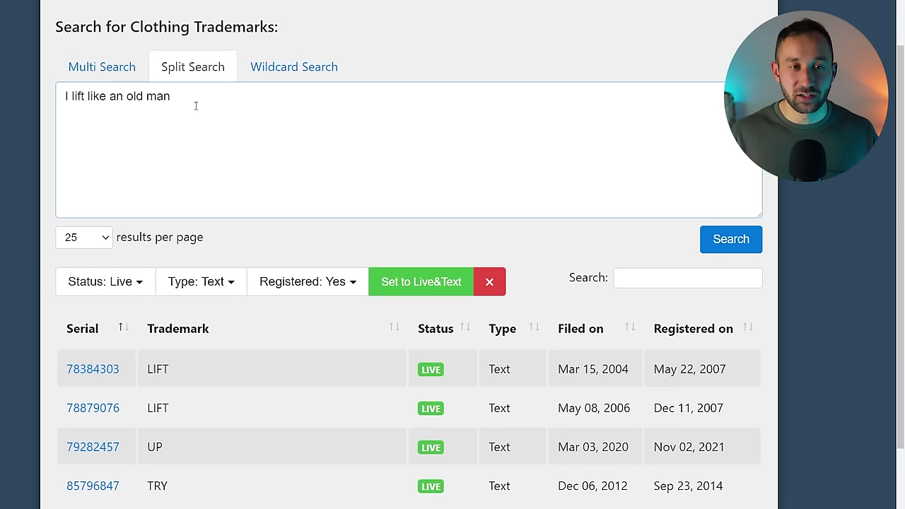
key("ctrl+z")
left_click_drag(251, 97, 174, 96)
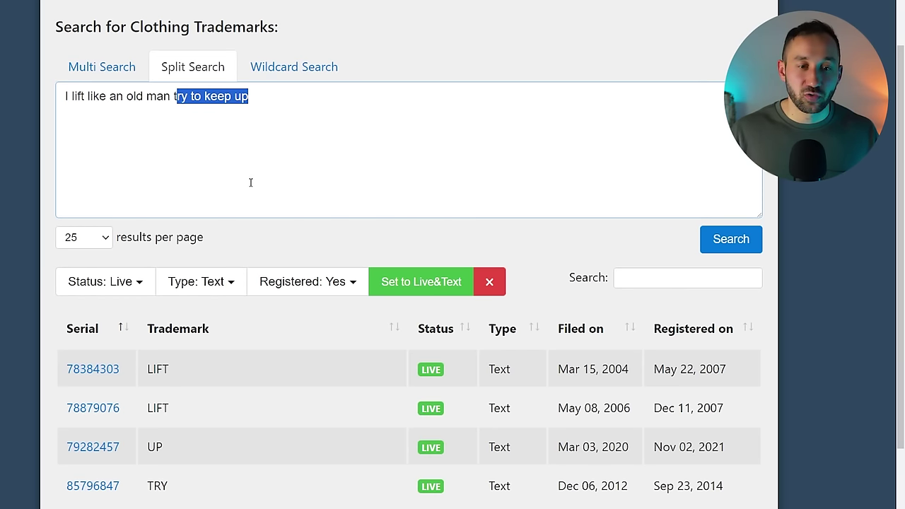
scroll(250, 182, "down", 1)
left_click(246, 142)
scroll(354, 354, "down", 1)
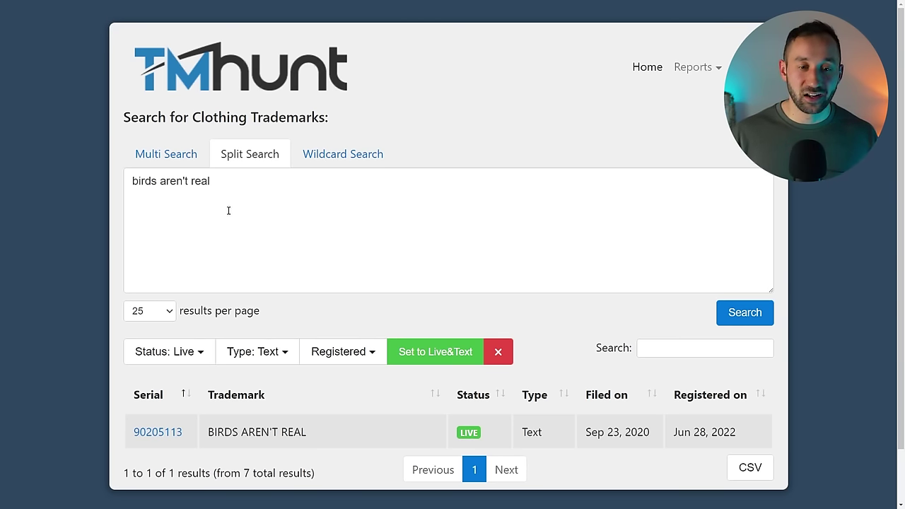
- Open the USPTO record for the live "BIRDS AREN'T REAL" text trademark and review its registration status down to the Goods and Services section
scroll(228, 210, "down", 1)
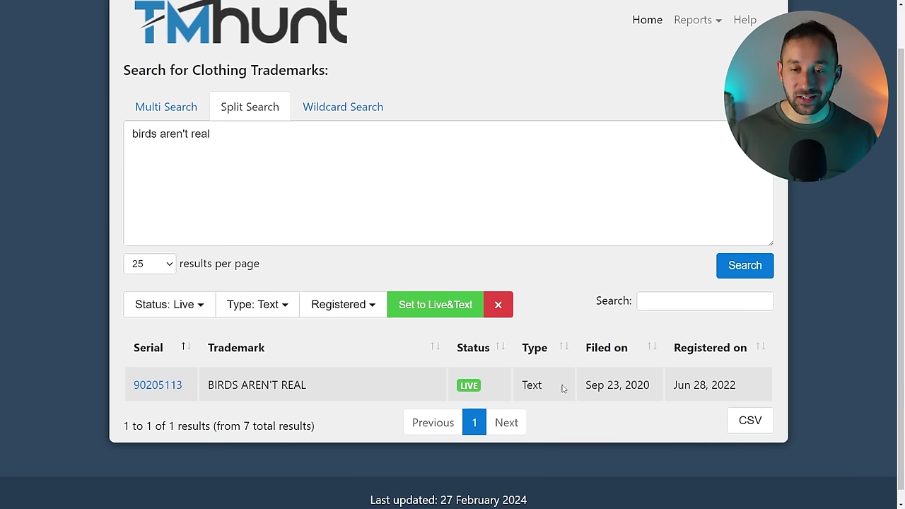
left_click(160, 391)
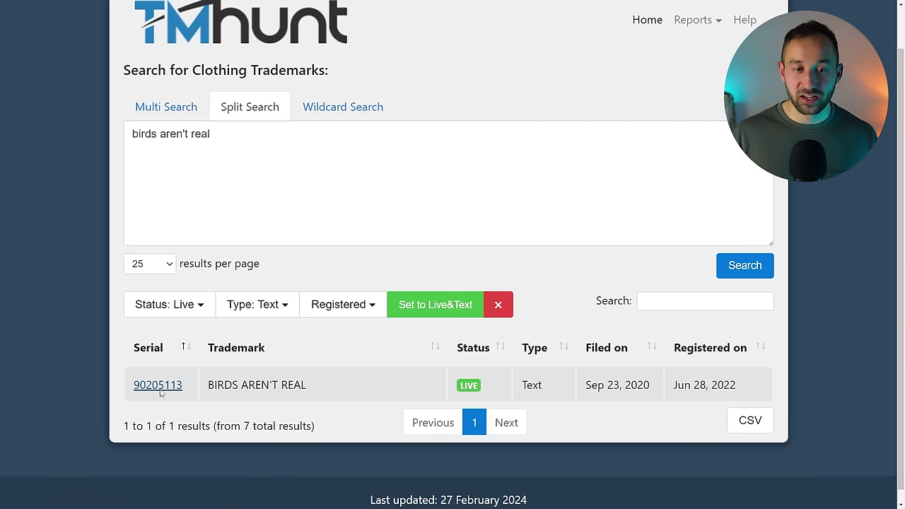
scroll(311, 404, "down", 2)
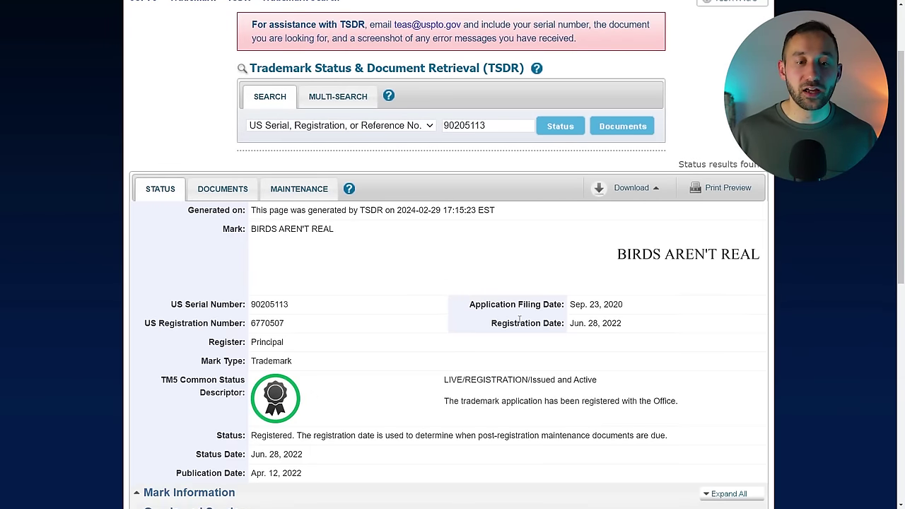
scroll(297, 313, "down", 2)
scroll(296, 314, "down", 2)
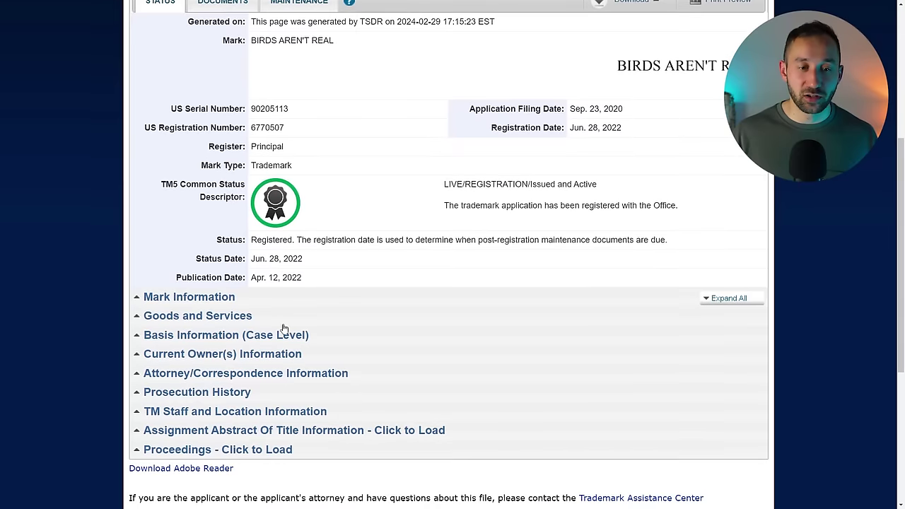
- Expand the Goods and Services section of the "BIRDS AREN'T REAL" record and examine its covered goods, international class and registration details
scroll(212, 297, "down", 1)
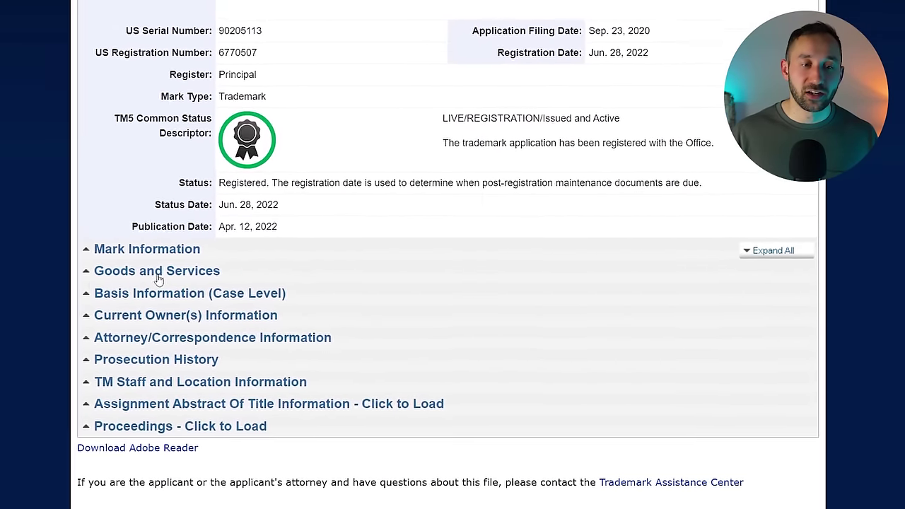
left_click(196, 275)
scroll(220, 342, "down", 2)
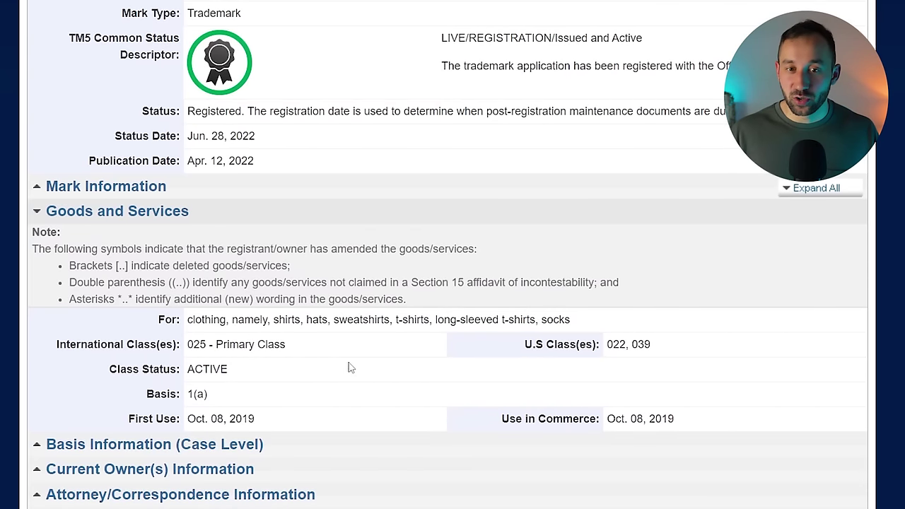
scroll(343, 368, "up", 6)
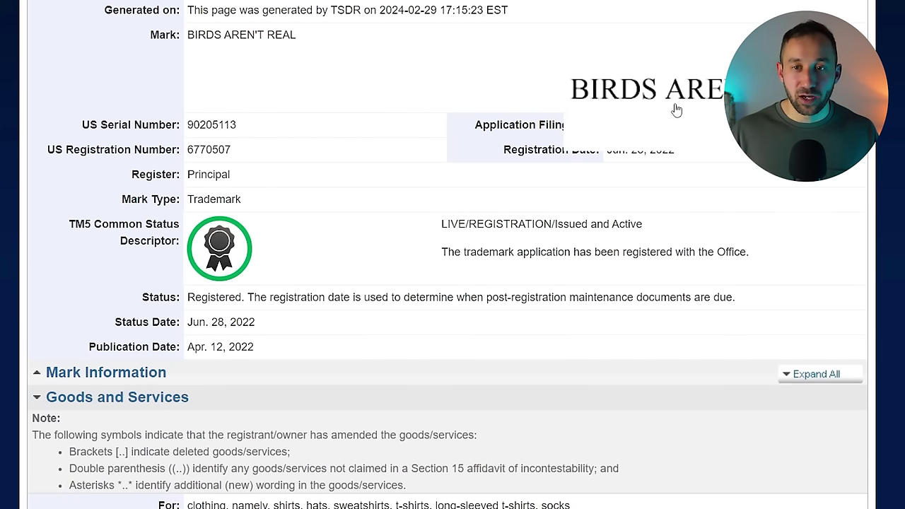
scroll(427, 294, "down", 6)
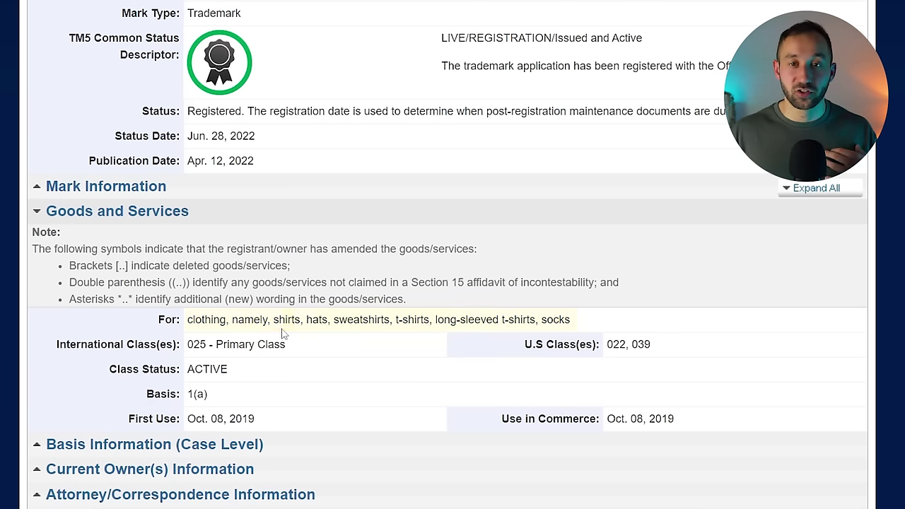
scroll(290, 322, "up", 2)
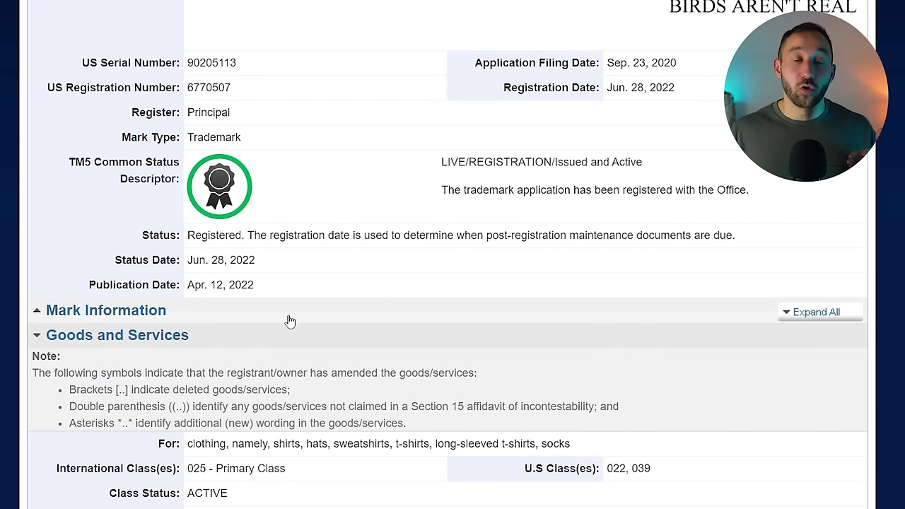
scroll(290, 322, "down", 1)
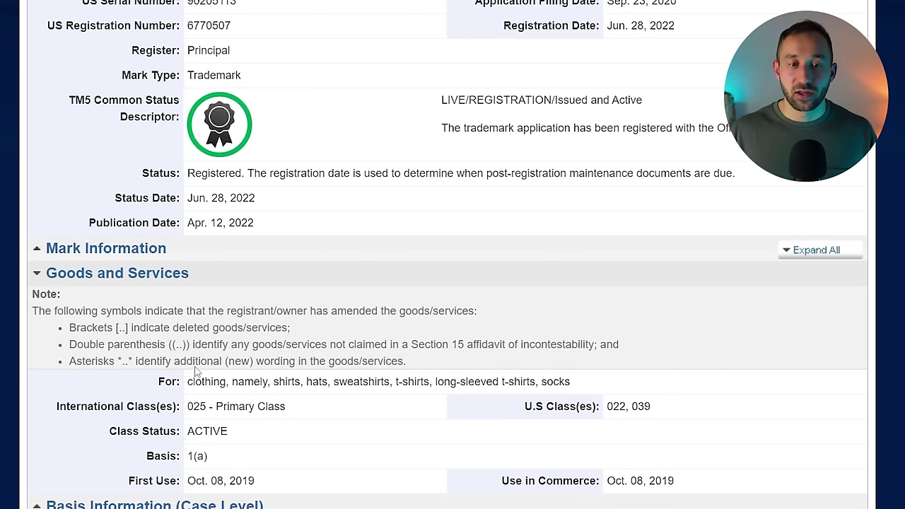
scroll(354, 411, "up", 2)
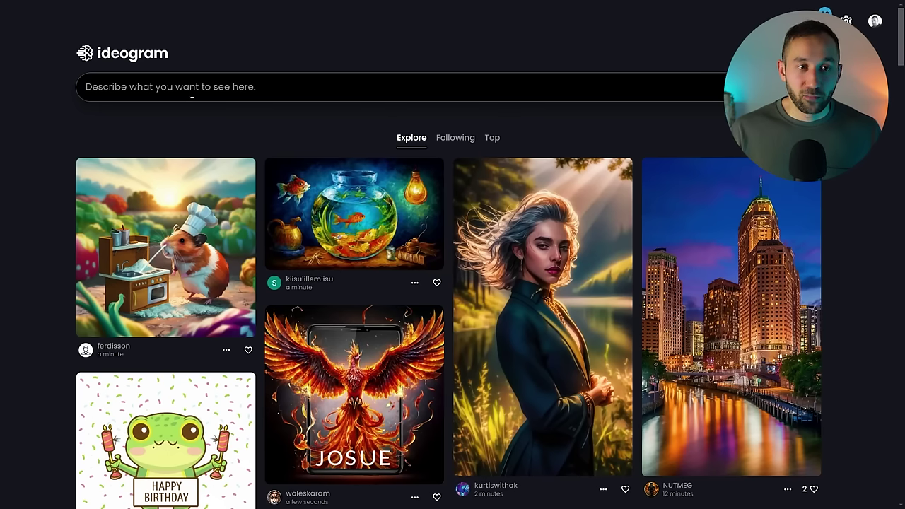
- Switch to Ideogram, check its generation options, and open the yellow smiling-flower wall art from the Explore gallery
left_click(267, 90)
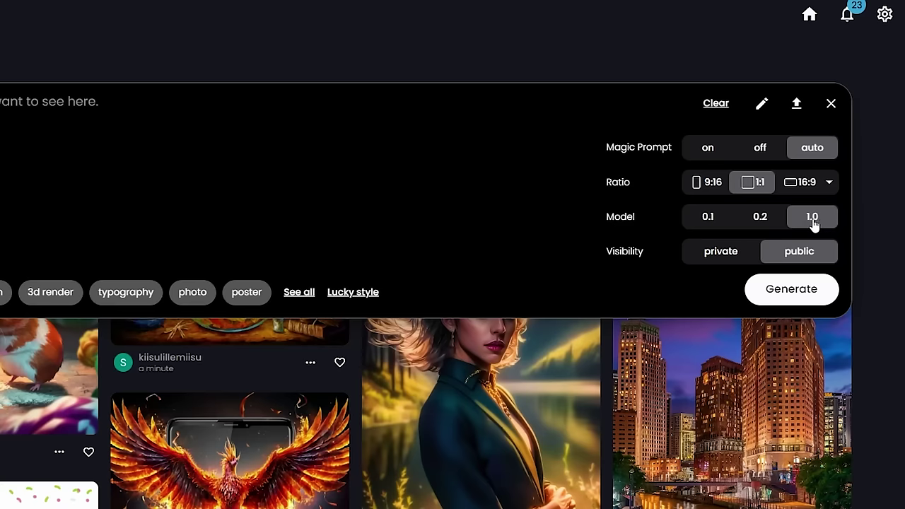
left_click(831, 103)
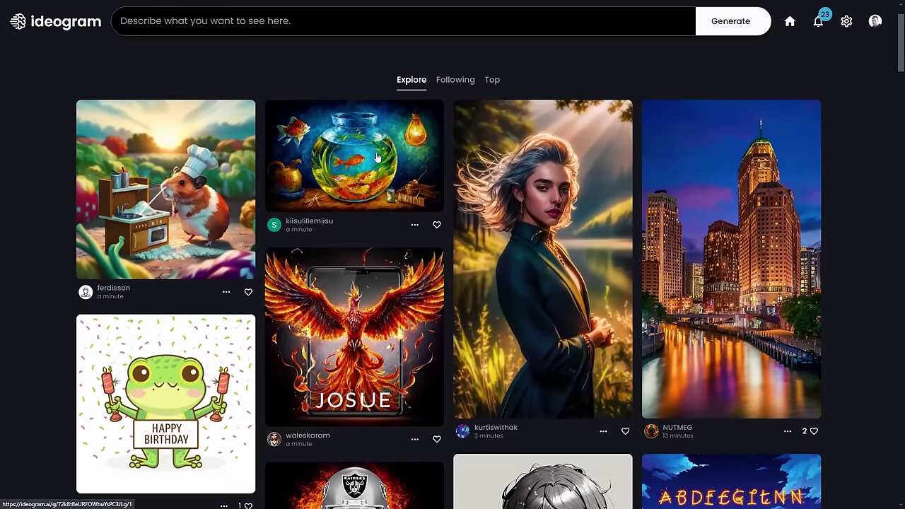
scroll(377, 157, "down", 8)
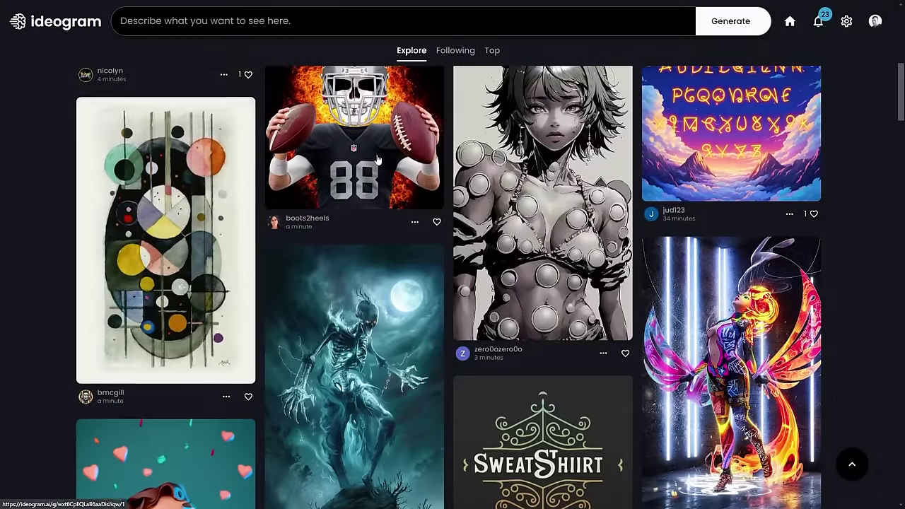
scroll(377, 159, "down", 6)
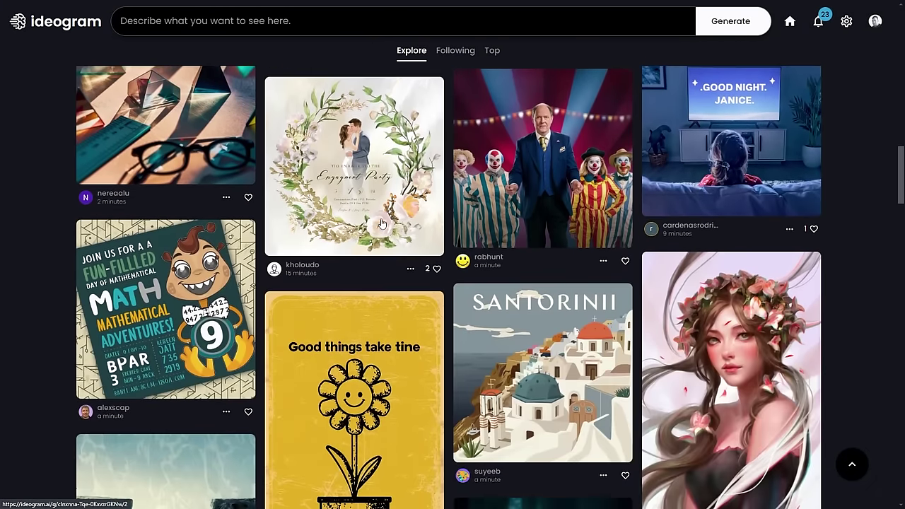
scroll(382, 223, "down", 1)
left_click(368, 311)
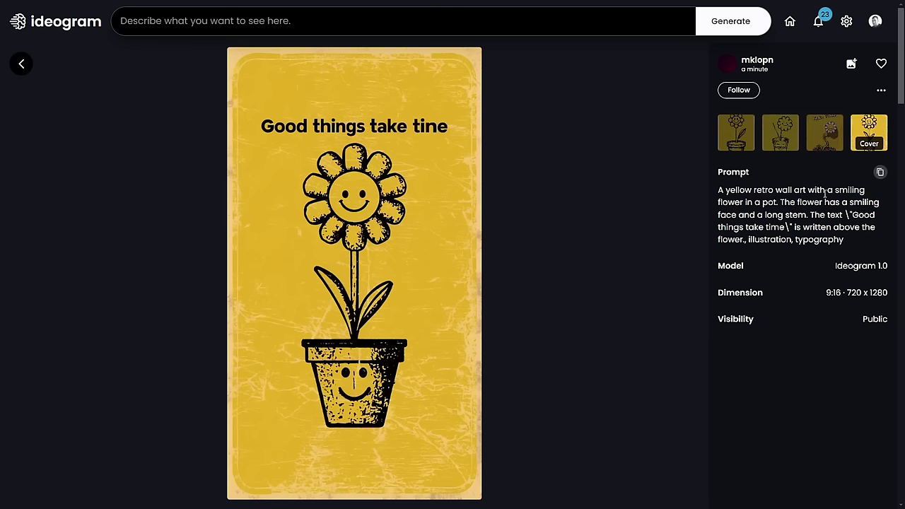
- Copy the flower design's prompt and paste it as a new image prompt
left_click(878, 172)
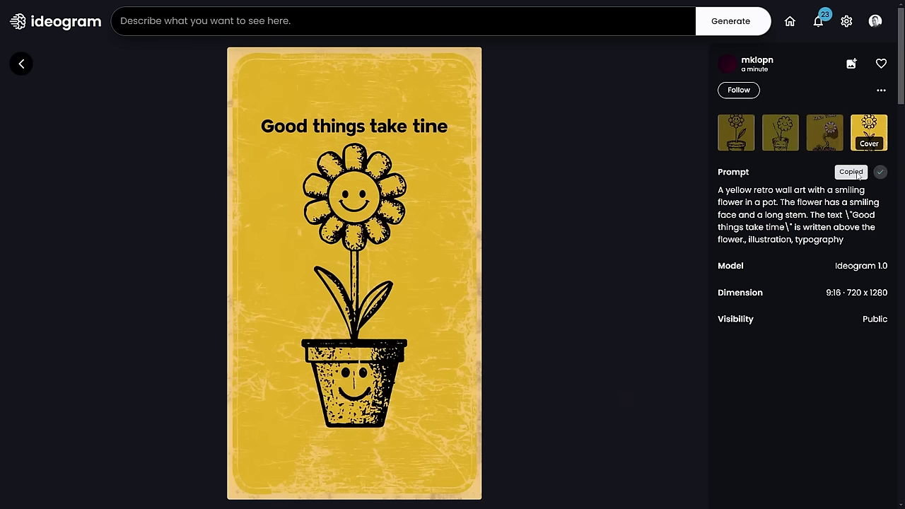
left_click(292, 21)
key("ctrl+v")
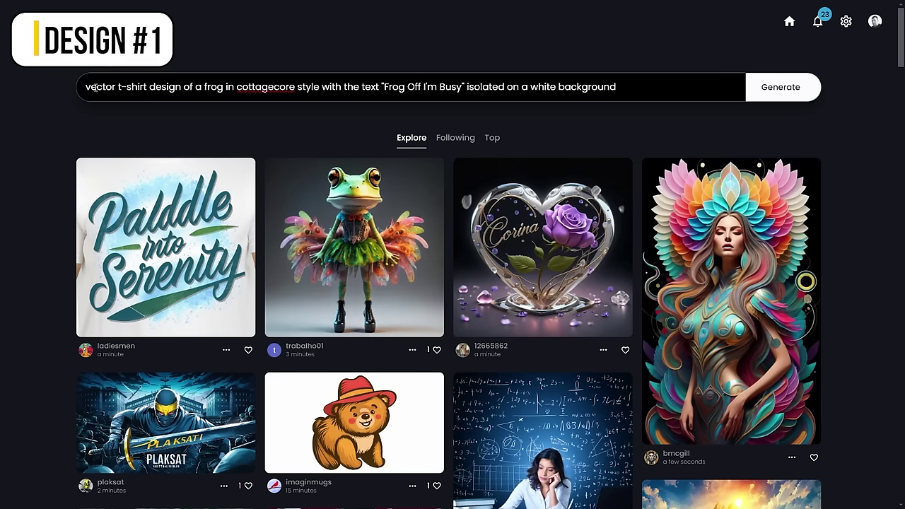
- Try replacing "frog" with "X" in the cottagecore t-shirt prompt and undo the change
double_click(225, 89)
key("BackSpace")
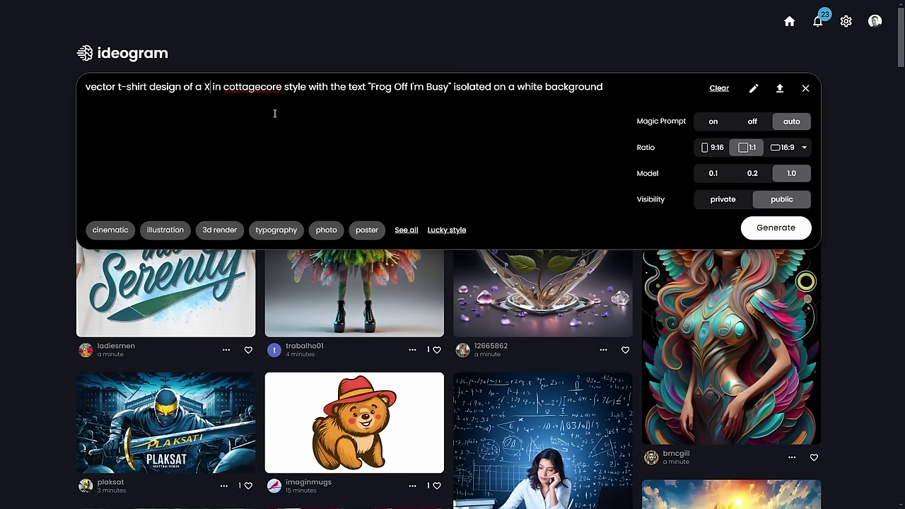
key("ctrl+z")
- Generate images from the cottagecore frog t-shirt prompt with the text "Frog Off I'm Busy" isolated on a white background
left_click(276, 92)
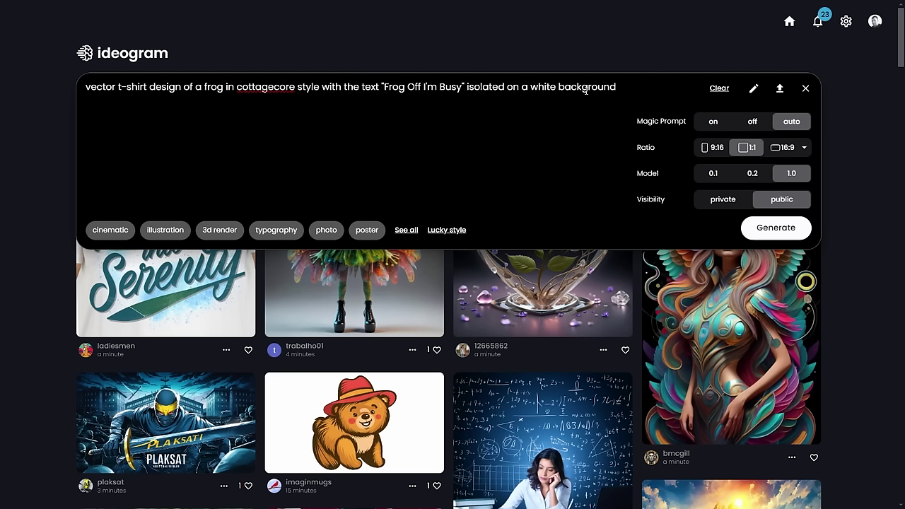
left_click(781, 229)
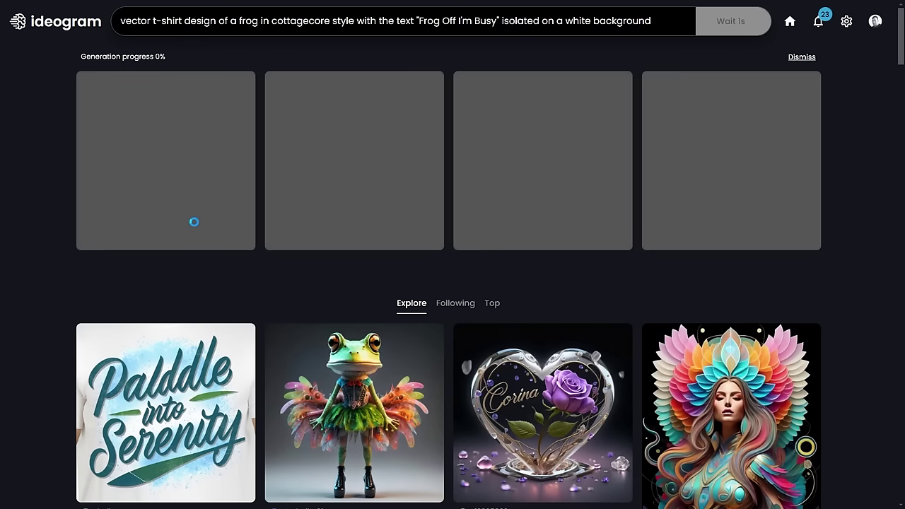
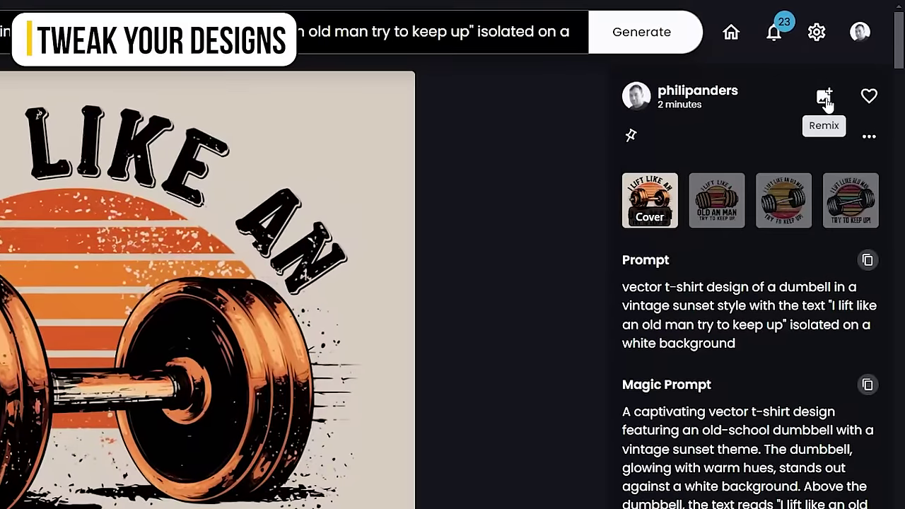
- Start a remix of the vintage sunset dumbbell design and raise its image weight to the maximum of five
left_click(827, 100)
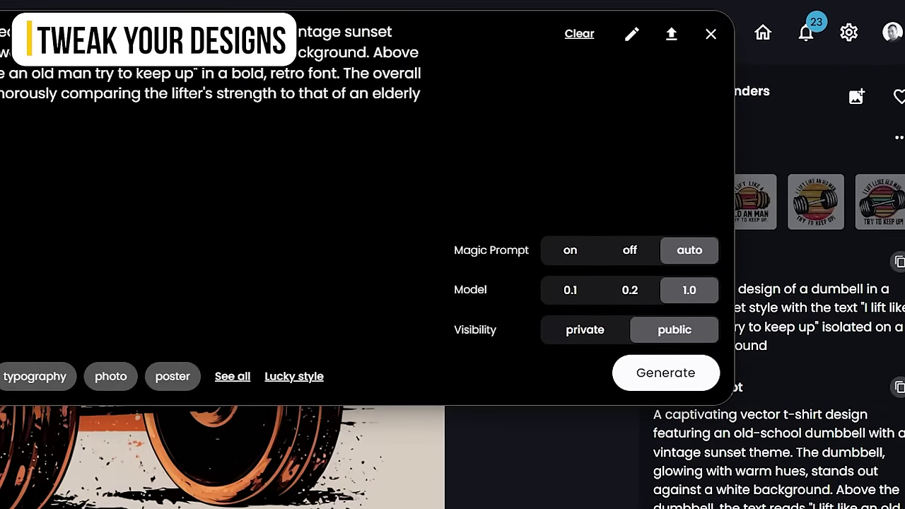
key("ctrl+a")
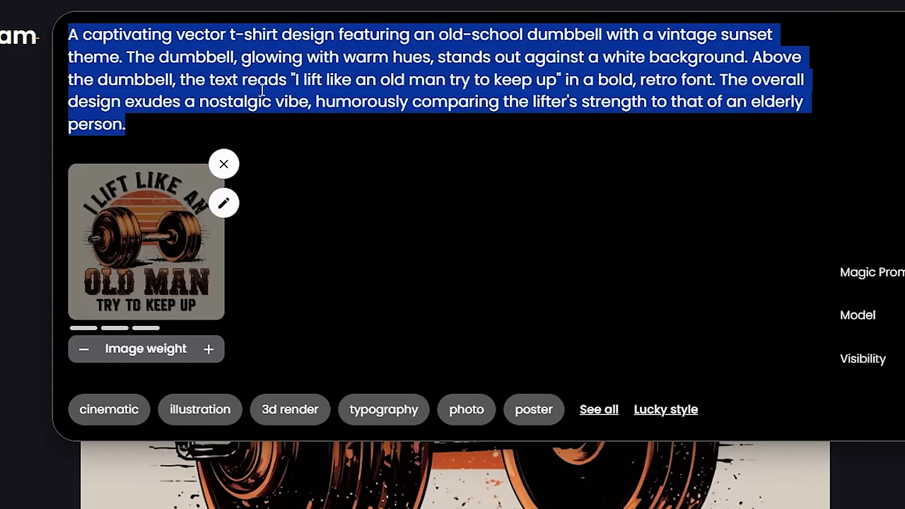
left_click(85, 353)
left_click(84, 354)
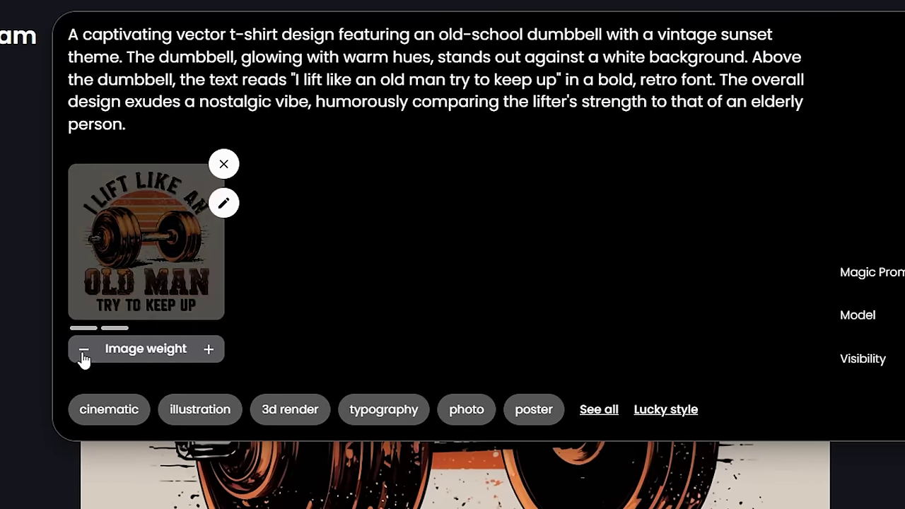
left_click(211, 351)
left_click(211, 350)
left_click(211, 350)
left_click(210, 350)
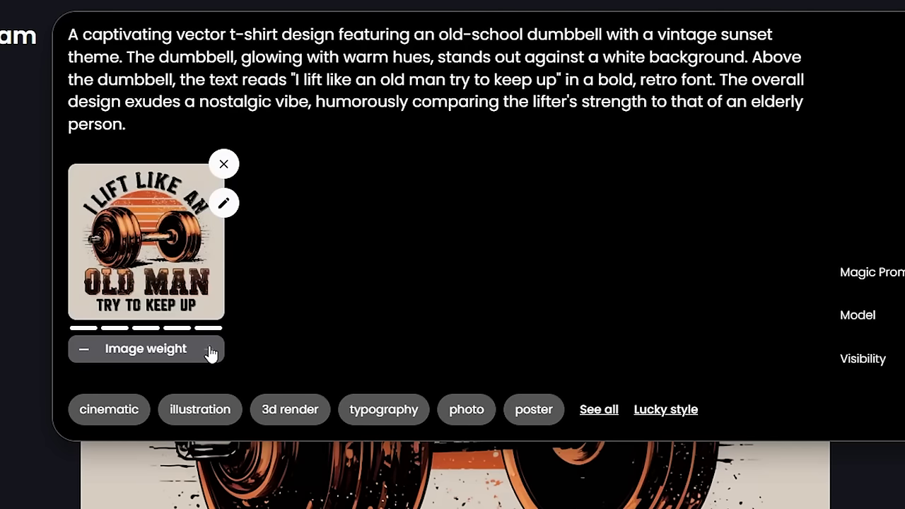
- Lower the source image weight to 3 of 5 and generate the dumbbell remix
left_click(84, 353)
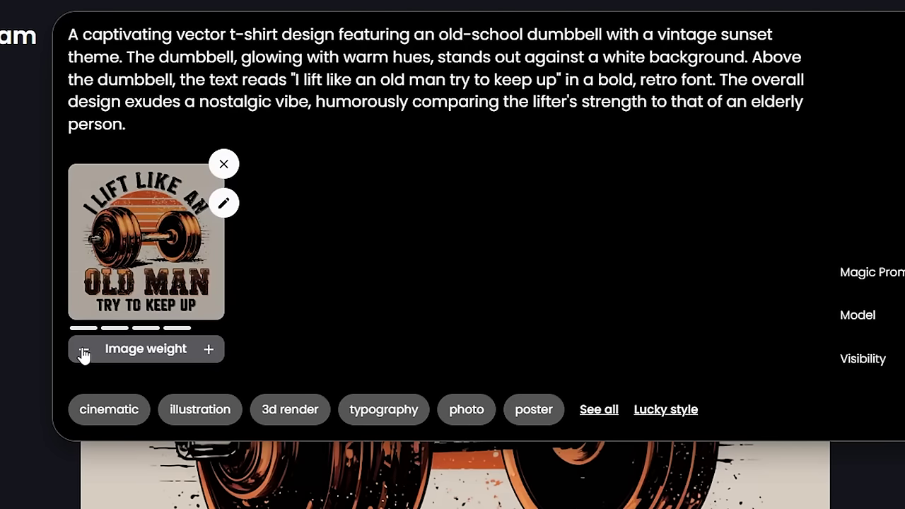
left_click(84, 354)
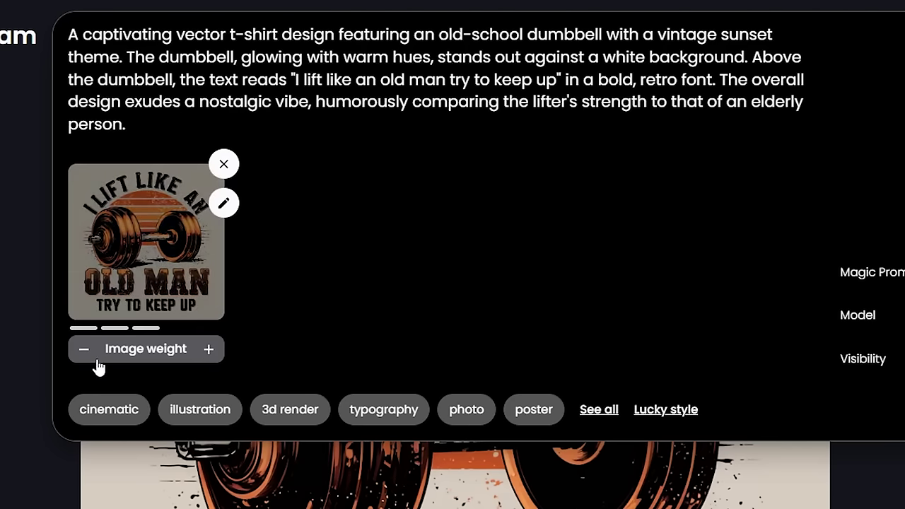
left_click(84, 353)
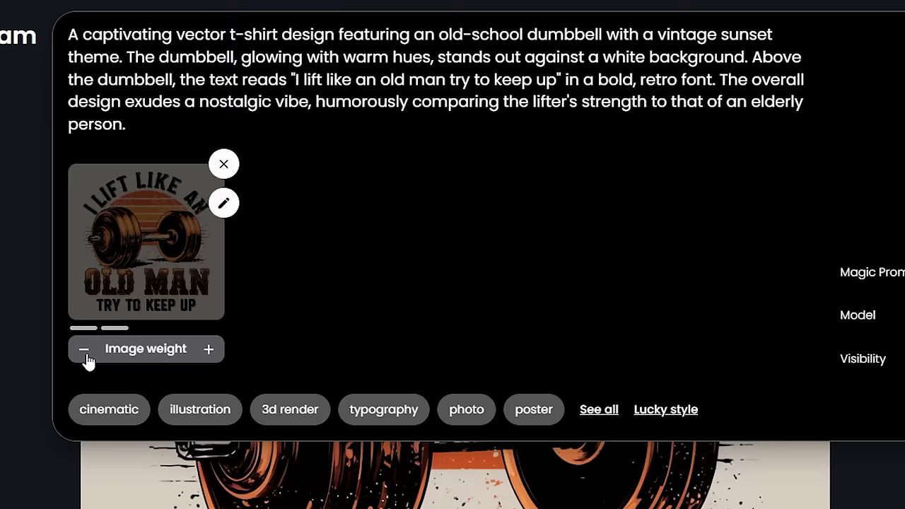
left_click(209, 351)
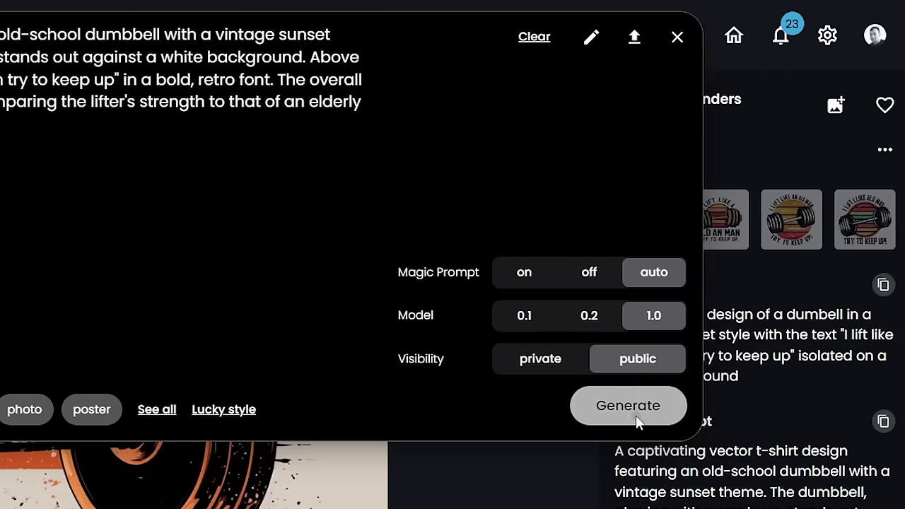
left_click(636, 418)
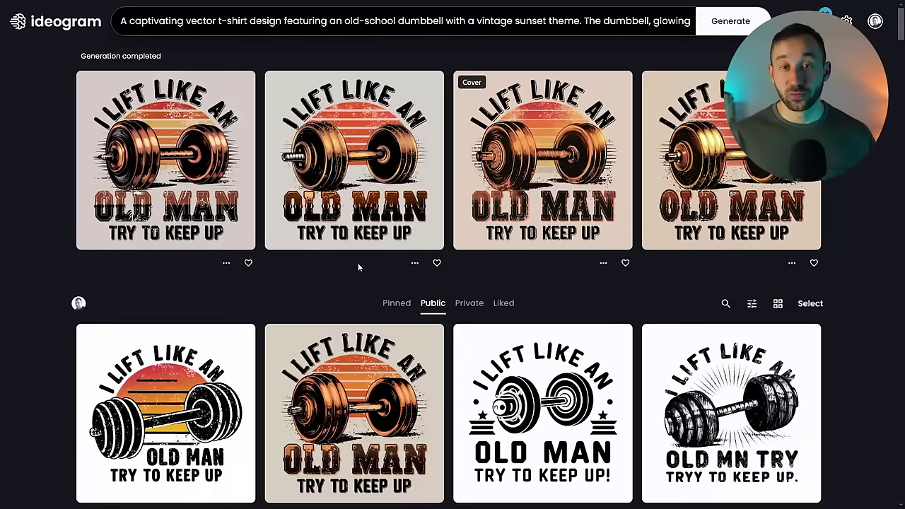
- Inspect the remixed dumbbell variations at full size and compare them with the earlier public designs
left_click(530, 135)
left_click(26, 65)
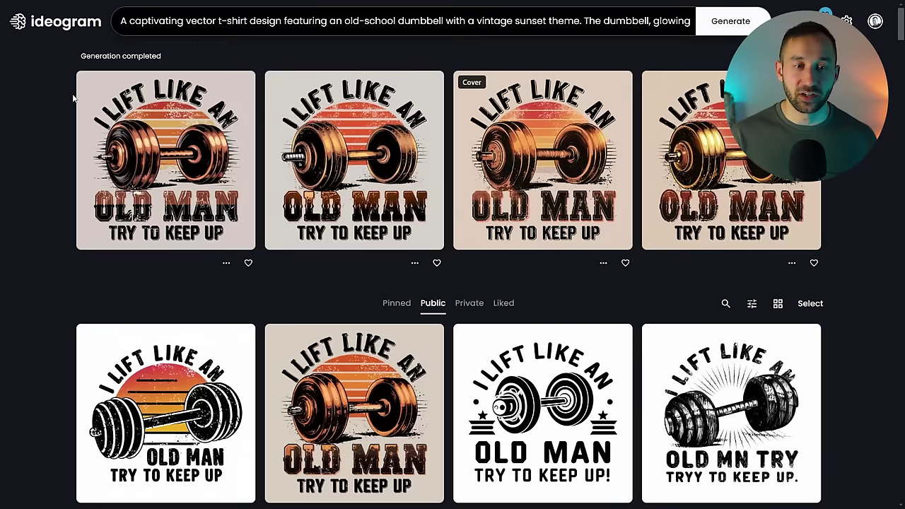
left_click(331, 178)
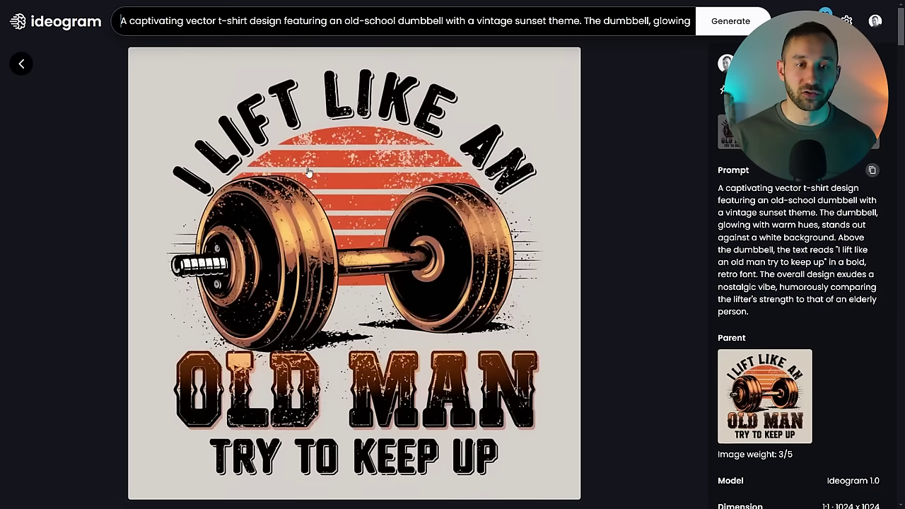
left_click(19, 66)
left_click(143, 134)
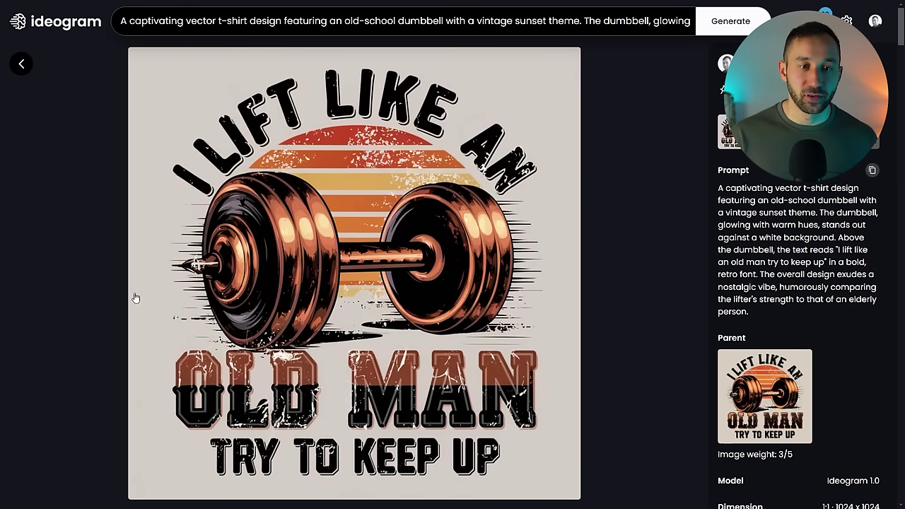
left_click(21, 63)
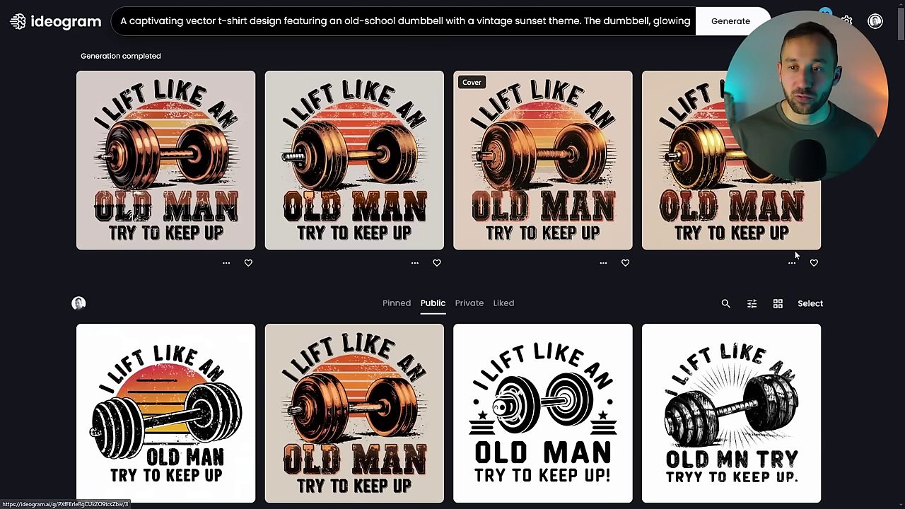
scroll(612, 284, "down", 1)
scroll(448, 327, "up", 1)
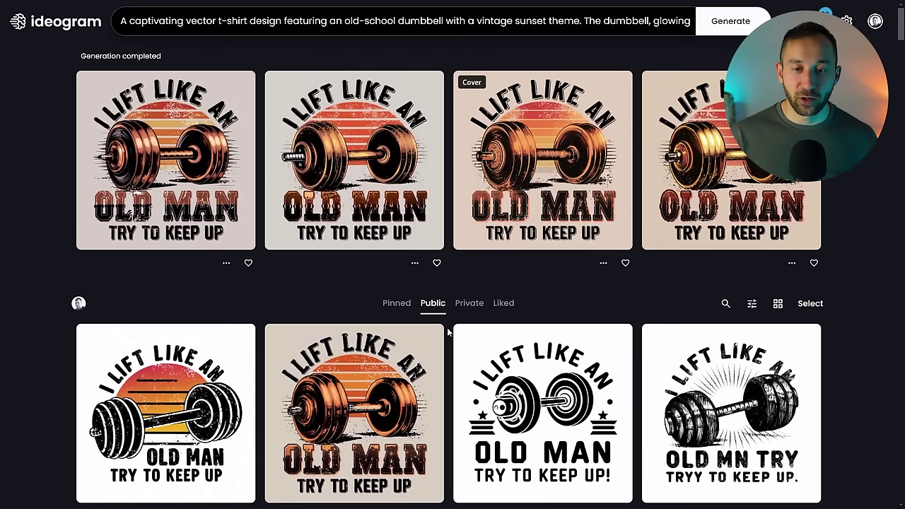
scroll(446, 330, "down", 1)
scroll(446, 330, "up", 1)
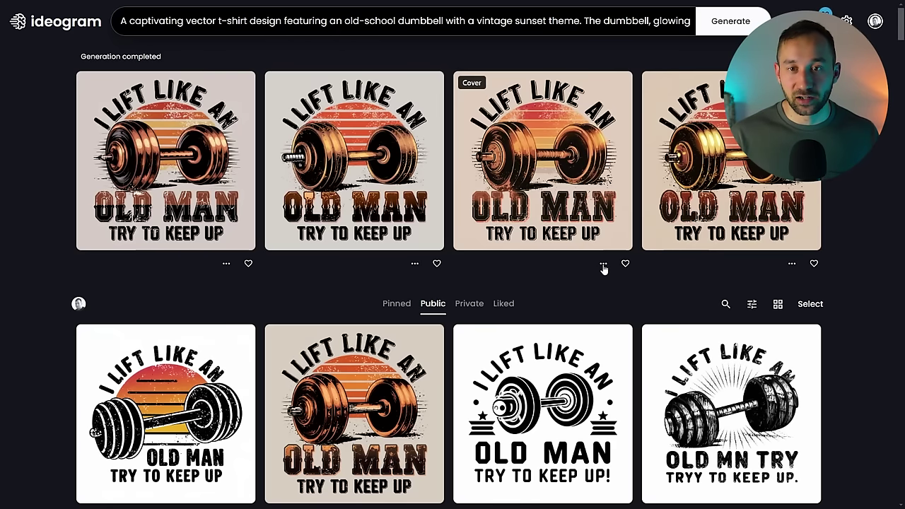
- Open the original beige sunset dumbbell design from the public creations
scroll(872, 260, "down", 2)
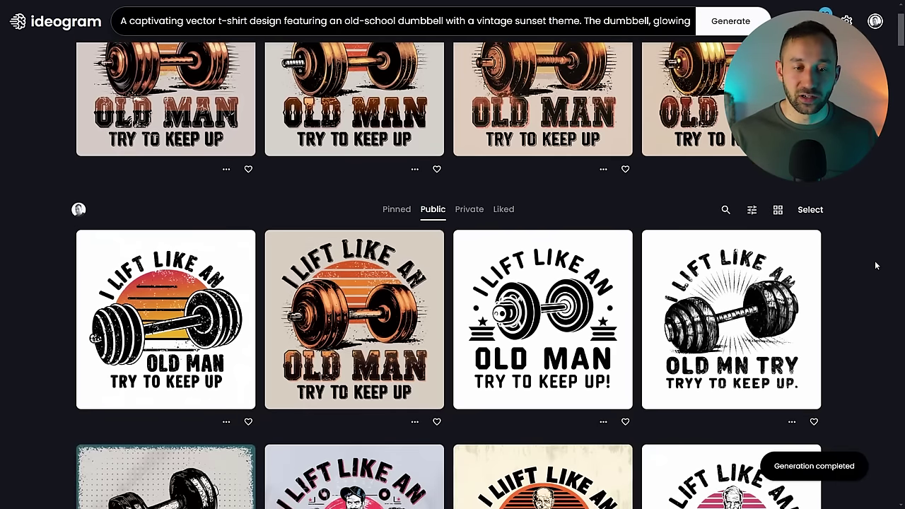
scroll(875, 265, "down", 3)
left_click(396, 212)
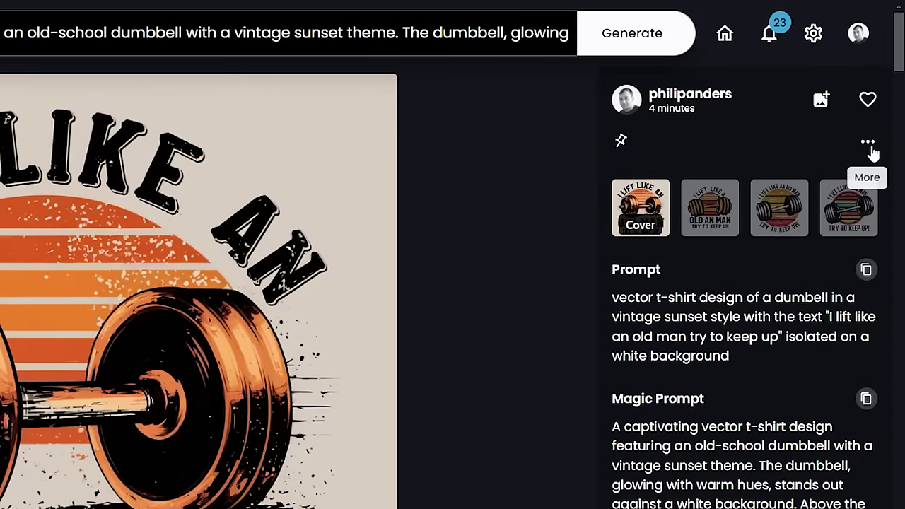
- Download the beige sunset dumbbell design from its Ideogram image page
left_click(872, 148)
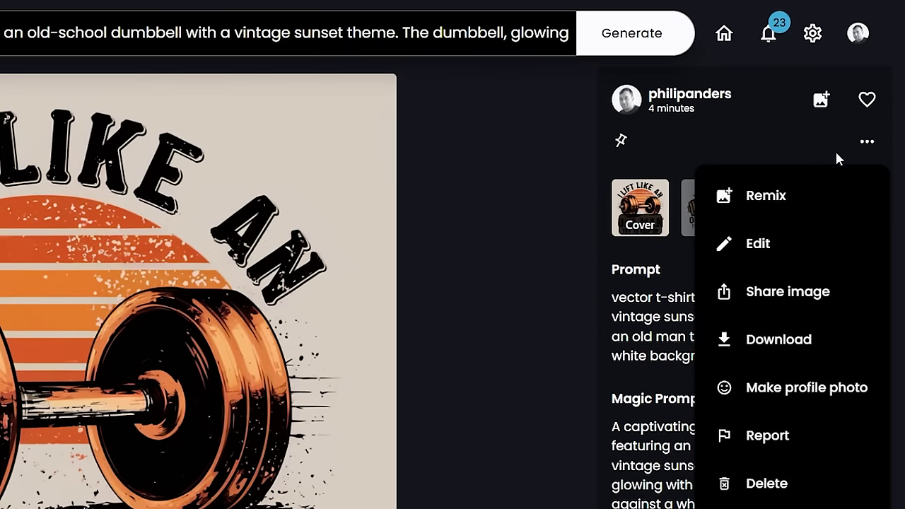
left_click(831, 345)
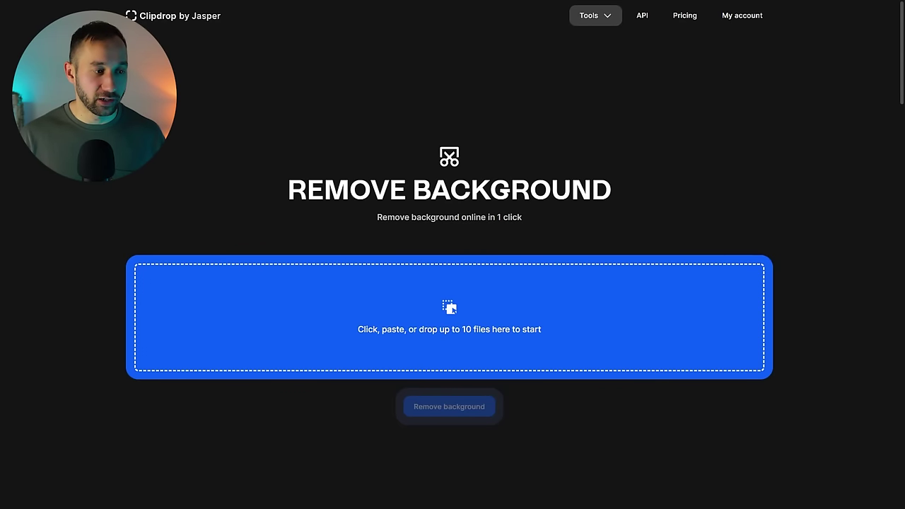
- Switch to Clipdrop's background remover, upload the "Frog Off I'm Busy" design and remove its background
left_click_drag(382, 375, 447, 320)
scroll(439, 419, "down", 1)
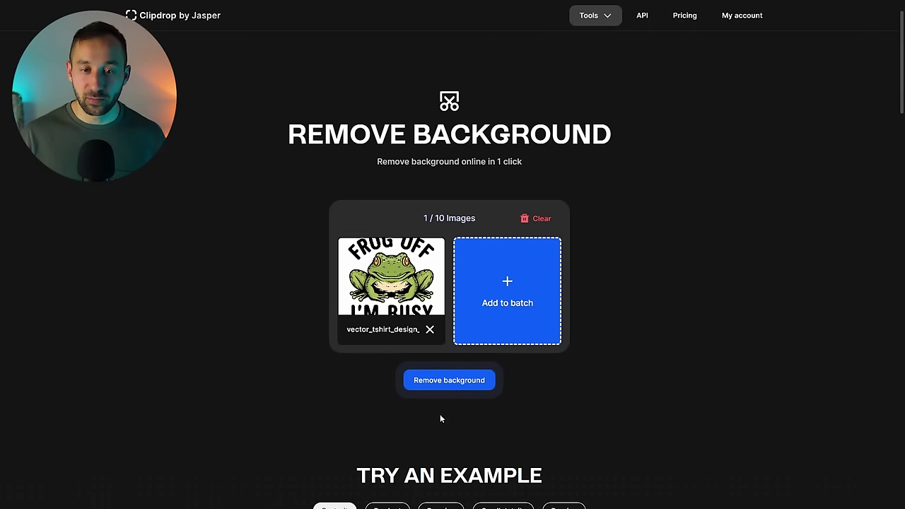
left_click(463, 382)
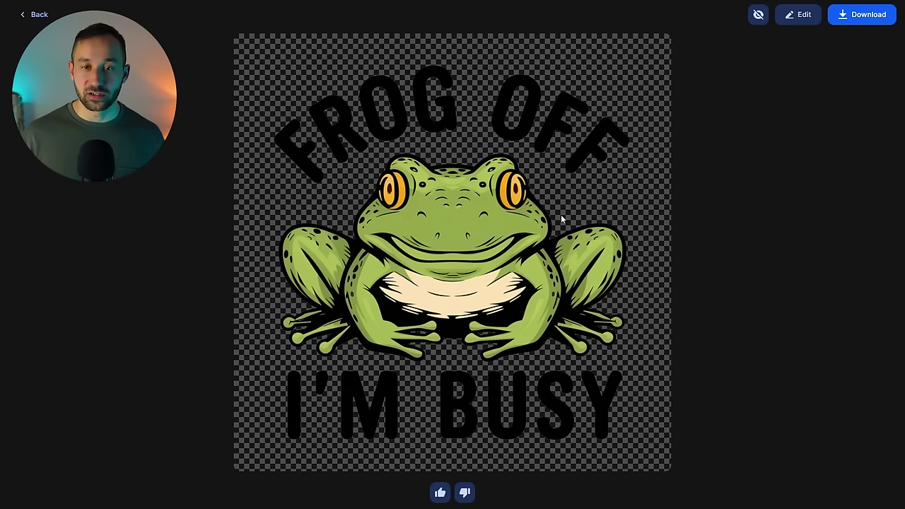
- Return to the upload page, add the "I Lift Like an Old Man" dumbbell design and remove its background
left_click(35, 14)
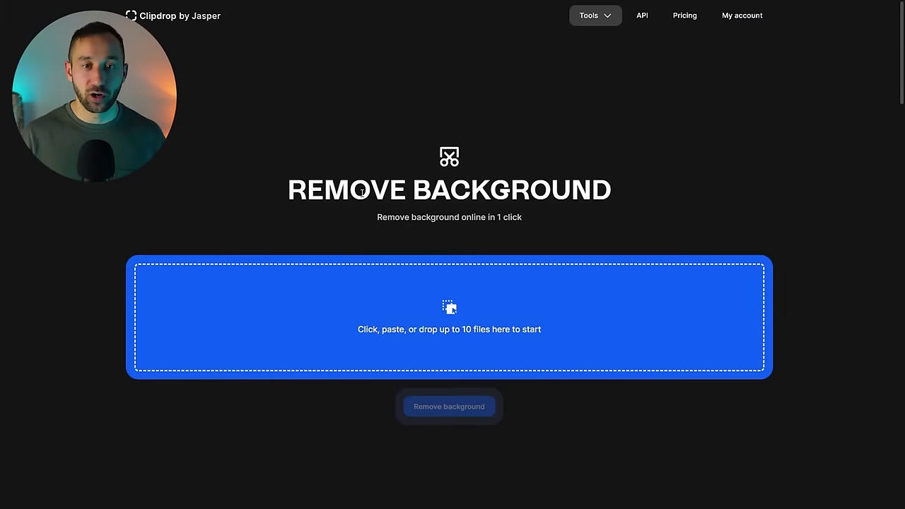
left_click_drag(904, 325, 439, 327)
left_click(424, 430)
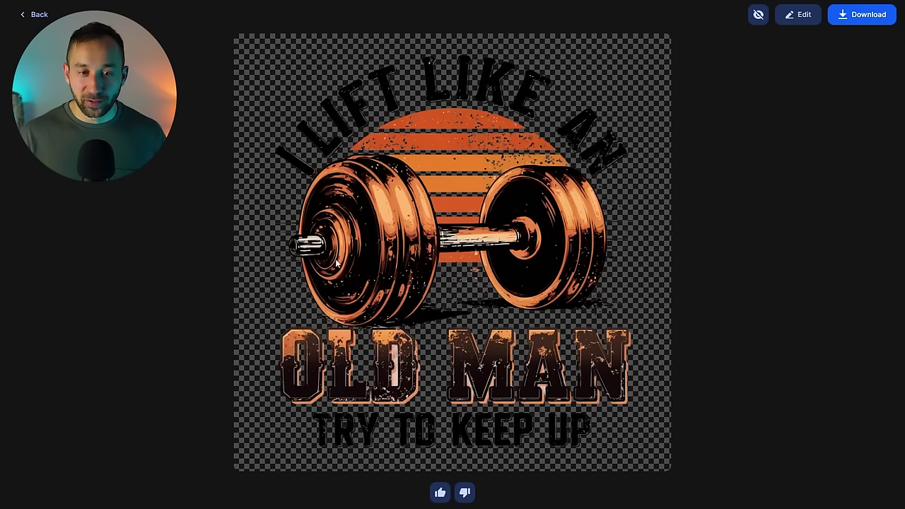
- Compare the dumbbell design before and after background removal by showing and hiding the changes
left_click(759, 15)
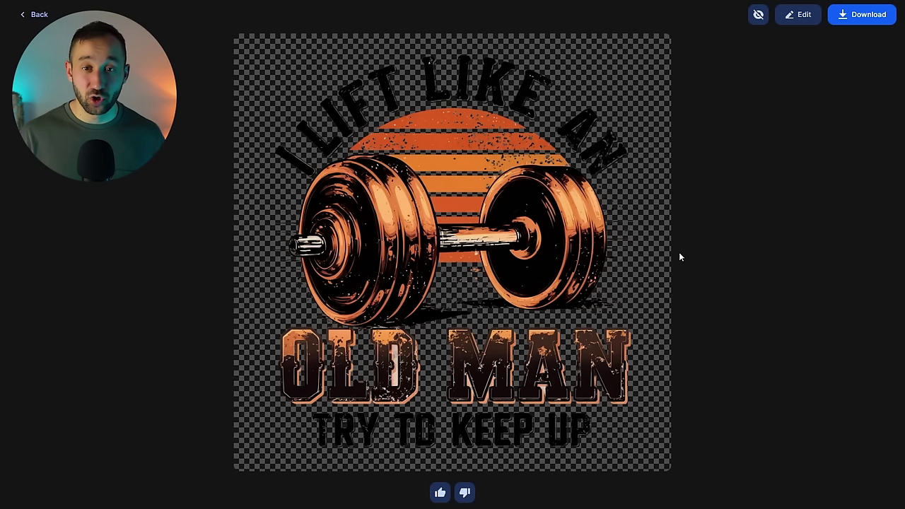
left_click(758, 14)
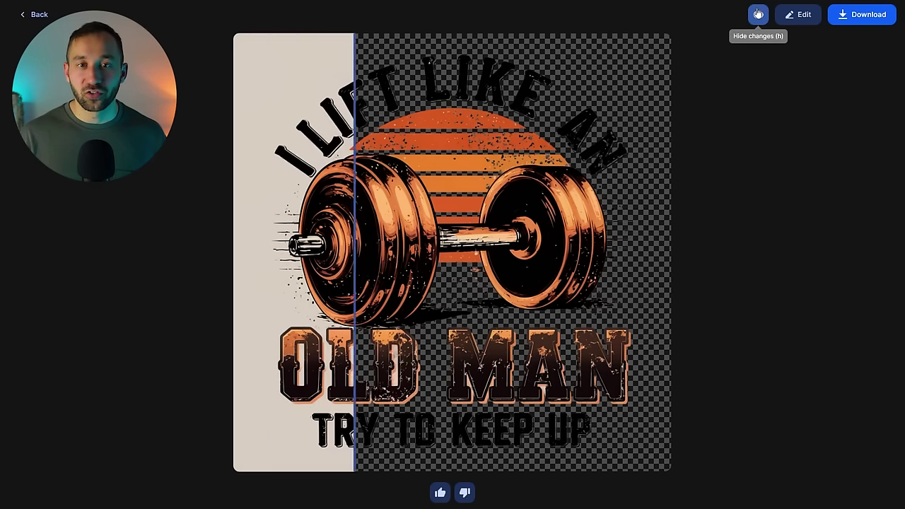
left_click(758, 14)
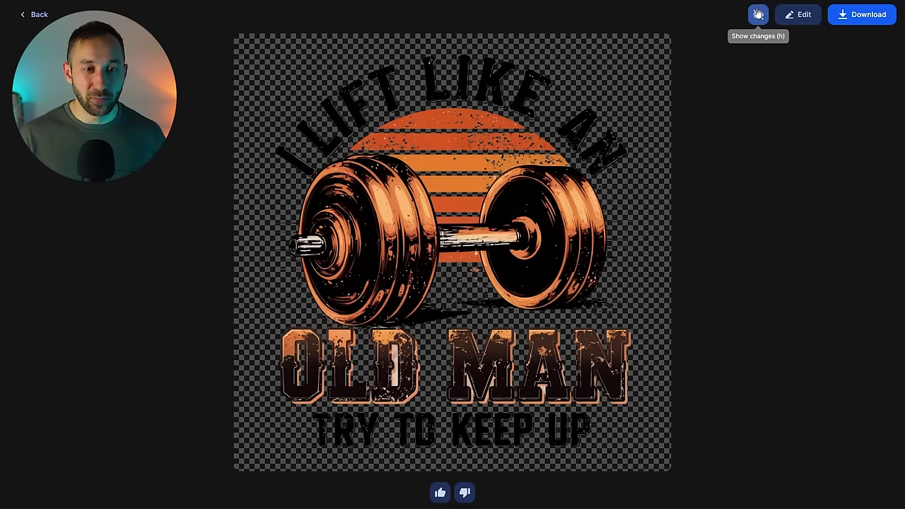
left_click(758, 14)
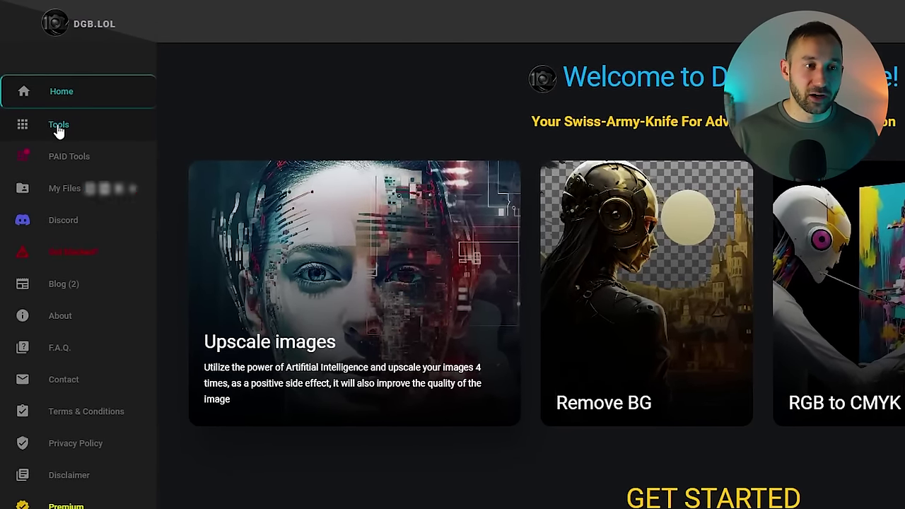
- In DGB.LOL, open the AI Image Upscaler and upload the two frog designs, the dumbbell design and the Bunnycorn design
left_click(59, 128)
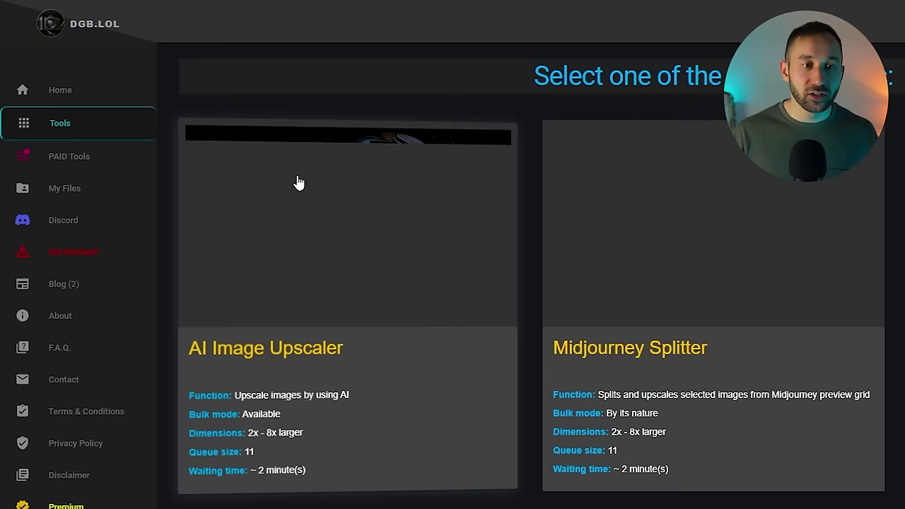
left_click(293, 247)
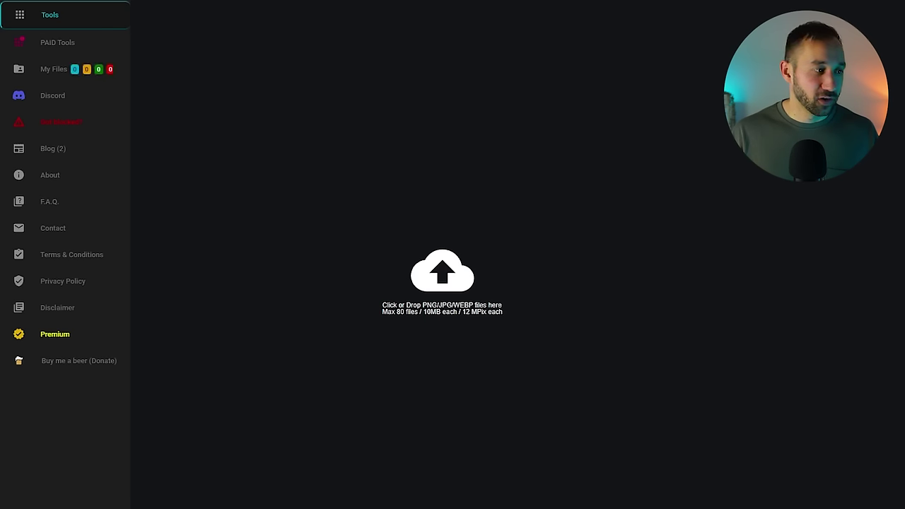
left_click_drag(429, 508, 431, 438)
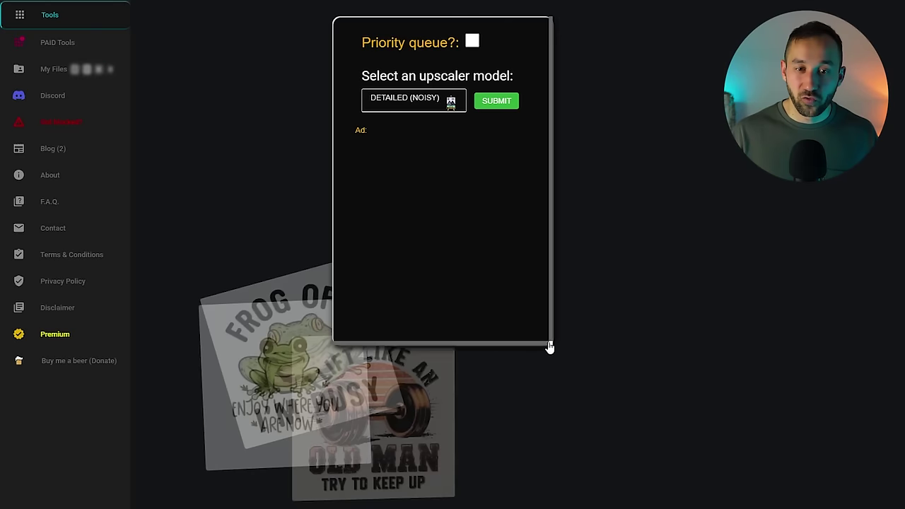
- Submit the designs for upscaling with the DGB LOL (Sharp) 6x model and refresh the task list in My Files
left_click(416, 103)
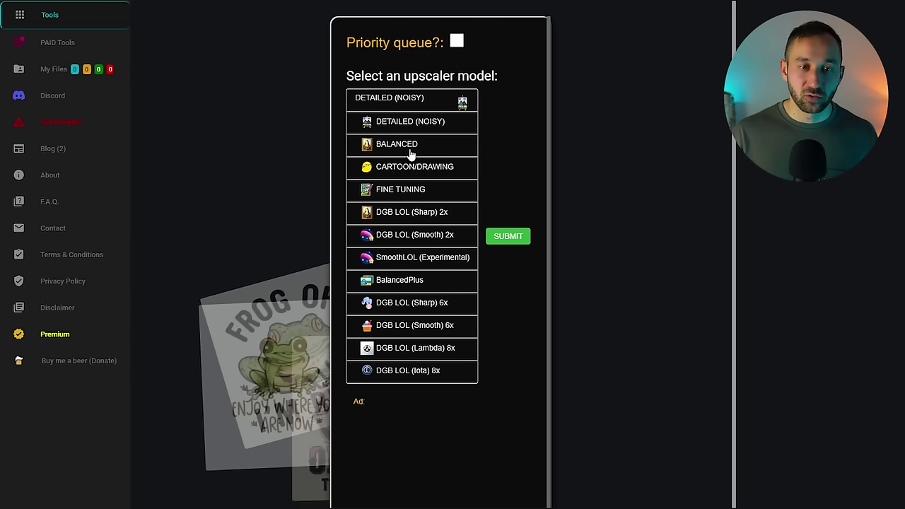
left_click(382, 145)
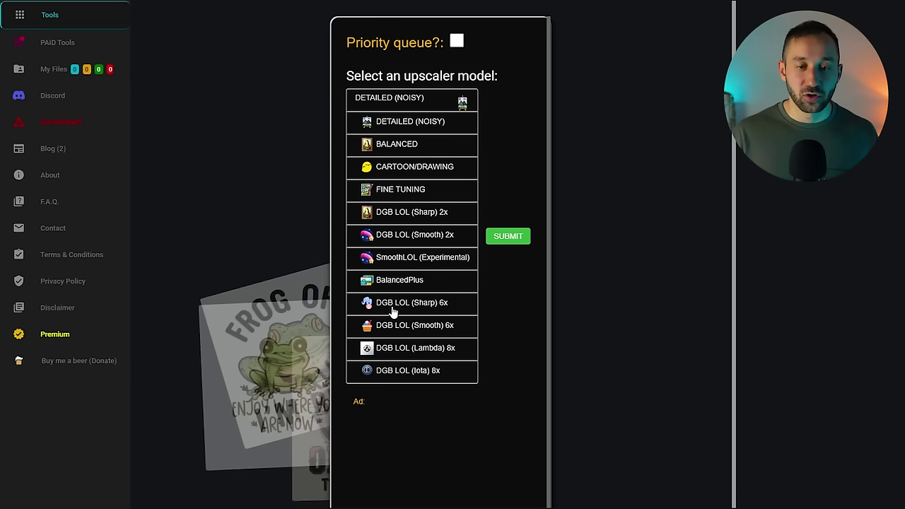
left_click(465, 312)
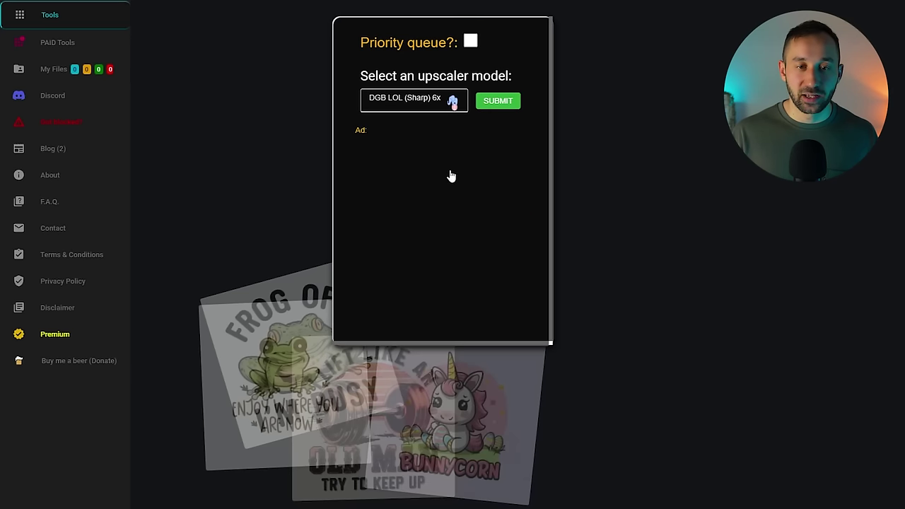
left_click(507, 107)
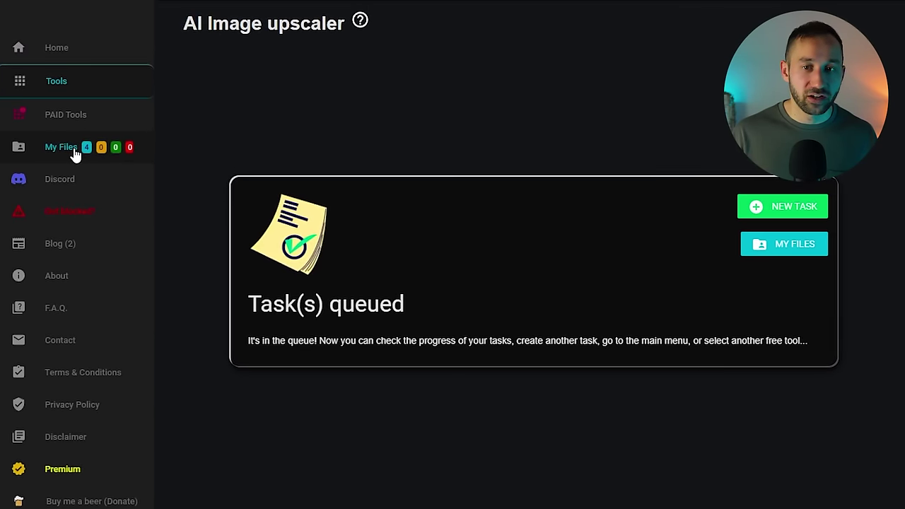
left_click(75, 155)
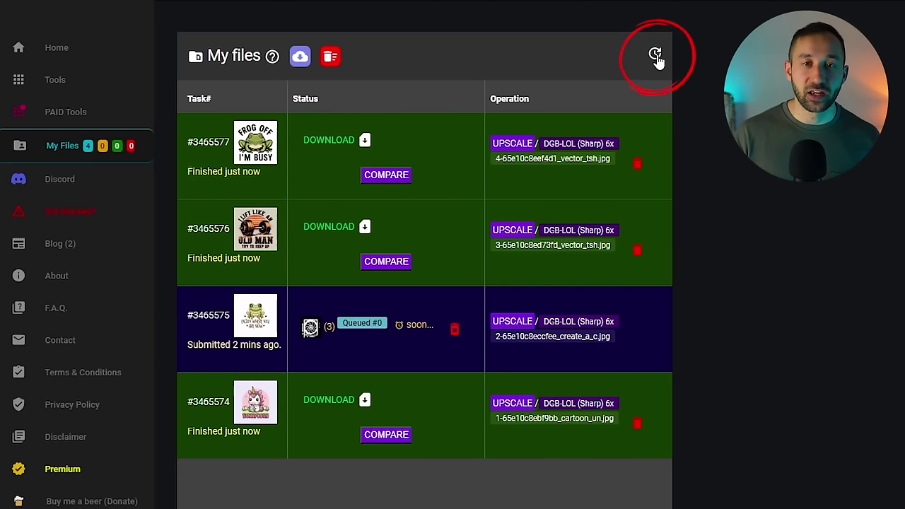
left_click(655, 55)
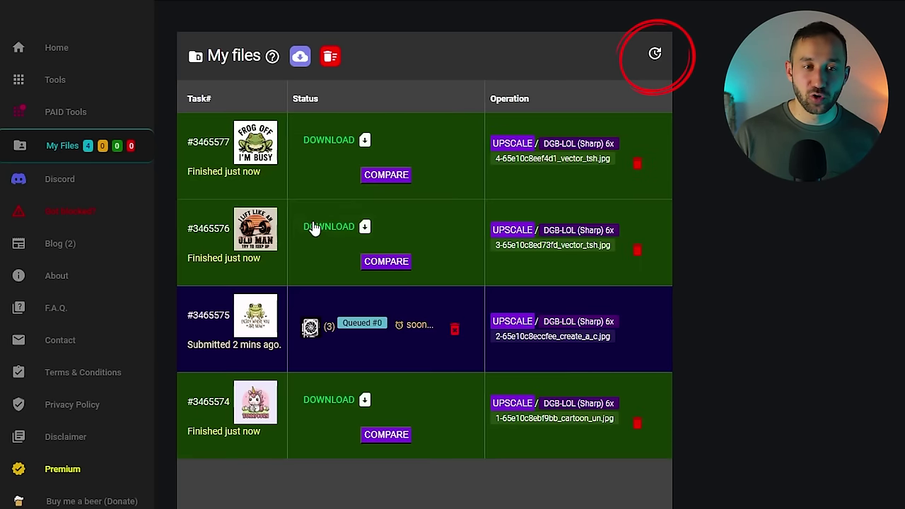
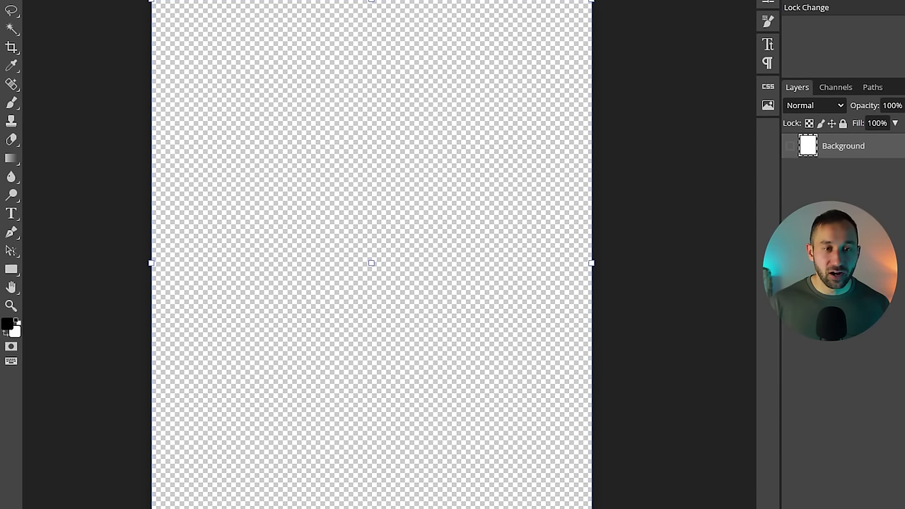
- In Photopea, place the upscaled dumbbell design on the transparent canvas and enlarge it past the canvas width to fit the artwork
left_click_drag(0, 297, 357, 160)
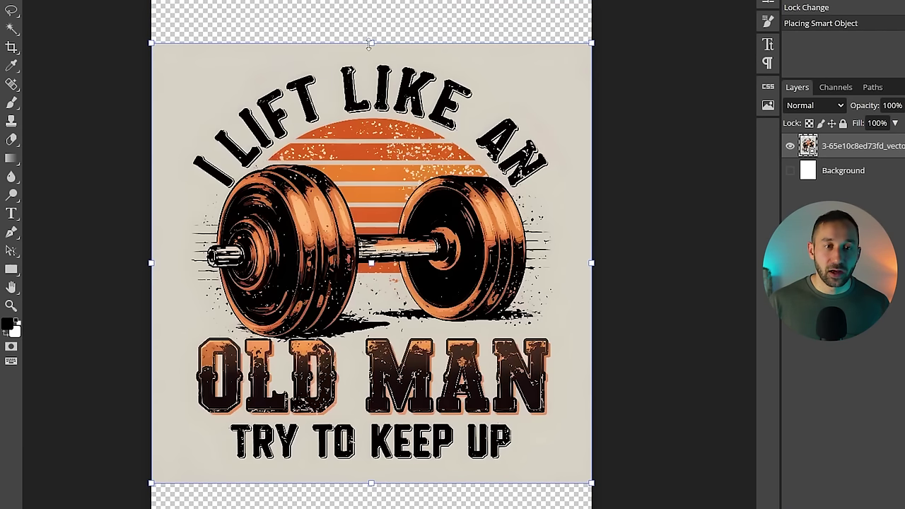
left_click_drag(369, 45, 361, 2)
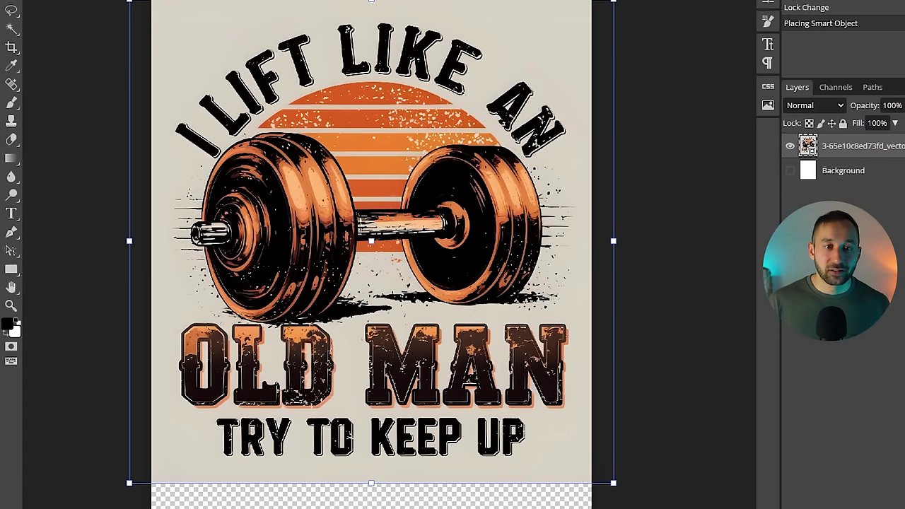
left_click_drag(361, 2, 360, 2)
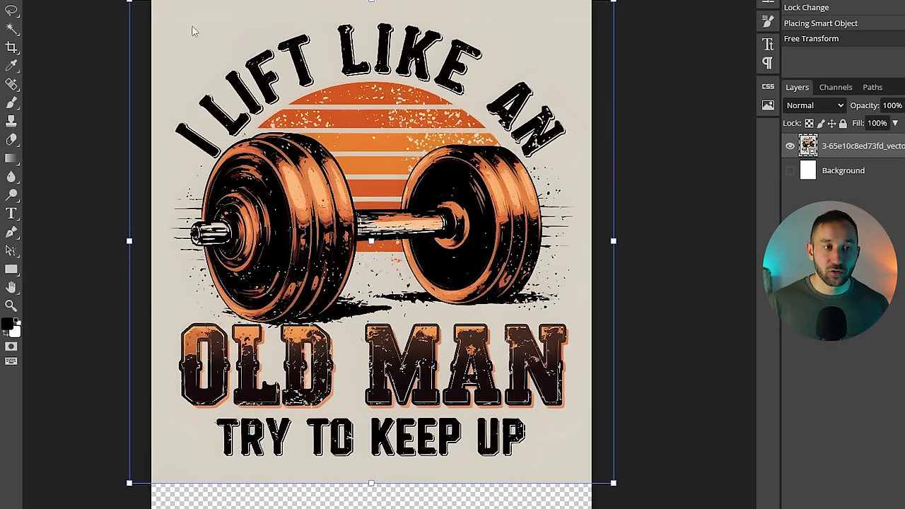
left_click(68, 39)
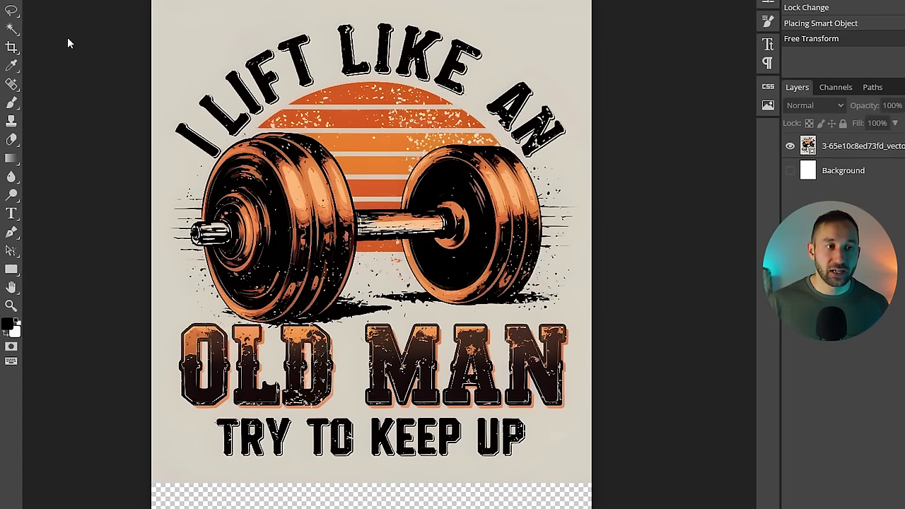
- Select the beige background on the dumbbell layer with the Magic Wand and examine the selection around the sunset's speckles
left_click(11, 28)
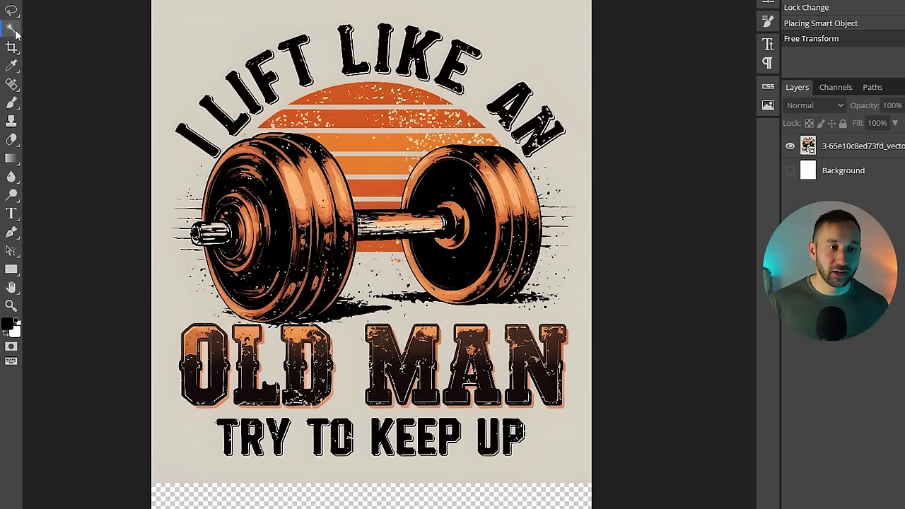
left_click(517, 60)
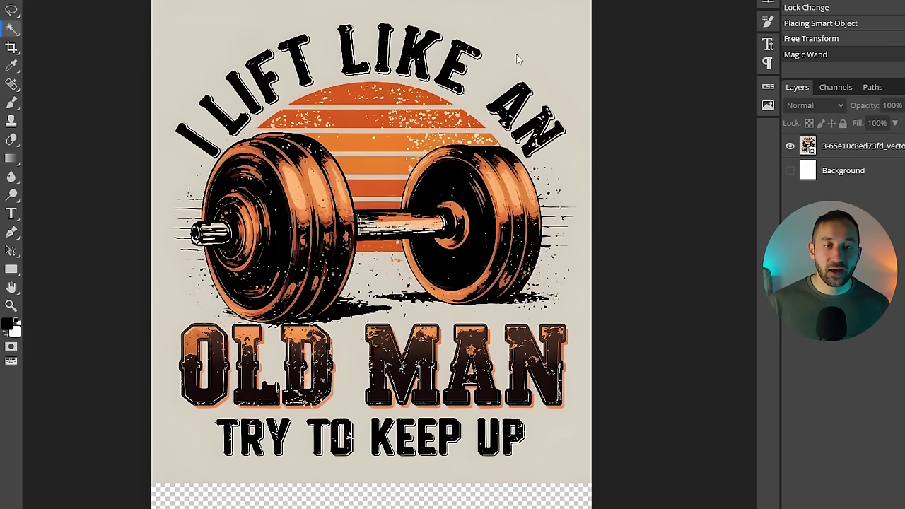
left_click(859, 147)
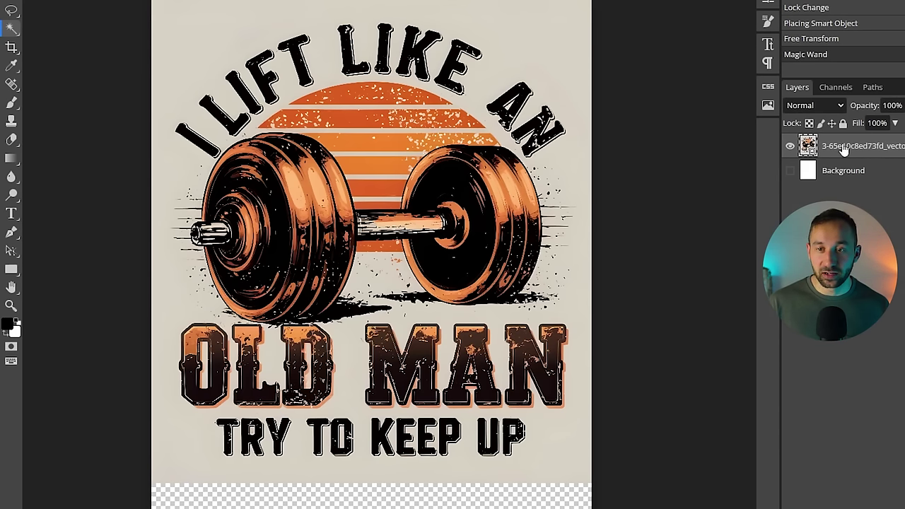
left_click(507, 49)
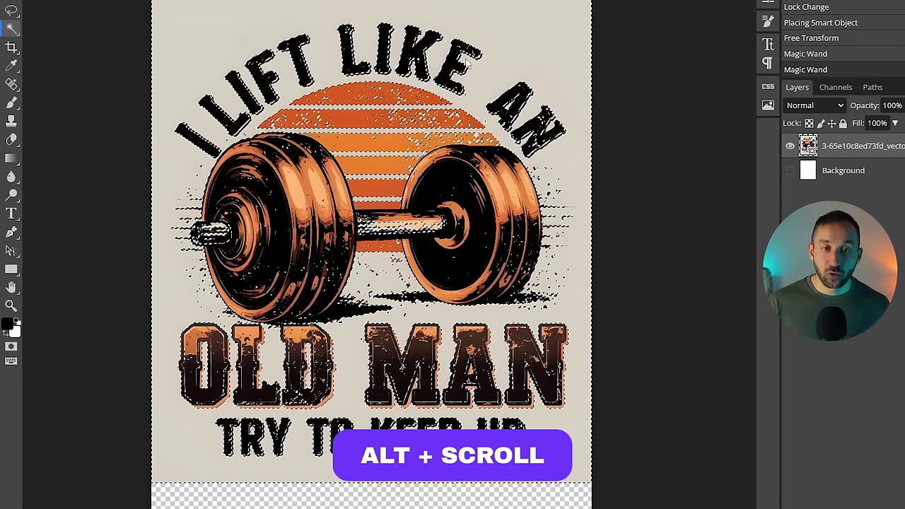
scroll(394, 80, "up", 8)
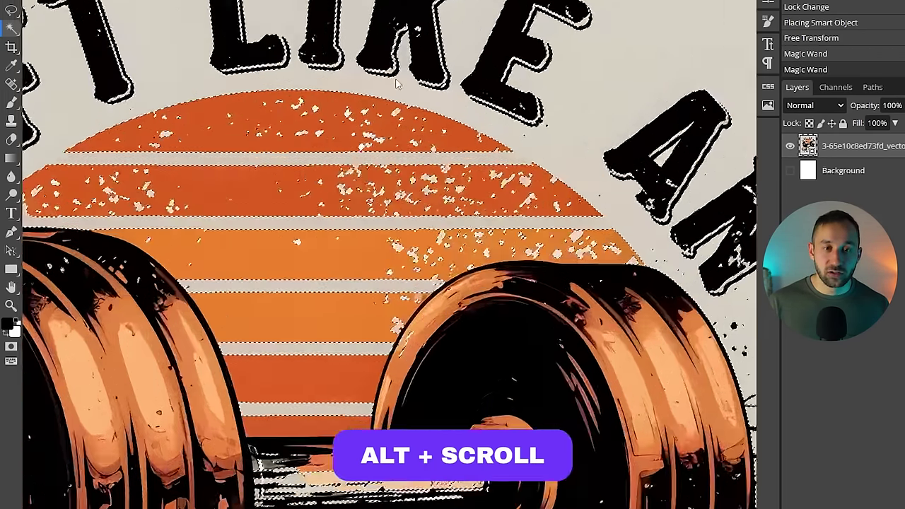
scroll(400, 80, "up", 2, "alt")
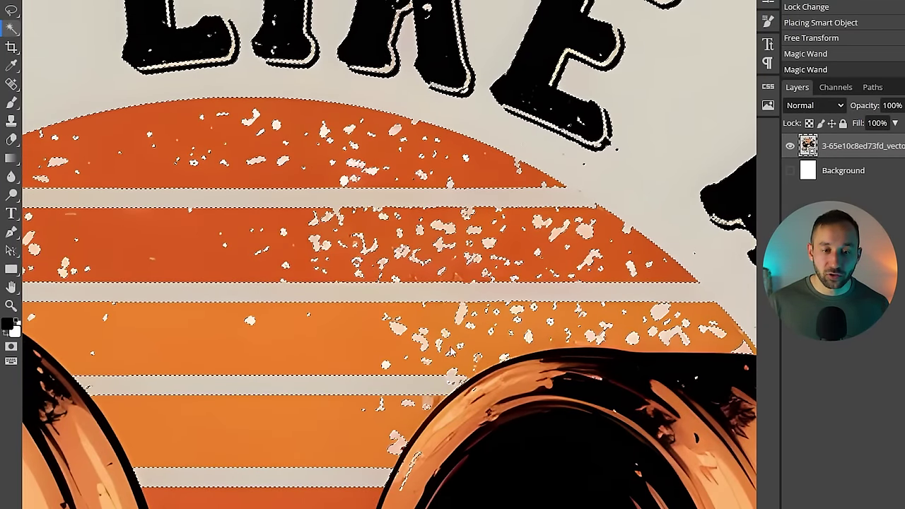
scroll(568, 203, "down", 5, "alt")
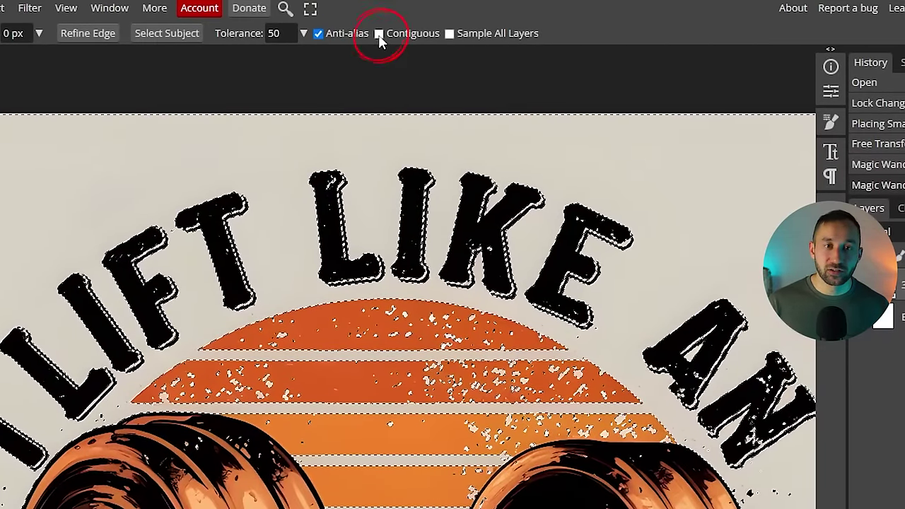
- Enable Contiguous for the Magic Wand, reselect only the connected beige background and check the selection down to the "OLD MAN" lettering
left_click(380, 34)
left_click(467, 127)
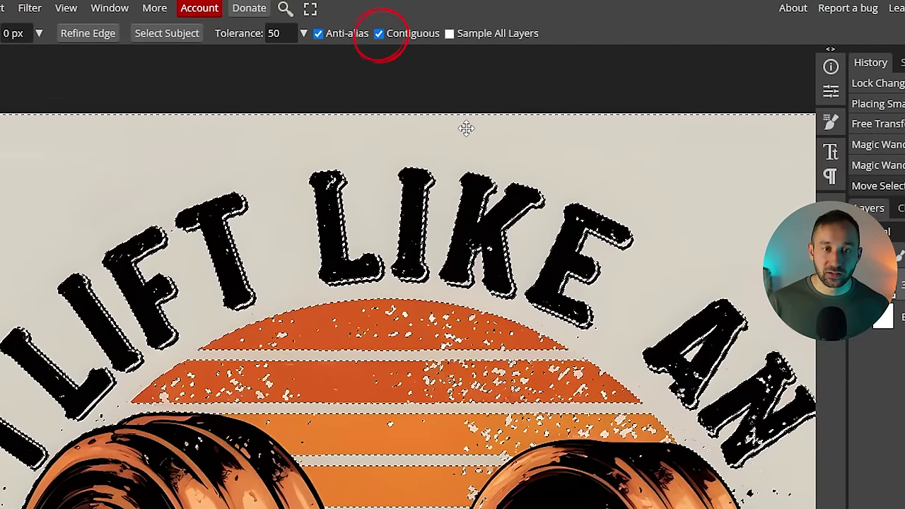
key("ctrl+d")
left_click(481, 152)
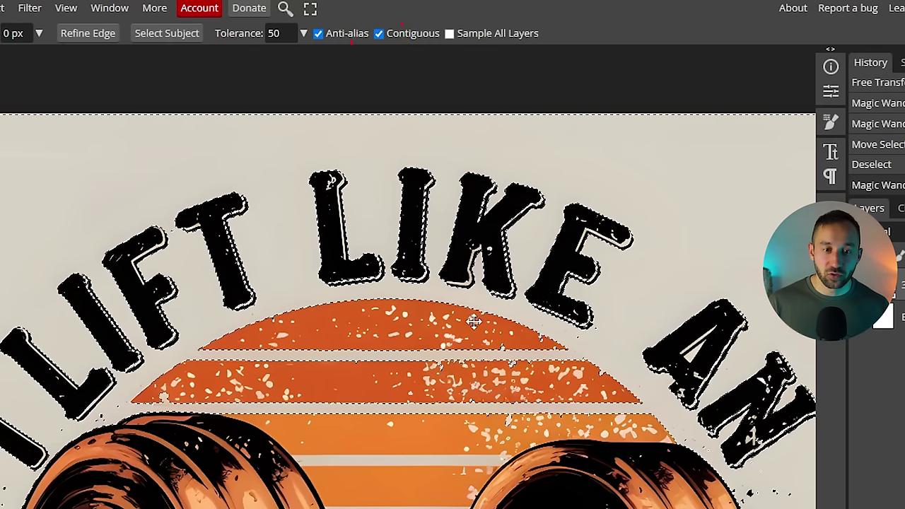
left_click_drag(426, 491, 397, 247)
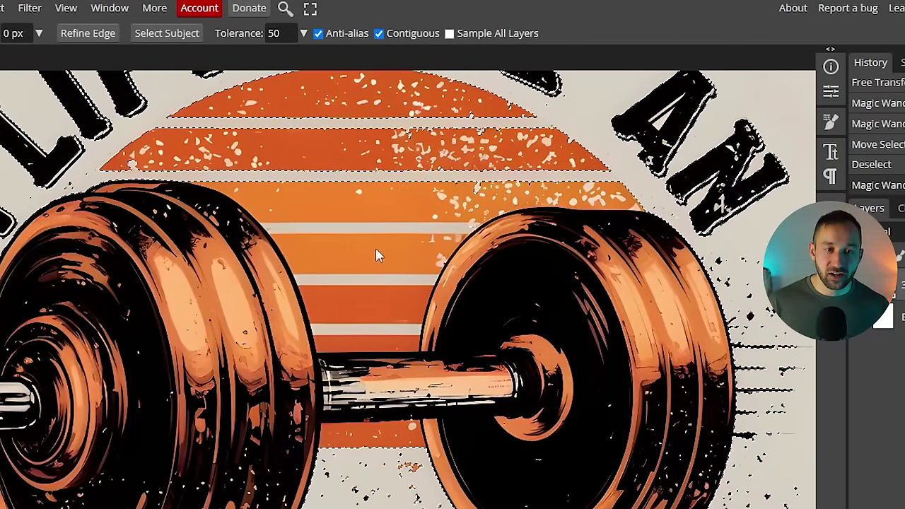
scroll(413, 394, "down", 4)
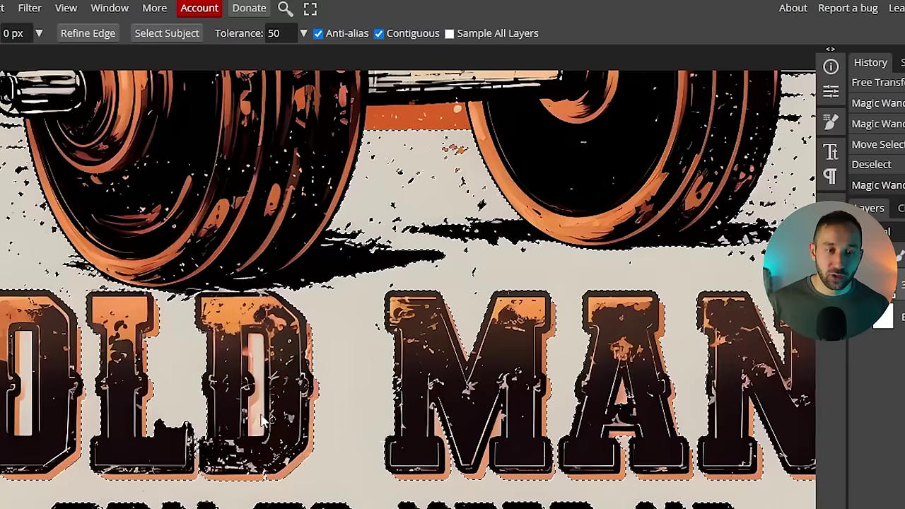
- Turn off Contiguous, reselect the beige background at a tolerance of 10, and inspect the selection edges along the sunset stripes
scroll(472, 138, "up", 7)
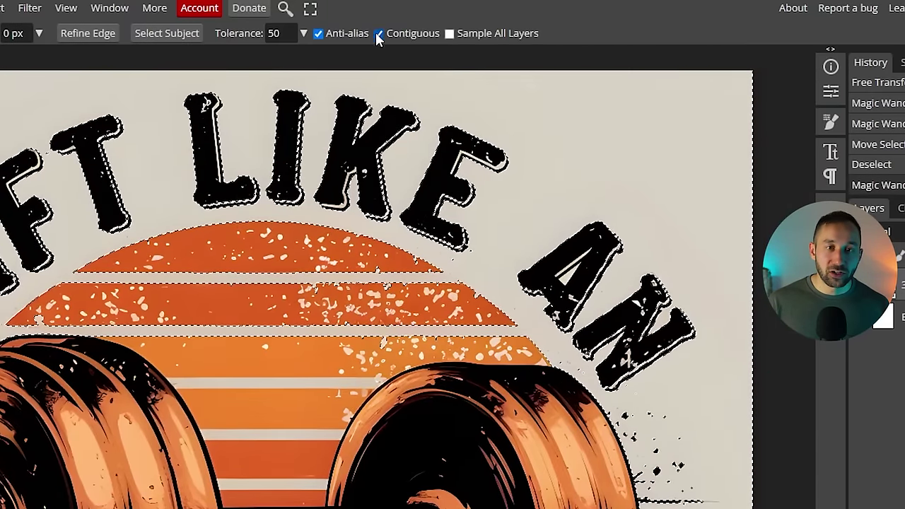
left_click(280, 34)
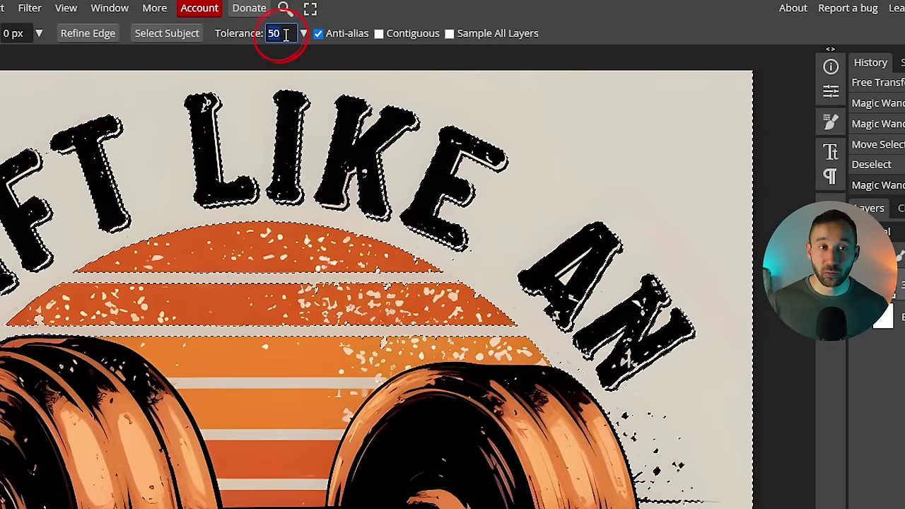
type("10")
key("ctrl+d")
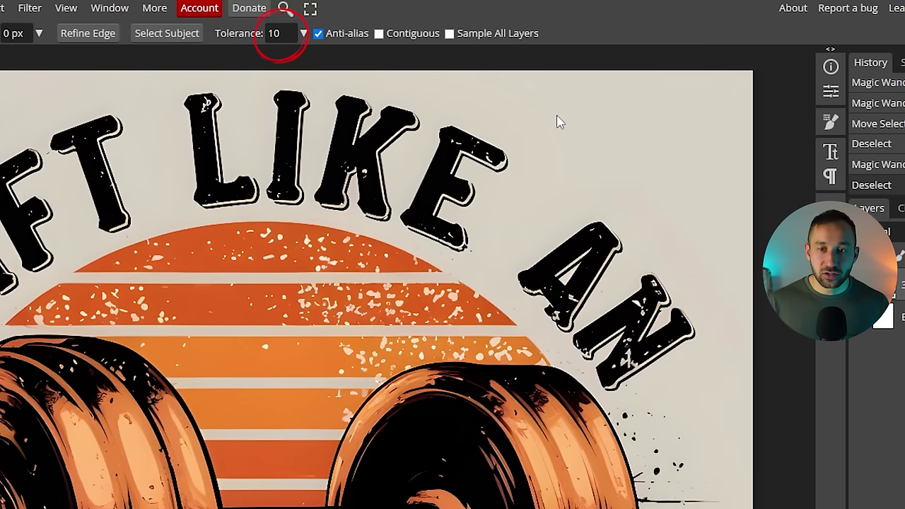
left_click(559, 123)
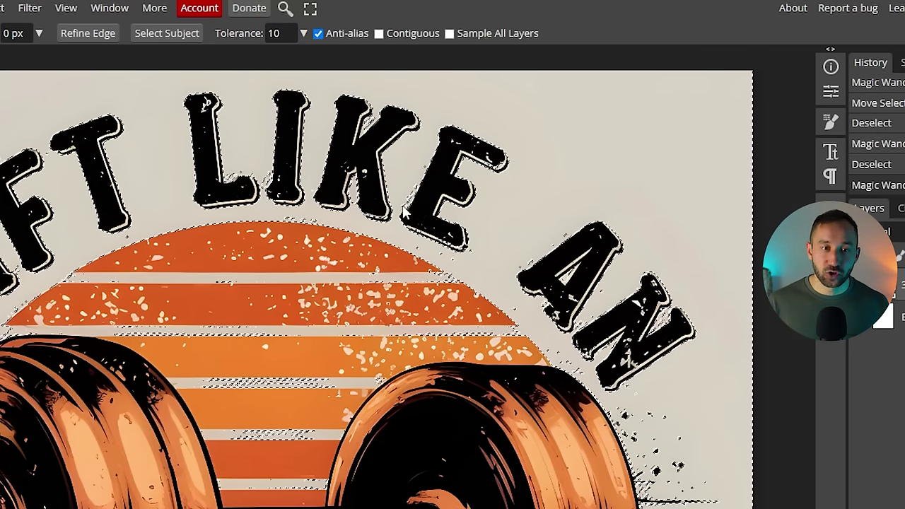
scroll(382, 275, "up", 5)
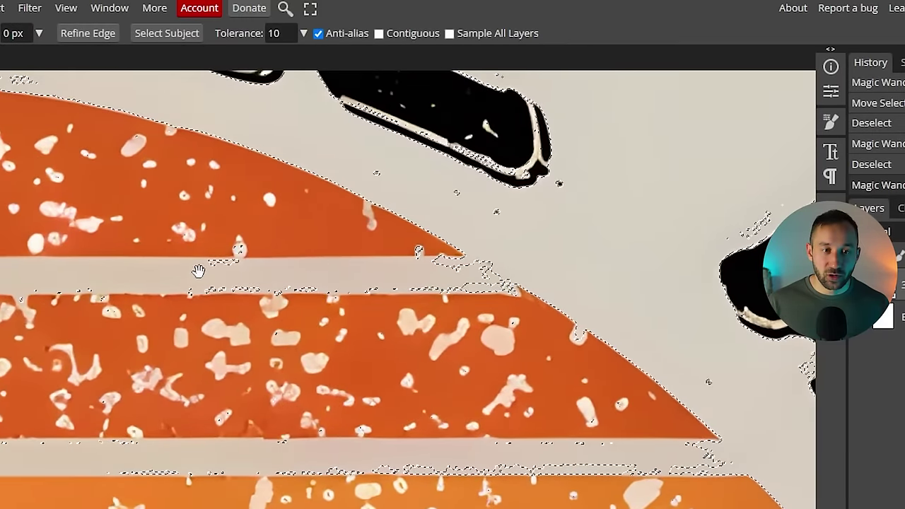
left_click_drag(198, 270, 742, 226)
left_click_drag(222, 234, 558, 238)
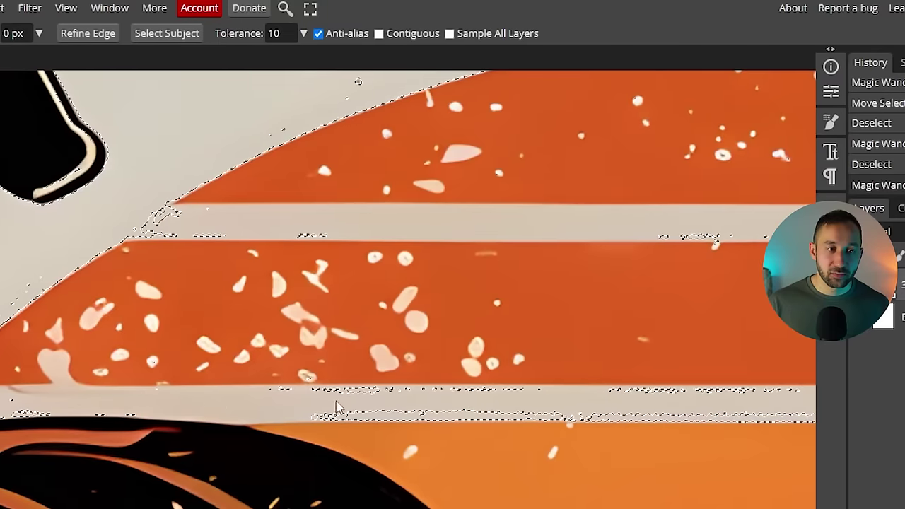
scroll(296, 404, "down", 5)
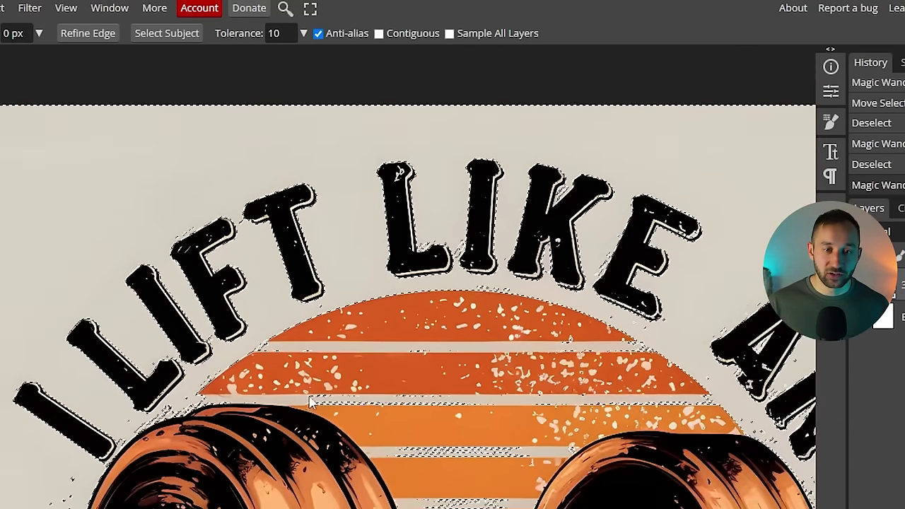
left_click_drag(585, 356, 488, 346)
scroll(365, 132, "down", 1)
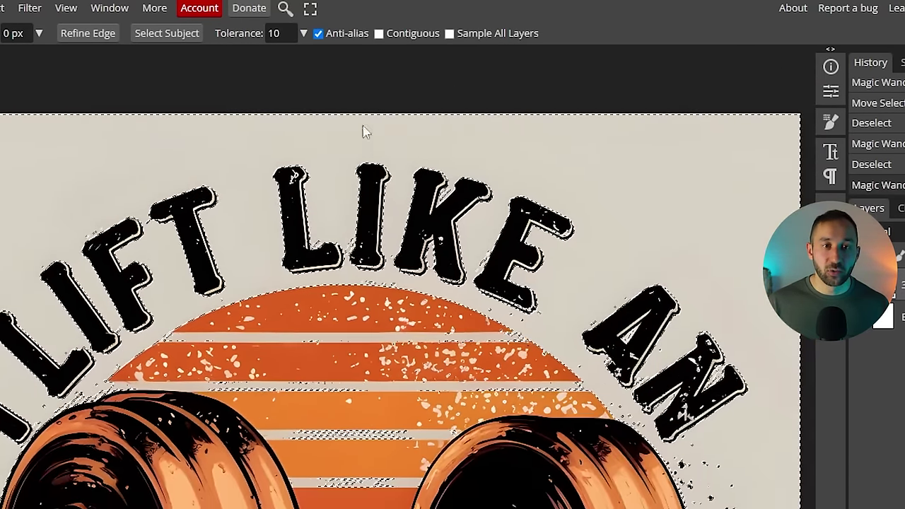
- Set the Magic Wand tolerance to 50, clear the selection, and reselect all of the beige background
left_click(267, 33)
type("50")
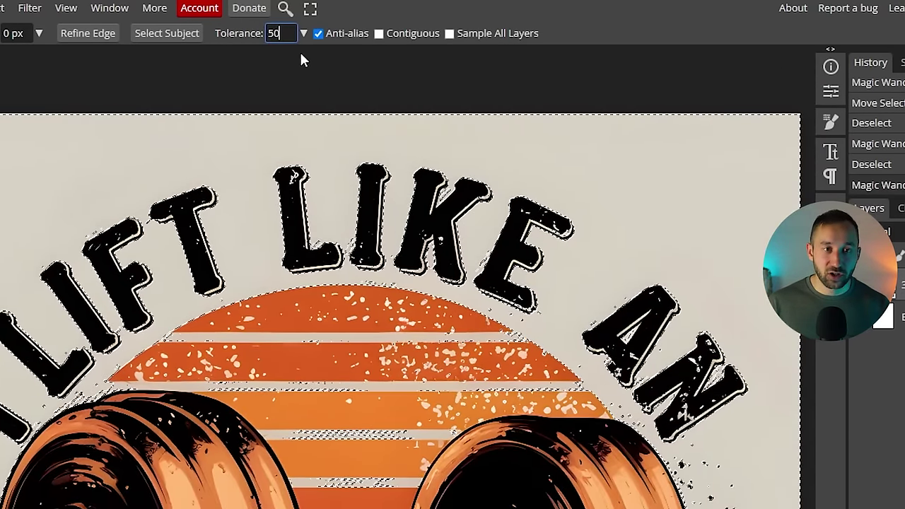
key("ctrl+d")
left_click(552, 174)
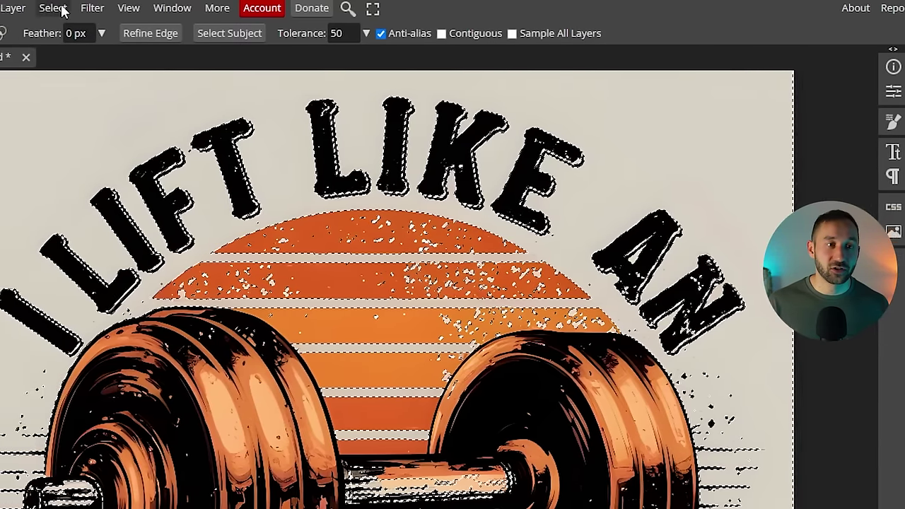
- Invert the selection and add a raster mask to the dumbbell layer so the beige background is hidden
left_click(108, 8)
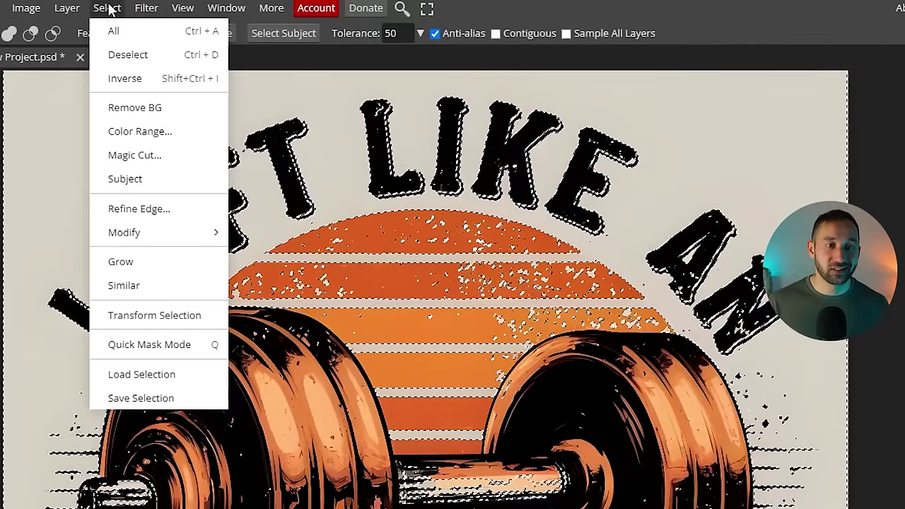
left_click(118, 80)
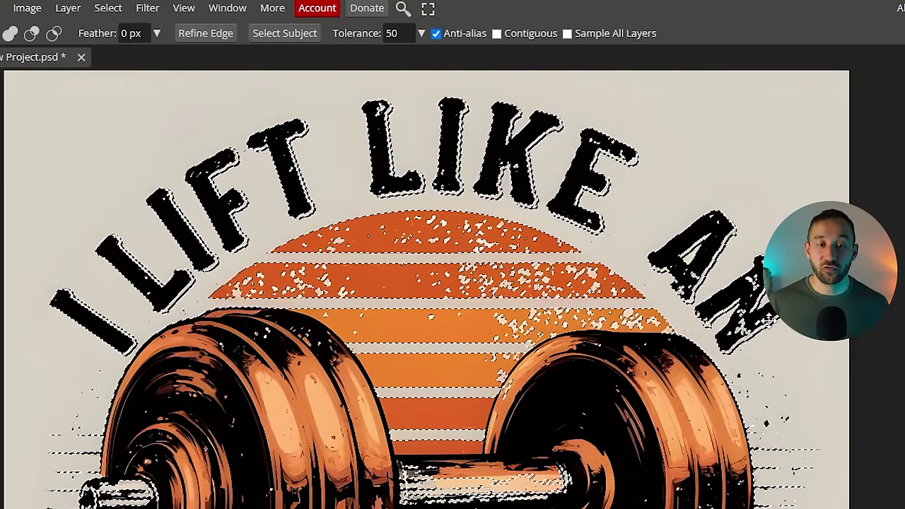
scroll(629, 340, "down", 2)
scroll(629, 340, "right", 3)
scroll(697, 273, "down", 1)
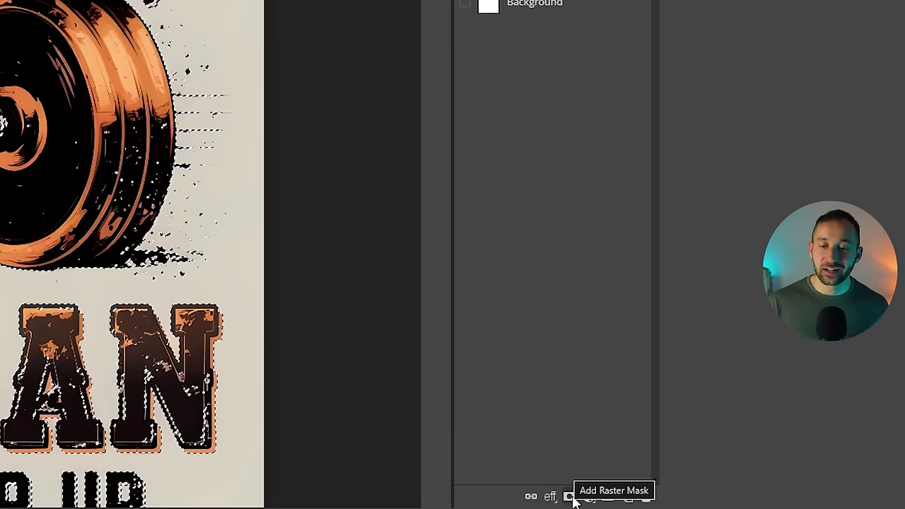
left_click(570, 498)
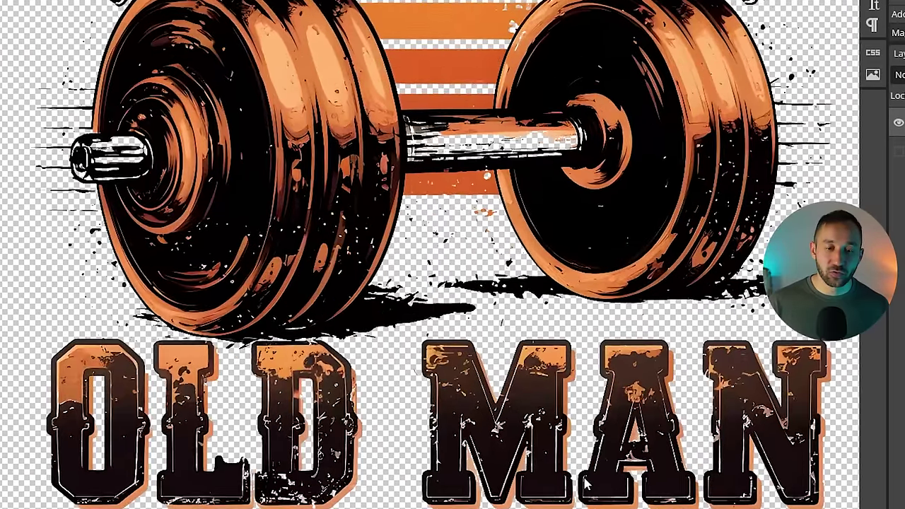
- Examine the masked artwork around the "OLD MAN" lettering, the handle end and the stray specks beside the left weight
scroll(586, 485, "up", 3)
scroll(580, 346, "down", 3)
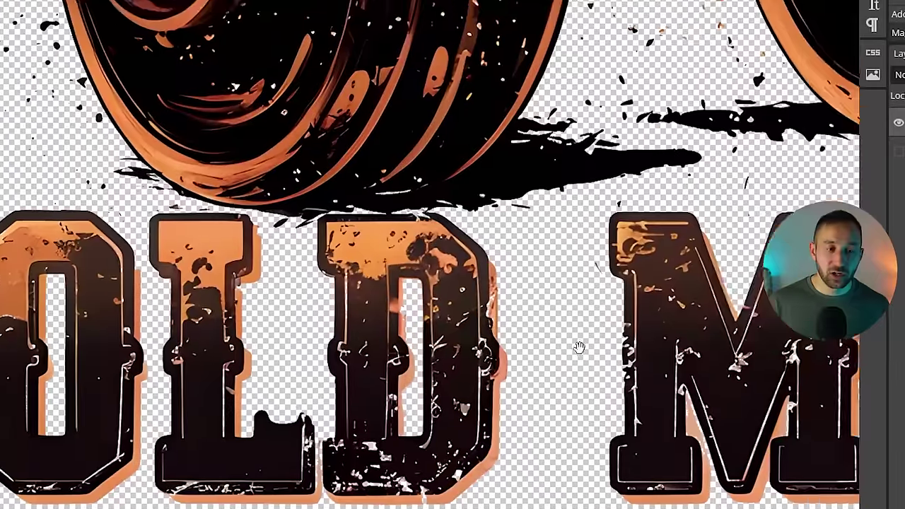
scroll(580, 346, "up", 3)
scroll(651, 382, "down", 3)
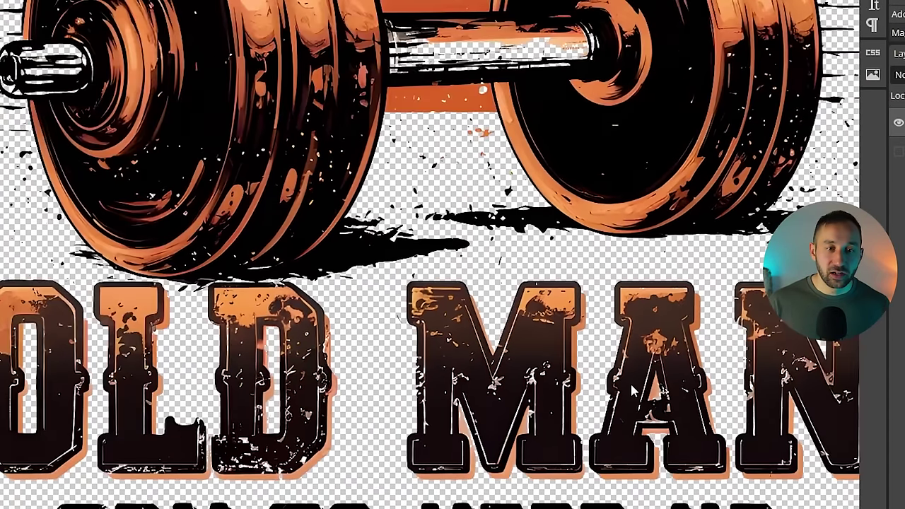
left_click_drag(728, 269, 732, 164)
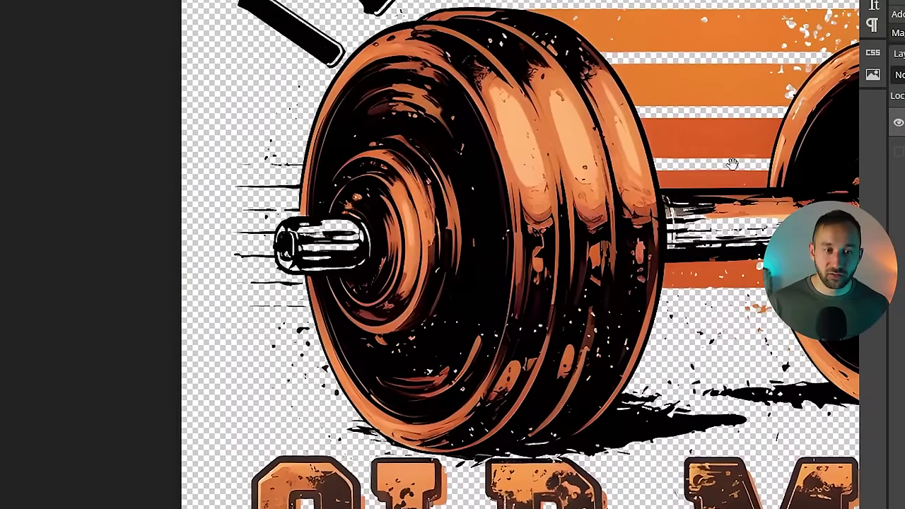
scroll(316, 83, "up", 3)
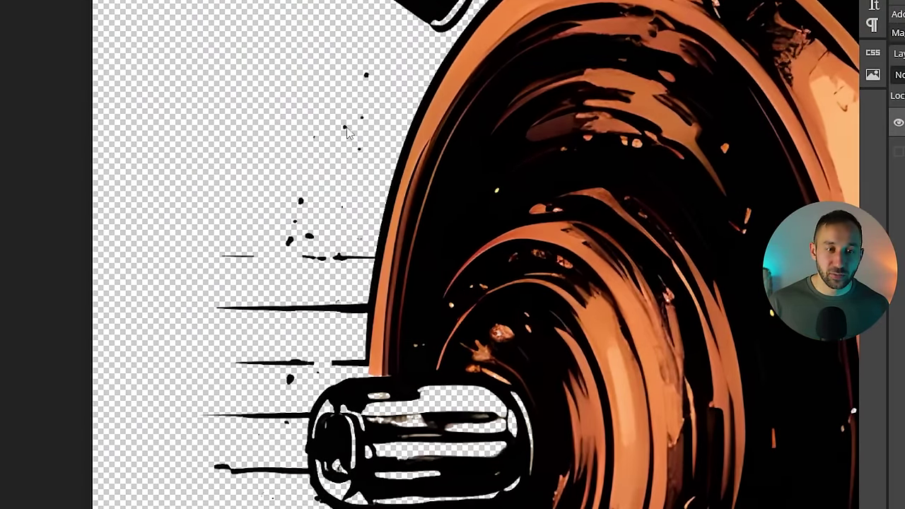
scroll(353, 131, "down", 6)
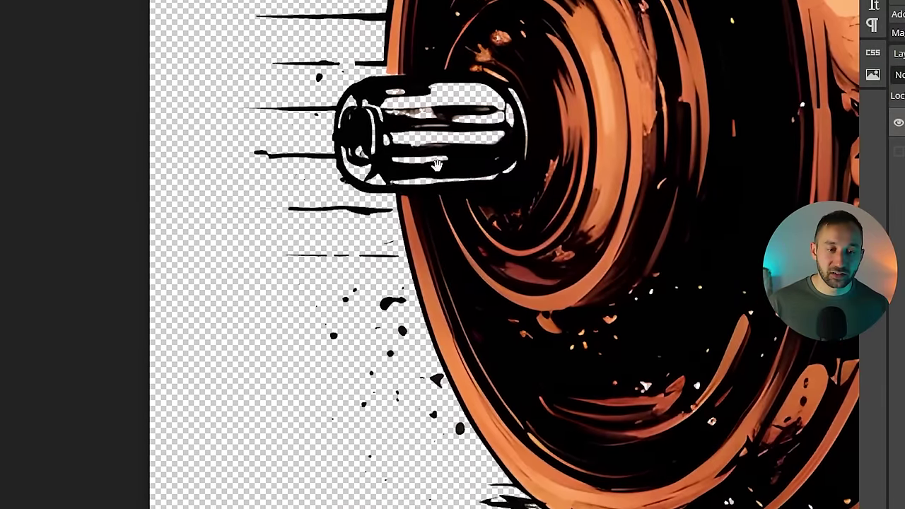
scroll(398, 95, "down", 3)
scroll(403, 134, "up", 2)
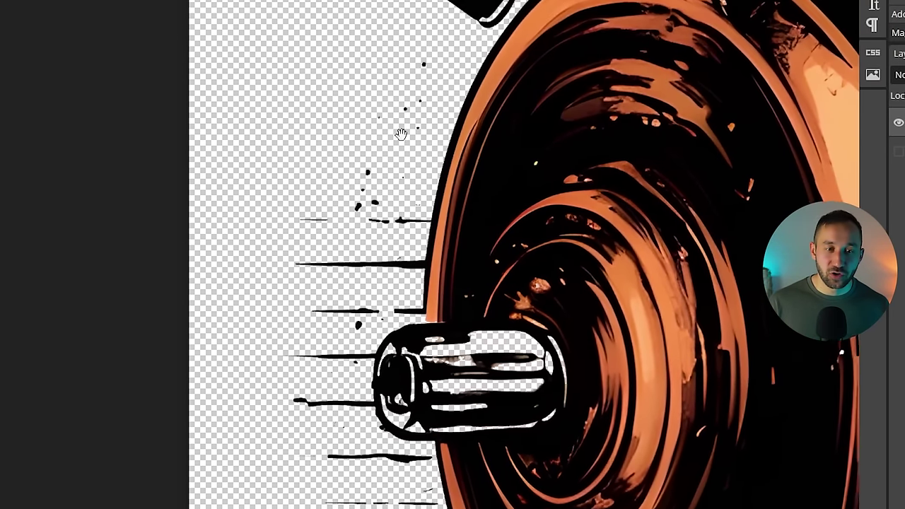
scroll(519, 35, "down", 3)
scroll(367, 145, "up", 4)
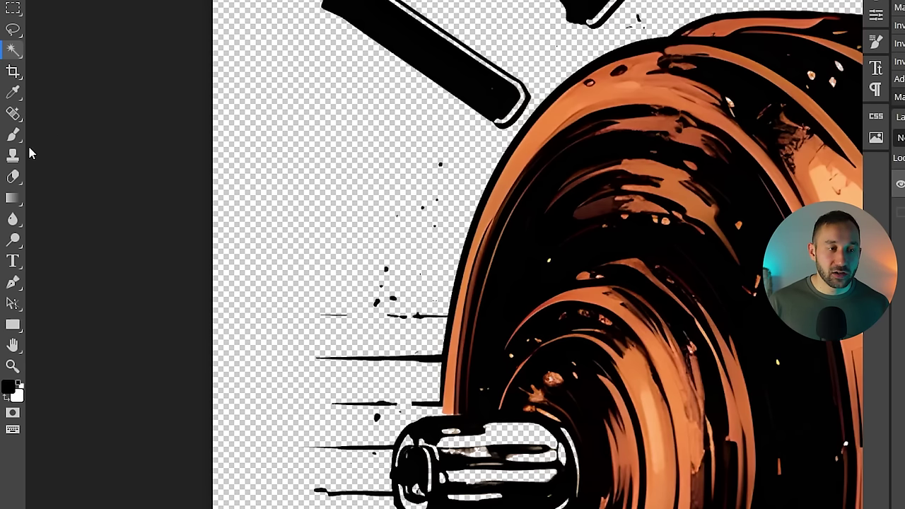
- With an enlarged black brush, paint on the mask to hide the specks and the uppermost speed line beside the left weight
left_click(15, 136)
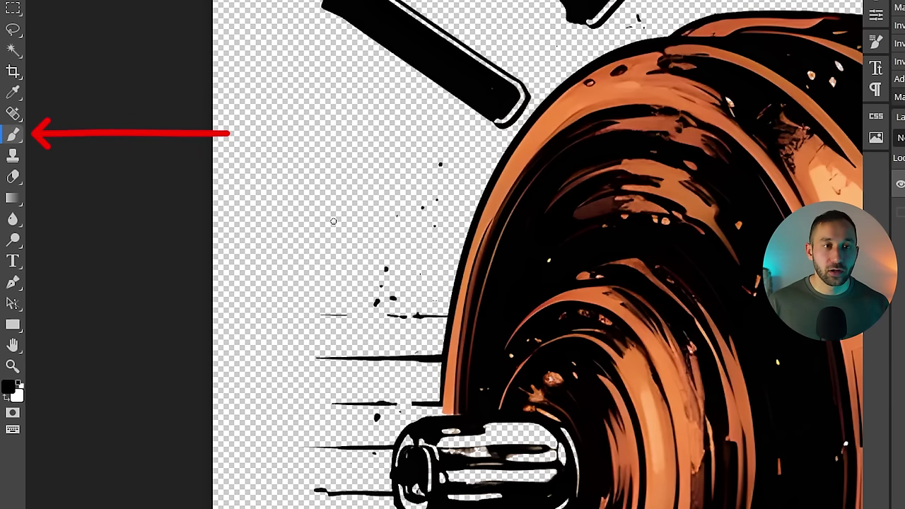
key("bracketright")
key("bracketright")
key("bracketright")
key("bracketright")
key("bracketright")
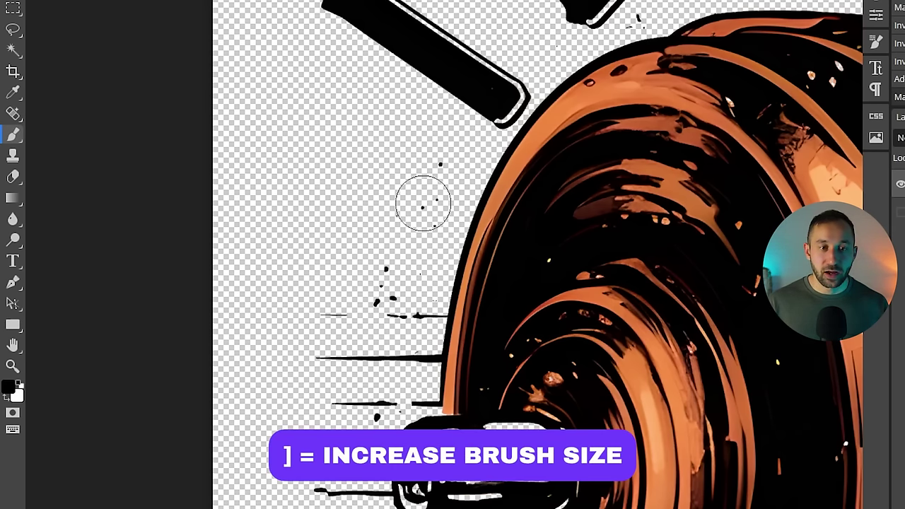
mouse_move(403, 241)
left_mouse_down()
mouse_move(382, 297)
mouse_move(415, 270)
left_mouse_up()
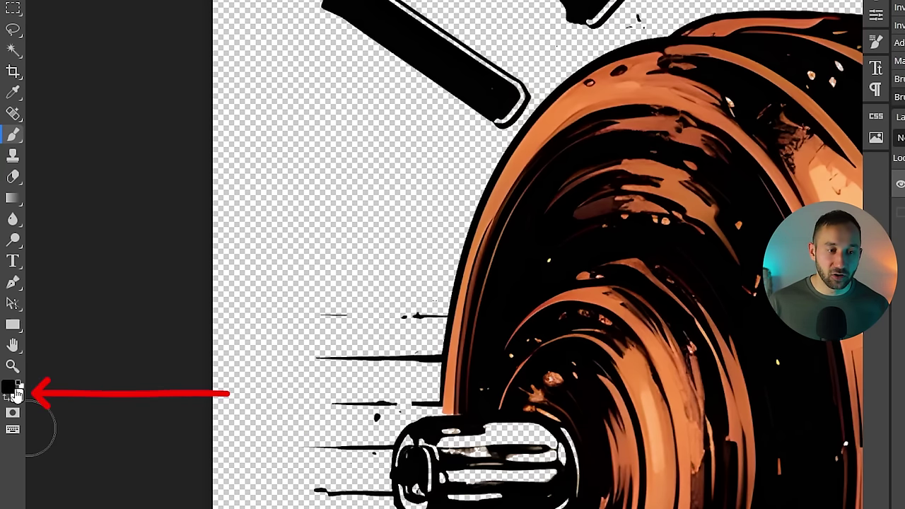
mouse_move(294, 311)
left_mouse_down()
mouse_move(413, 309)
mouse_move(398, 287)
left_mouse_up()
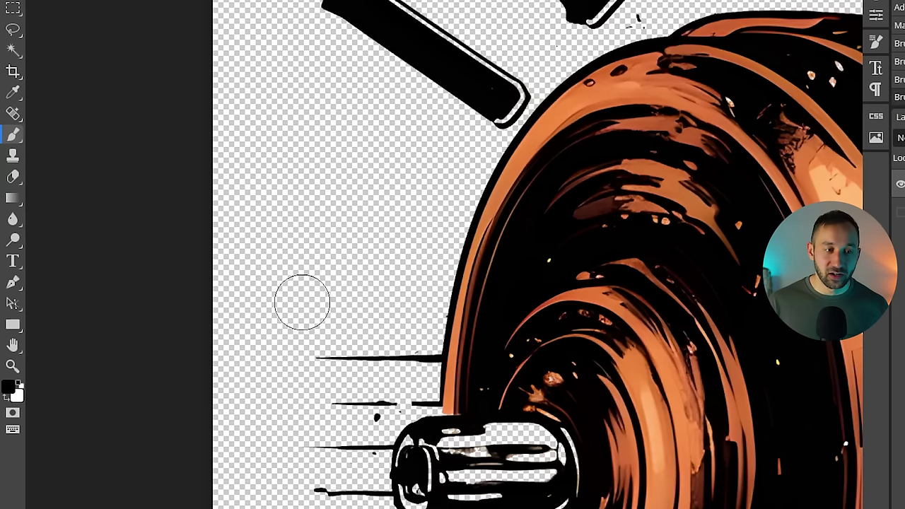
- Paint white on the mask beside the left weight to restore the background there, and paint it back out with black
key("x")
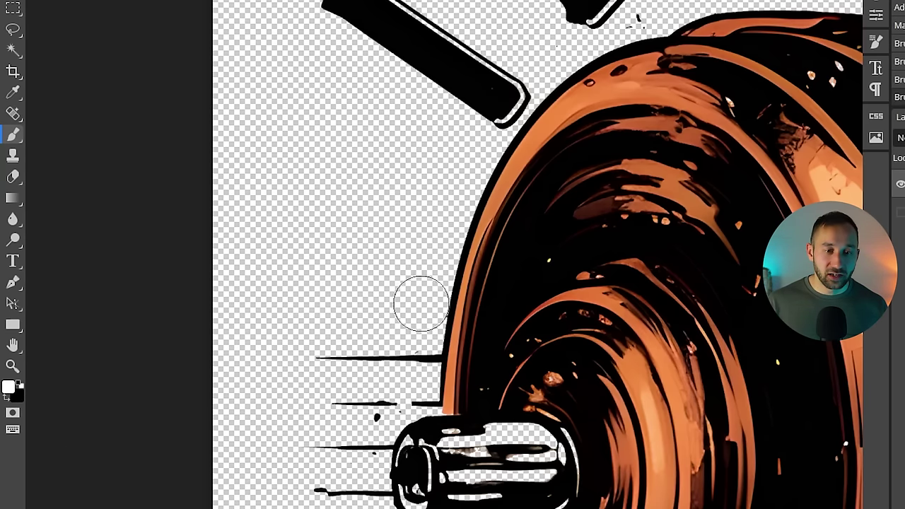
mouse_move(418, 302)
left_mouse_down()
mouse_move(385, 301)
mouse_move(282, 263)
mouse_move(360, 259)
mouse_move(427, 285)
mouse_move(418, 288)
mouse_move(331, 191)
mouse_move(292, 181)
left_mouse_up()
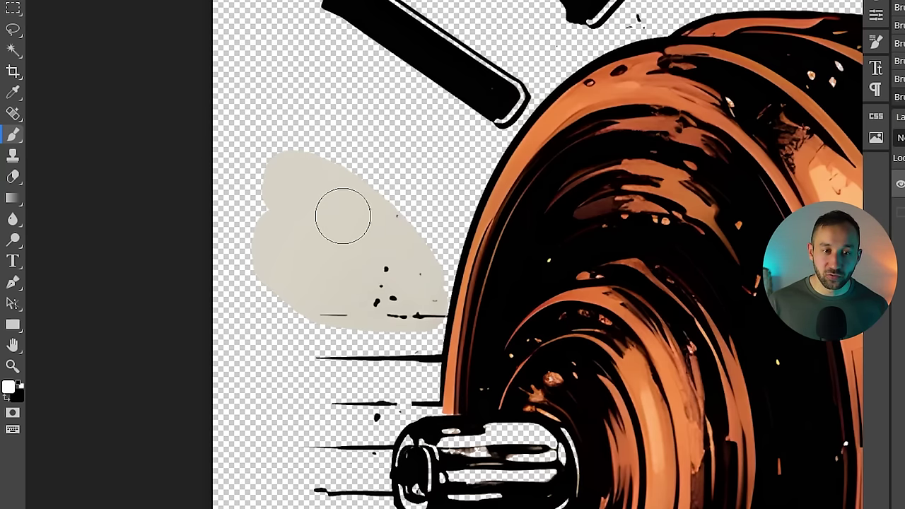
scroll(352, 224, "down", 1)
scroll(366, 236, "down", 1)
scroll(368, 236, "up", 3)
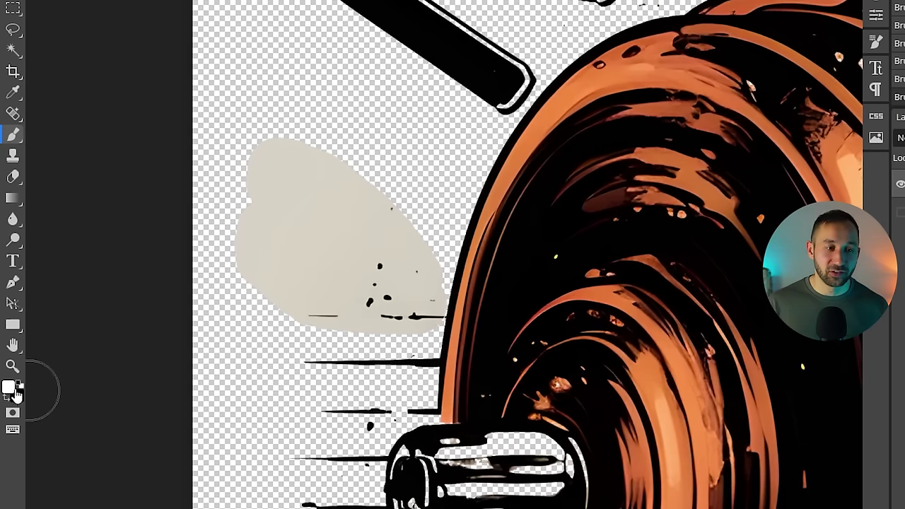
left_click(8, 399)
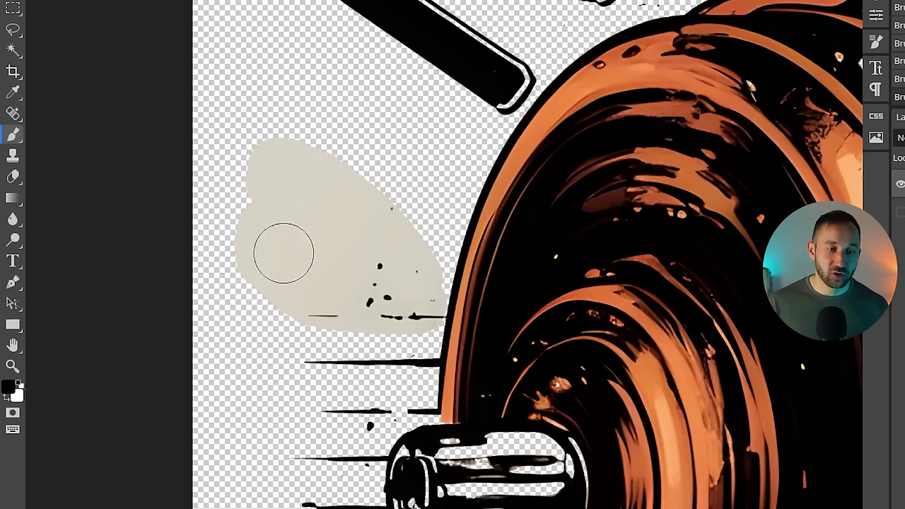
mouse_move(285, 131)
left_mouse_down()
mouse_move(215, 283)
mouse_move(281, 234)
mouse_move(350, 307)
mouse_move(396, 312)
mouse_move(413, 303)
mouse_move(388, 210)
mouse_move(352, 281)
left_mouse_up()
- Inspect the area between the two weights for leftover specks and review the whole design on the transparent canvas
scroll(384, 278, "down", 3)
scroll(356, 156, "up", 3)
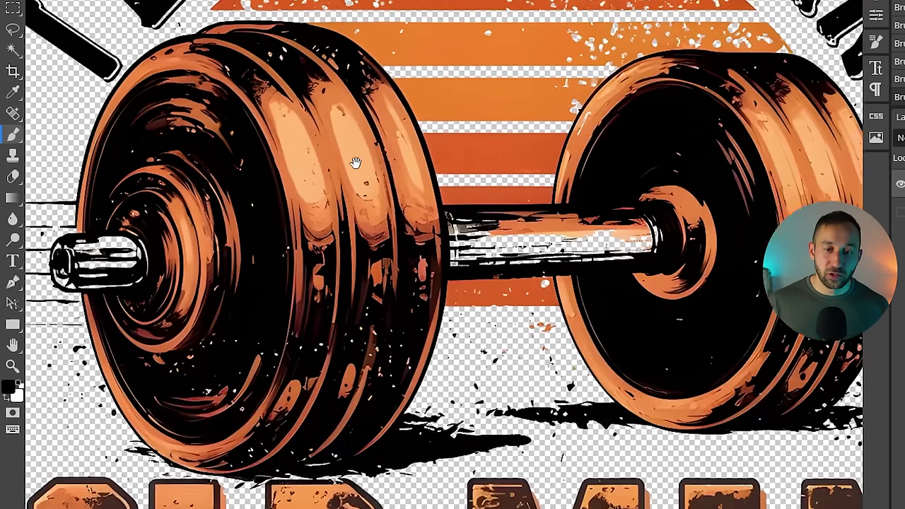
scroll(293, 162, "up", 2)
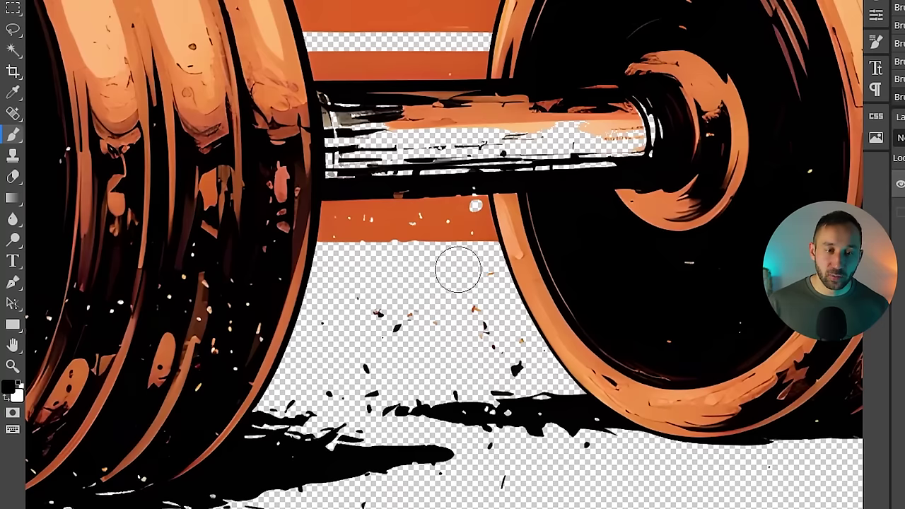
scroll(354, 318, "down", 4)
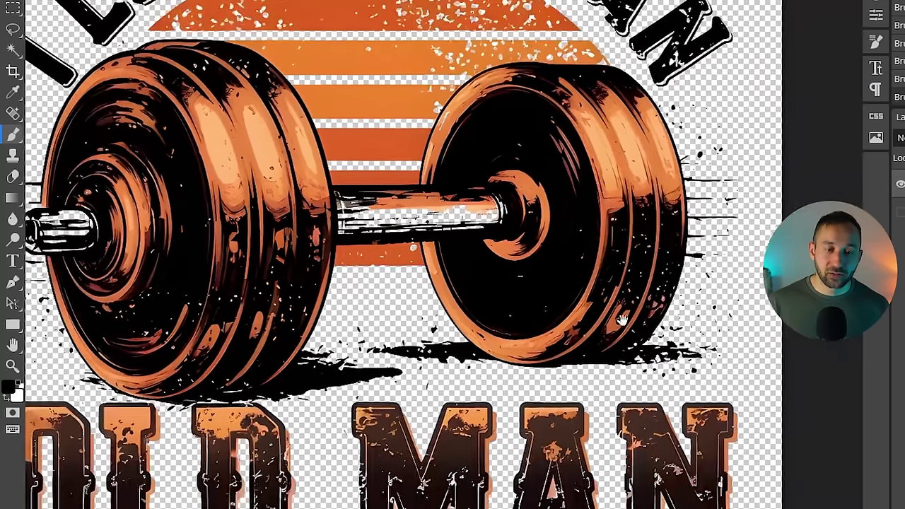
left_click_drag(662, 378, 509, 396)
scroll(565, 241, "down", 4)
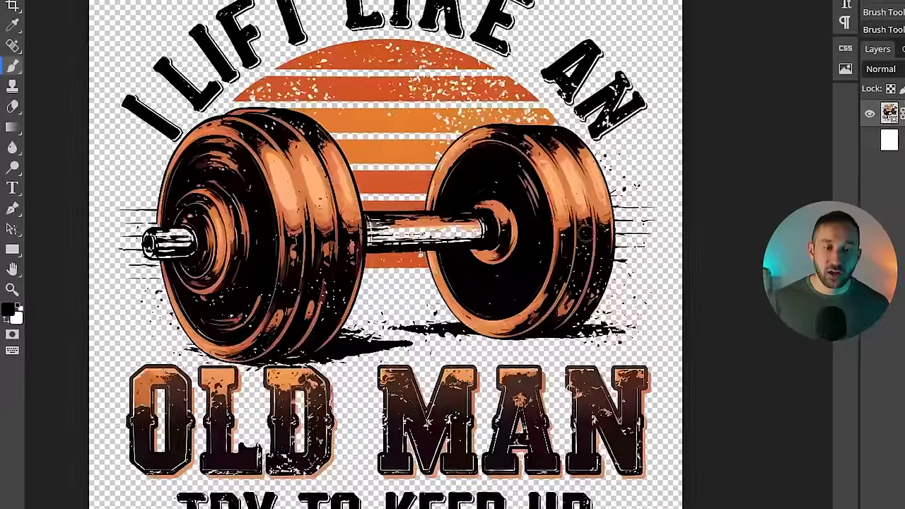
scroll(585, 233, "down", 2)
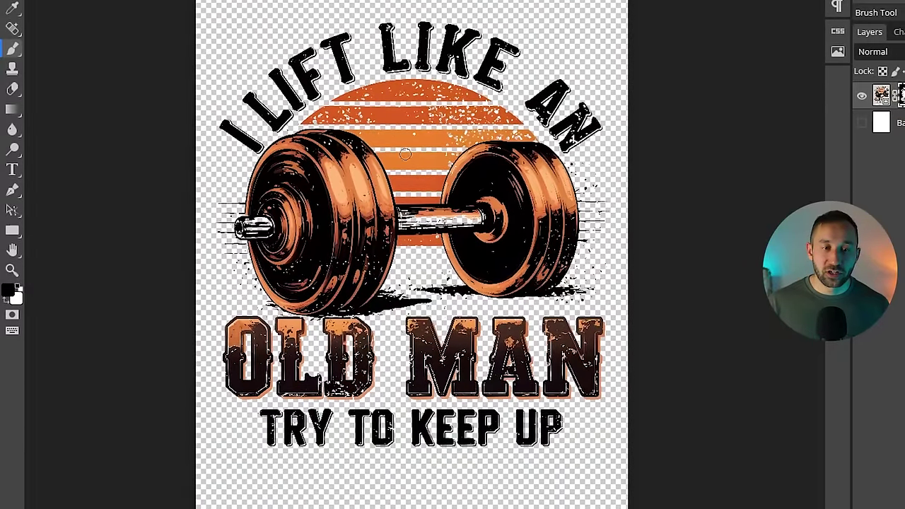
key("ctrl+t")
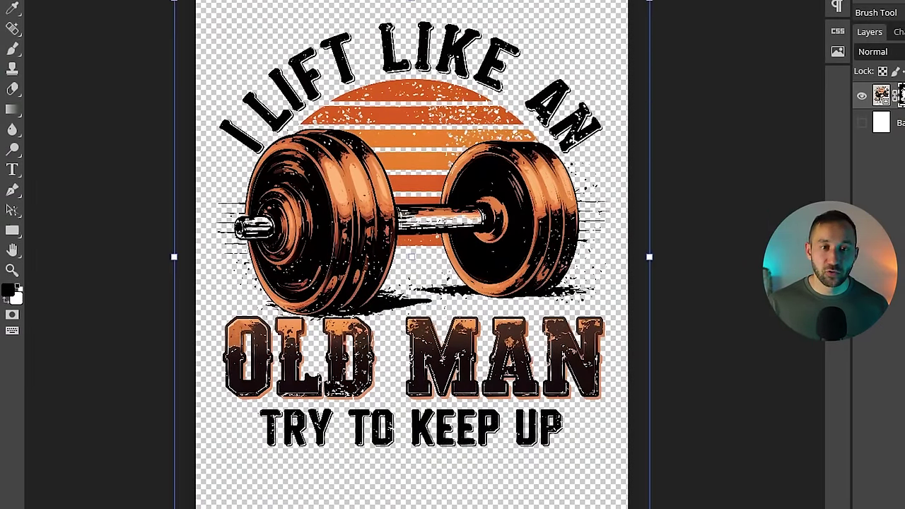
key("Escape")
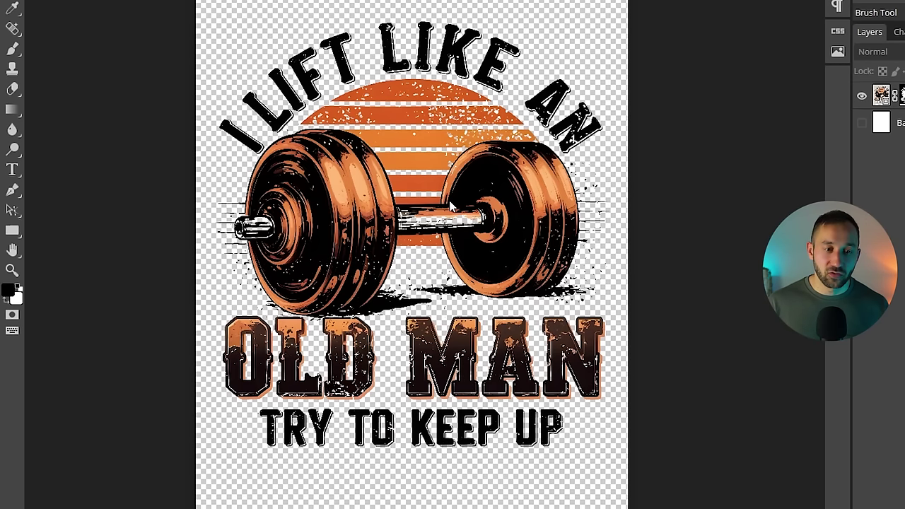
key("ctrl+t")
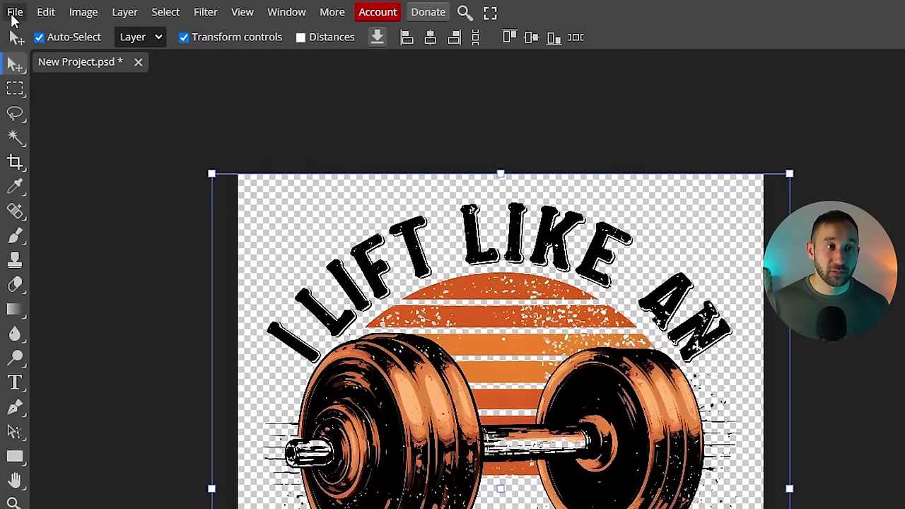
- Export the artwork as a 4500 × 5400 px PNG with a file name ending in "like an Old Man"
left_click(14, 13)
mouse_move(93, 244)
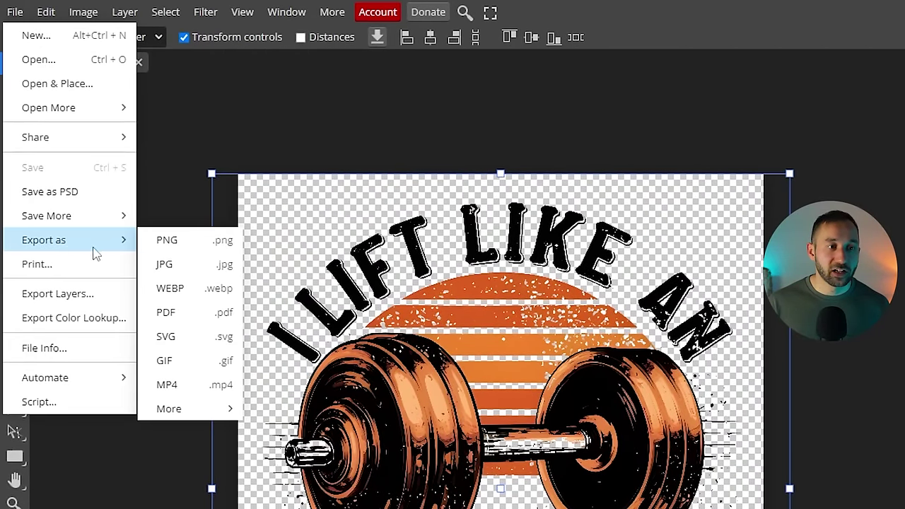
left_click(194, 242)
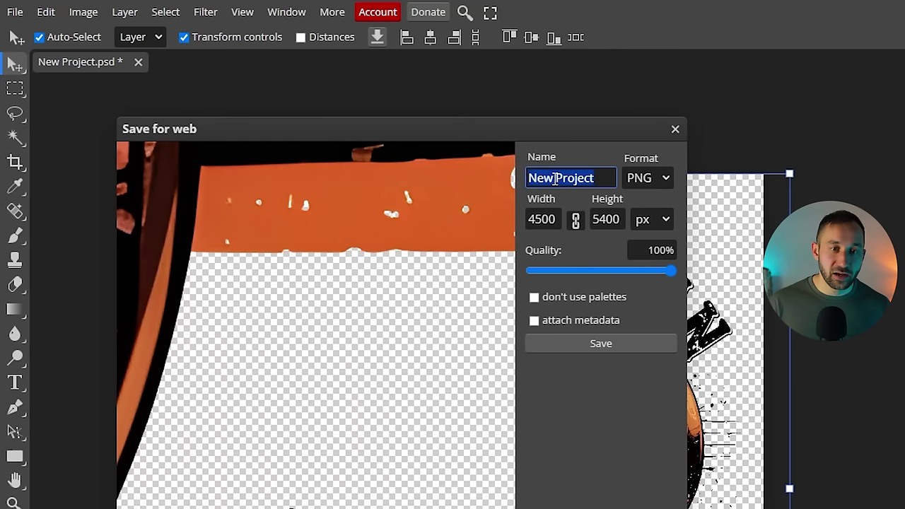
key("ctrl+v")
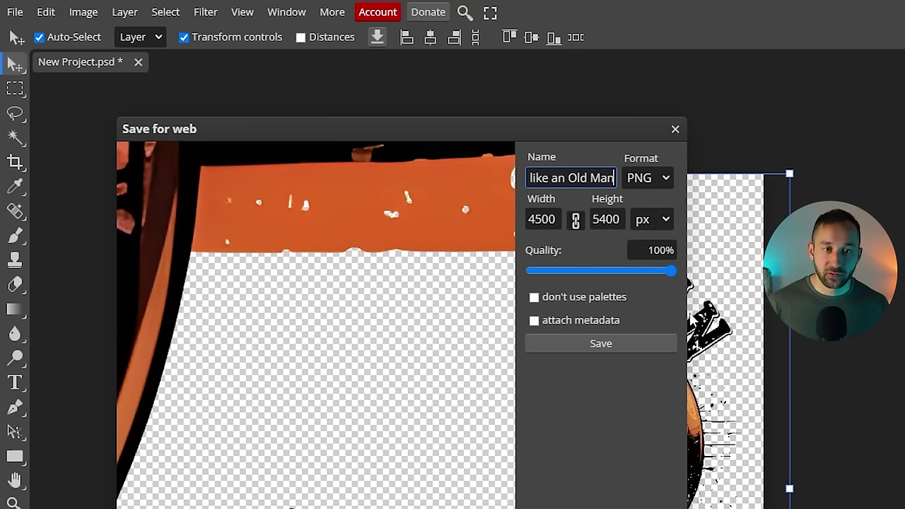
left_click(610, 344)
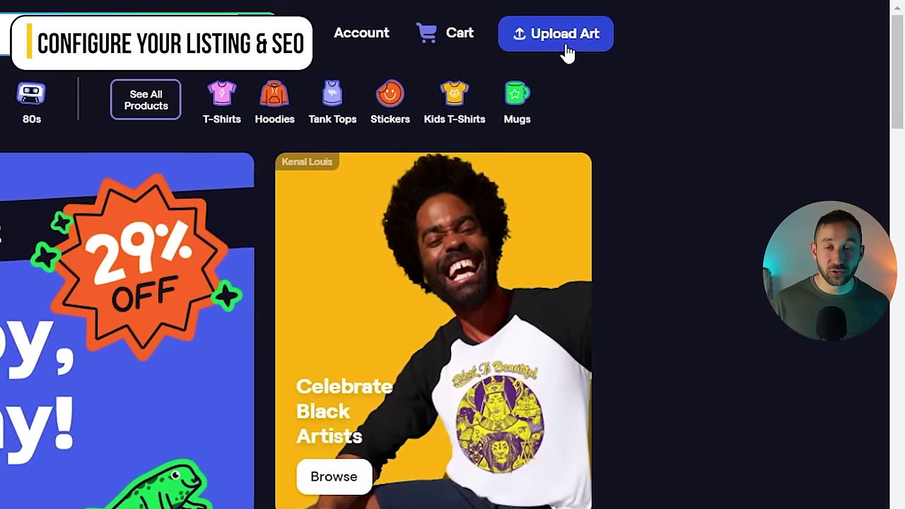
- Switch to TeePublic and upload the "I Lift Like an Old Man" PNG as a single-file upload
left_click(555, 43)
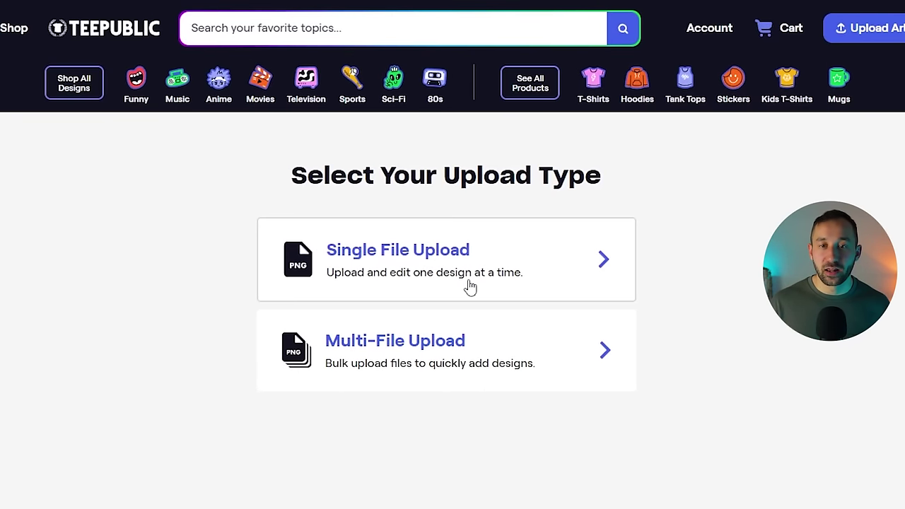
left_click(468, 286)
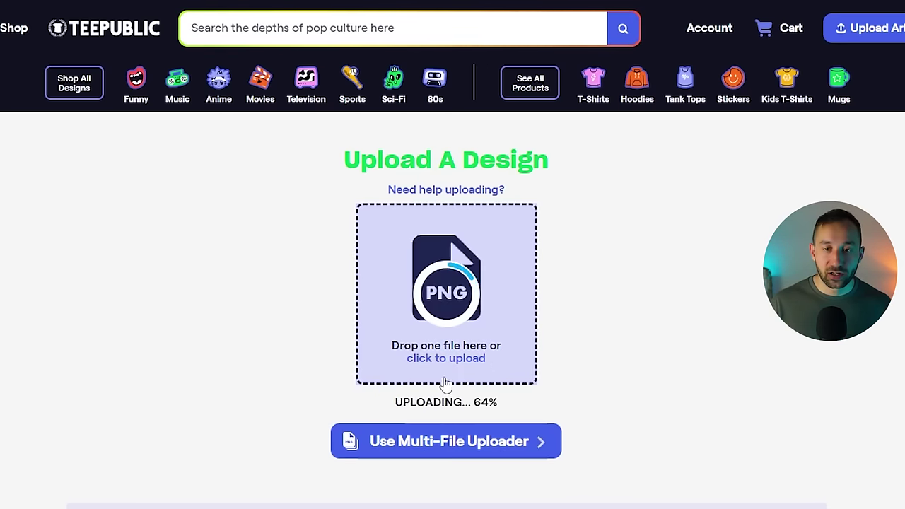
- Examine the upload form's file requirements, artwork preview, and title, description and tag fields
scroll(558, 390, "down", 2)
scroll(529, 297, "down", 2)
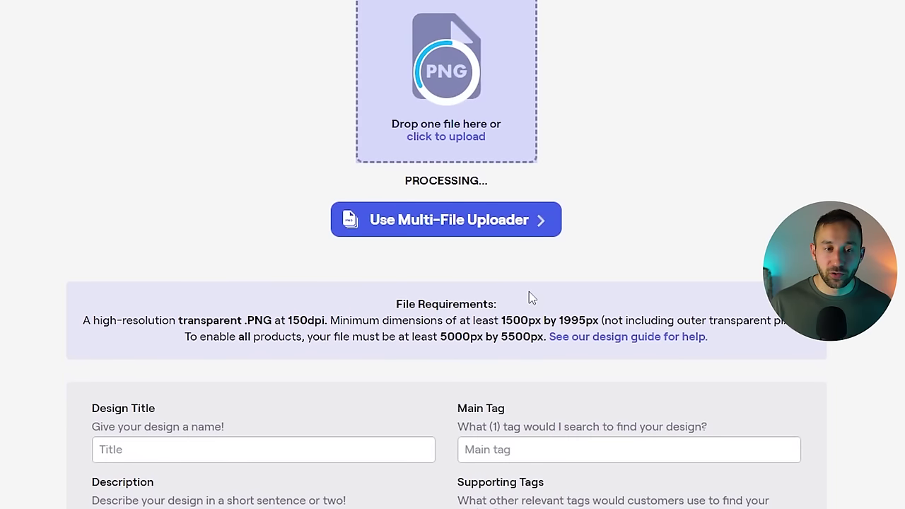
scroll(223, 382, "down", 1)
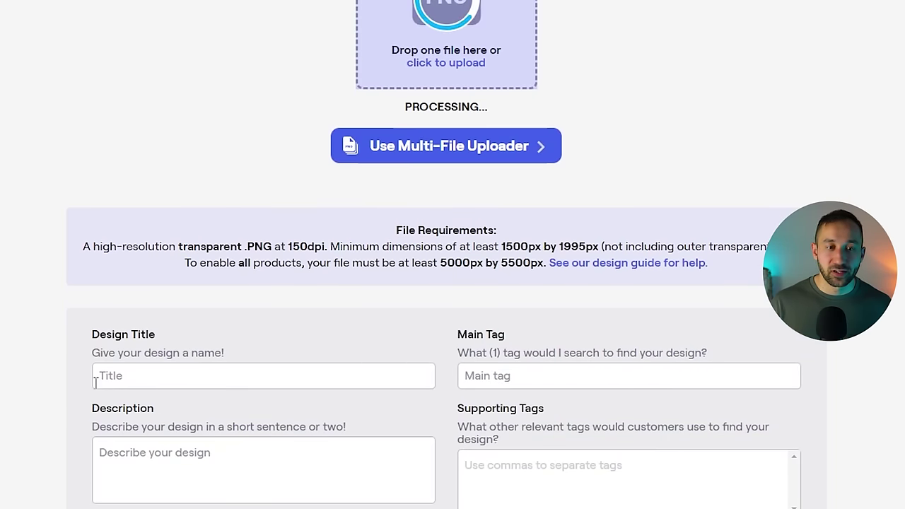
scroll(239, 382, "down", 1)
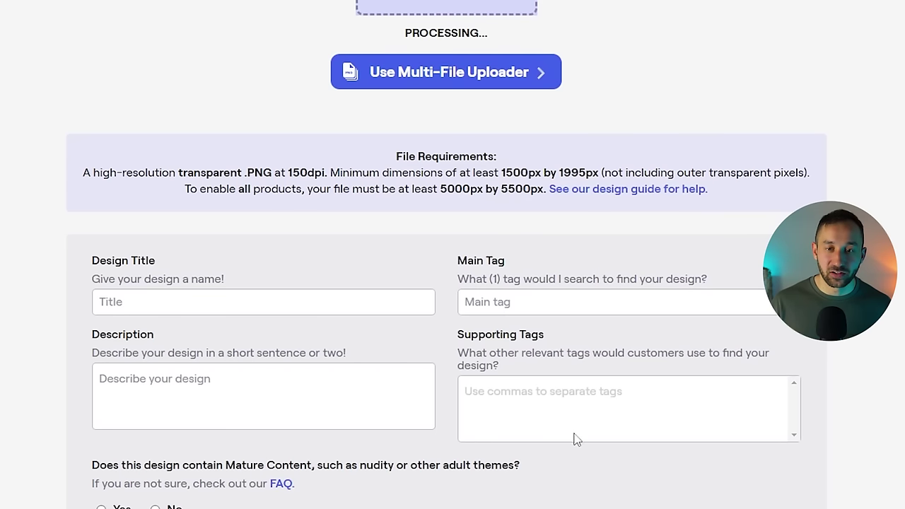
scroll(574, 440, "up", 1)
scroll(574, 439, "up", 1)
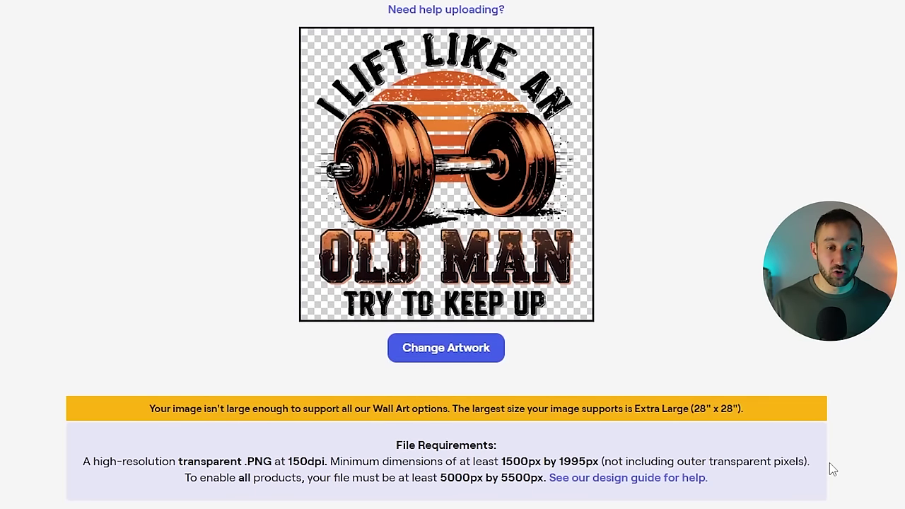
scroll(831, 465, "down", 1)
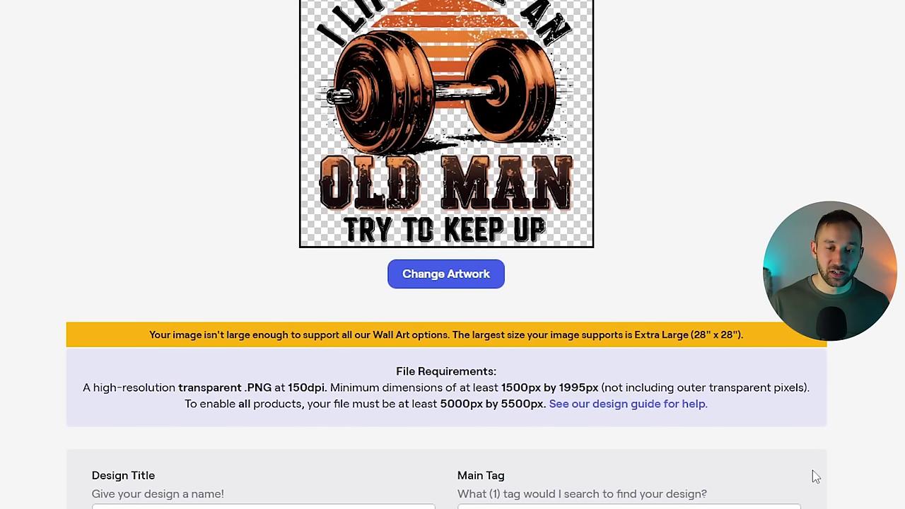
scroll(826, 468, "down", 1)
scroll(829, 468, "down", 1)
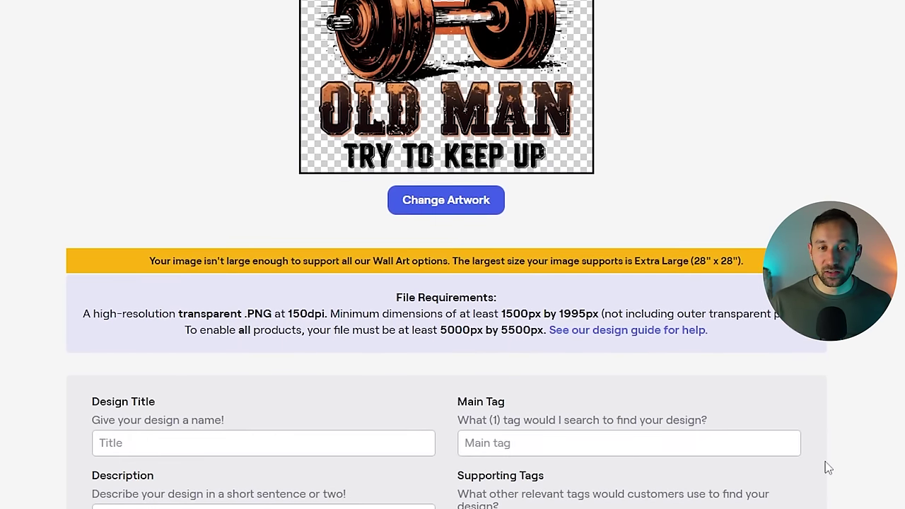
- Switch to the Merch Titans RedBubble Tag Generator, generate tags for "bodybuilder" and look through the list
left_click(278, 304)
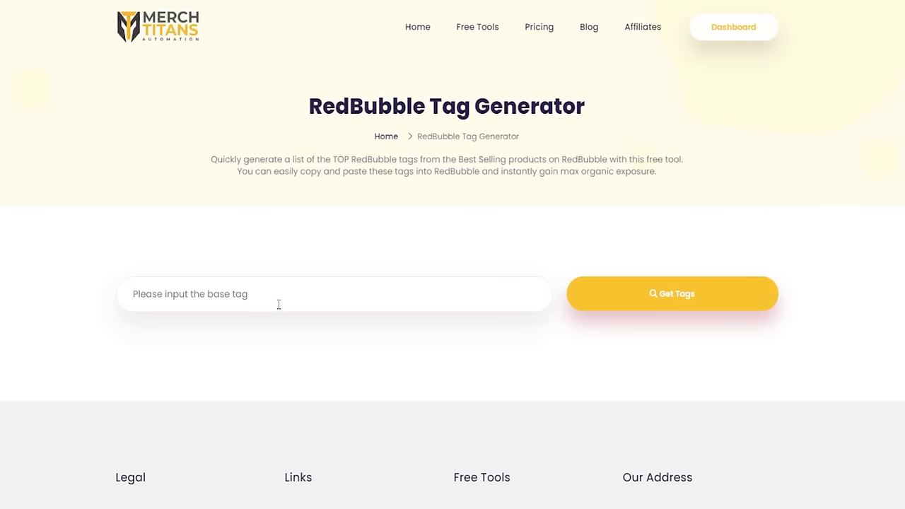
type("bodybuilder")
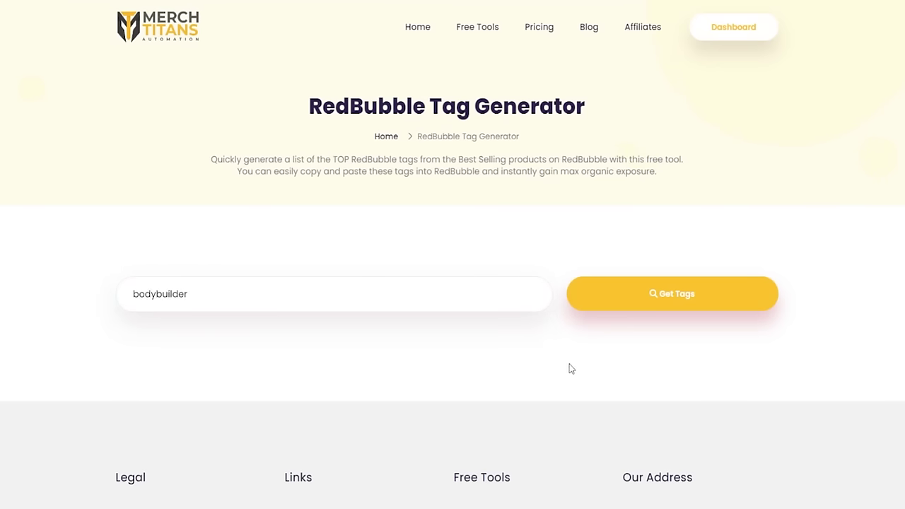
left_click(684, 305)
scroll(685, 305, "down", 1)
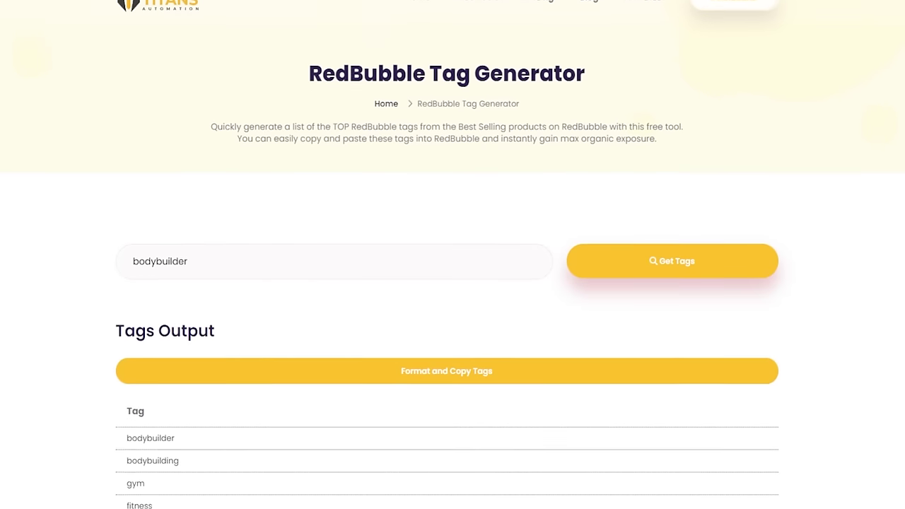
scroll(452, 283, "down", 4)
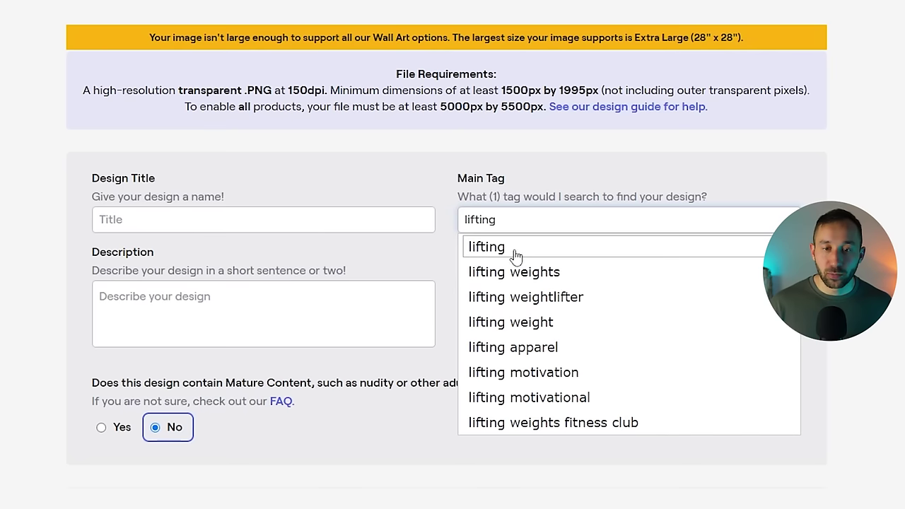
- On the TeePublic listing, set the main tag to "lifting" and add "gym" as a supporting tag
left_click(517, 249)
left_click(525, 311)
type("gym")
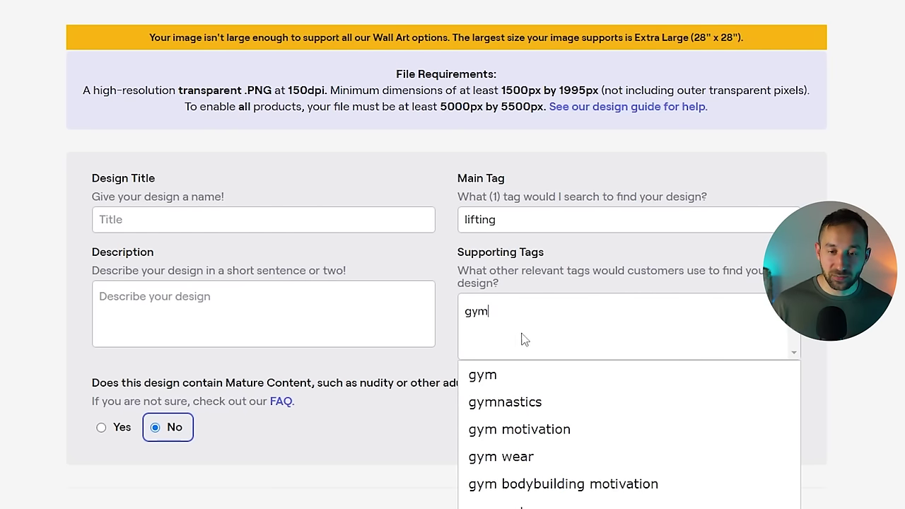
scroll(524, 340, "down", 1)
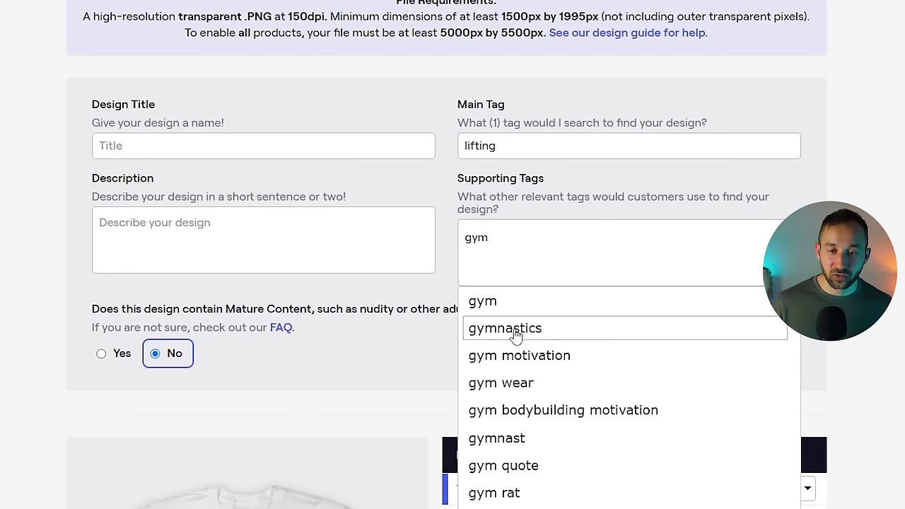
left_click(558, 307)
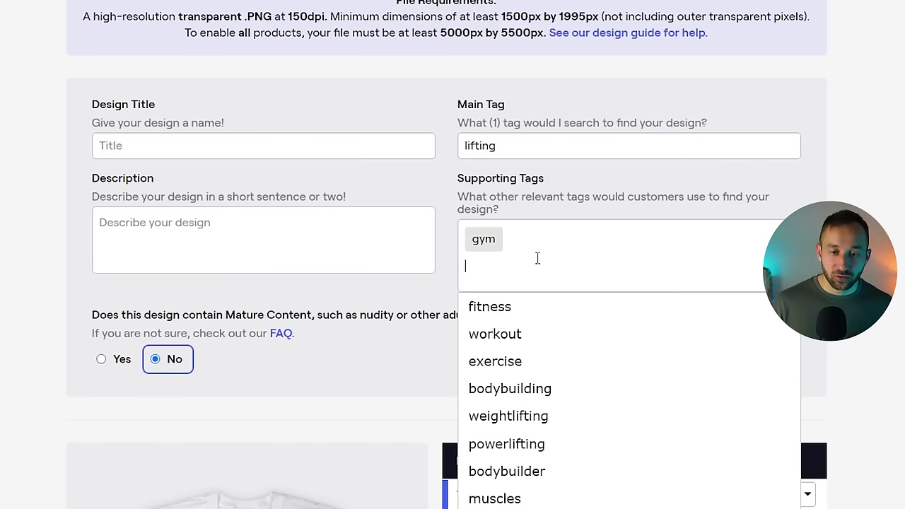
- Look up "bodybuilding" among the supporting tag suggestions and add "bodybuilding gift"
type("body")
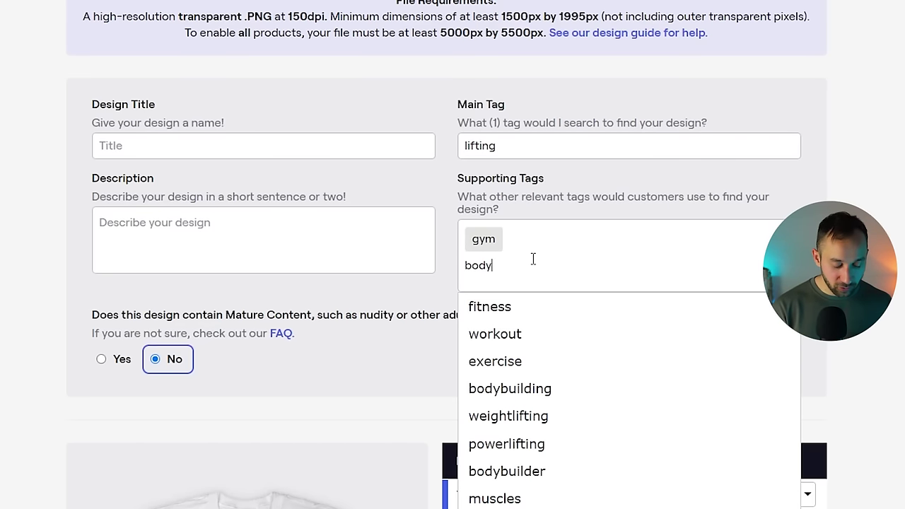
type("building")
scroll(565, 325, "down", 1)
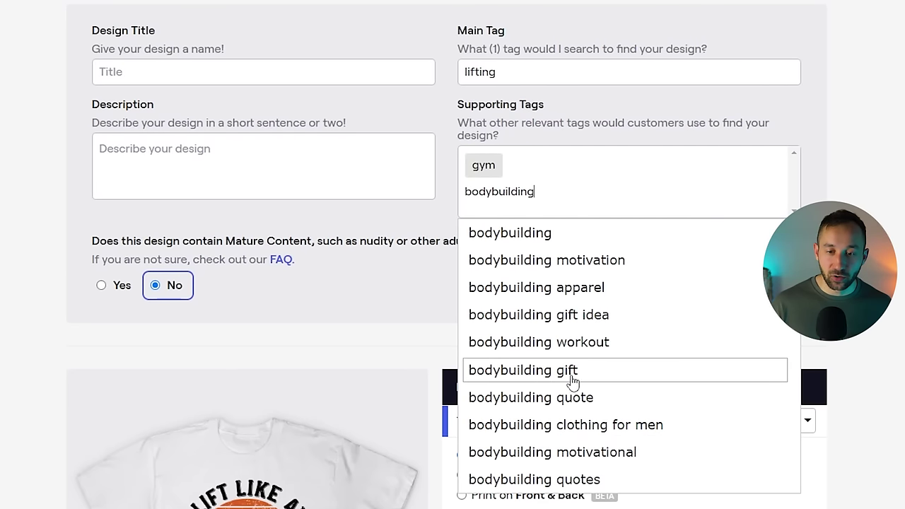
left_click(573, 371)
- Add the suggested supporting tags "fitness", "workout", "weightlifting" and "powerlifting"
left_click(606, 200)
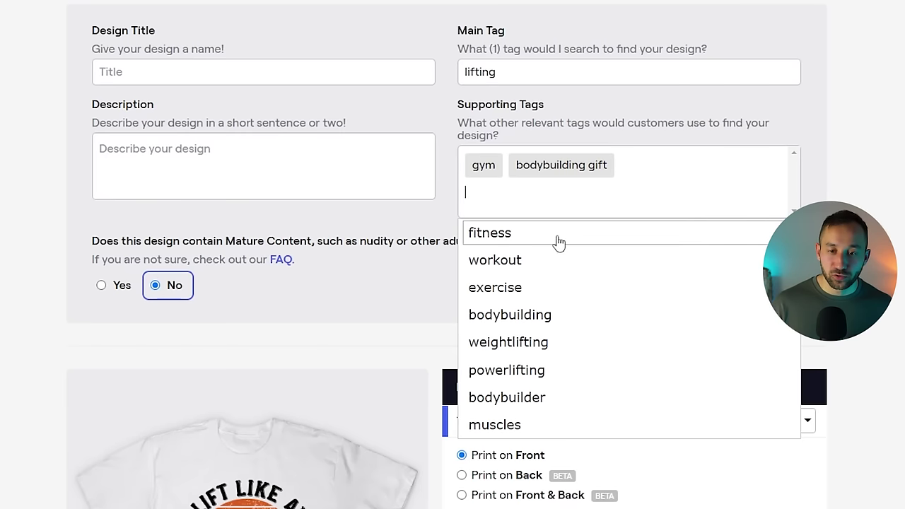
left_click(525, 247)
left_click(629, 201)
left_click(525, 241)
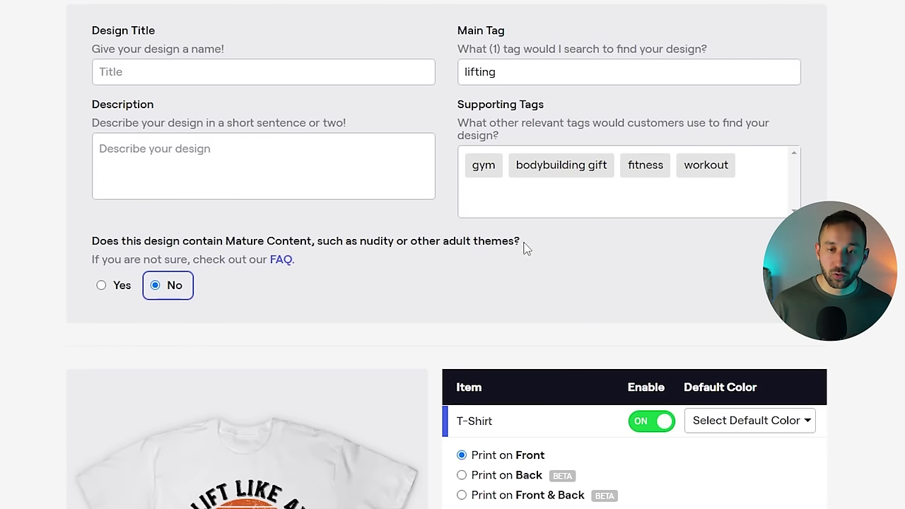
left_click(607, 210)
left_click(507, 297)
left_click(563, 225)
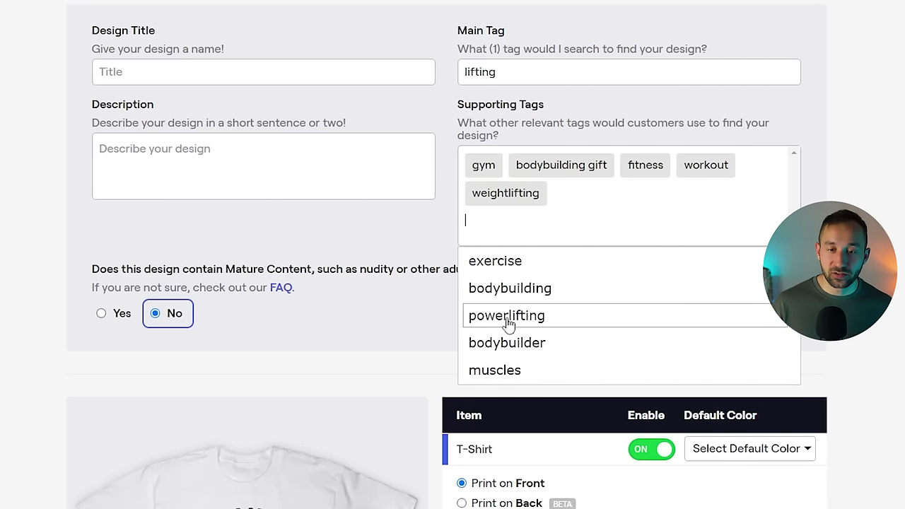
left_click(532, 316)
- Add "old man" and "retirement" to the listing's supporting tags
scroll(602, 277, "up", 5)
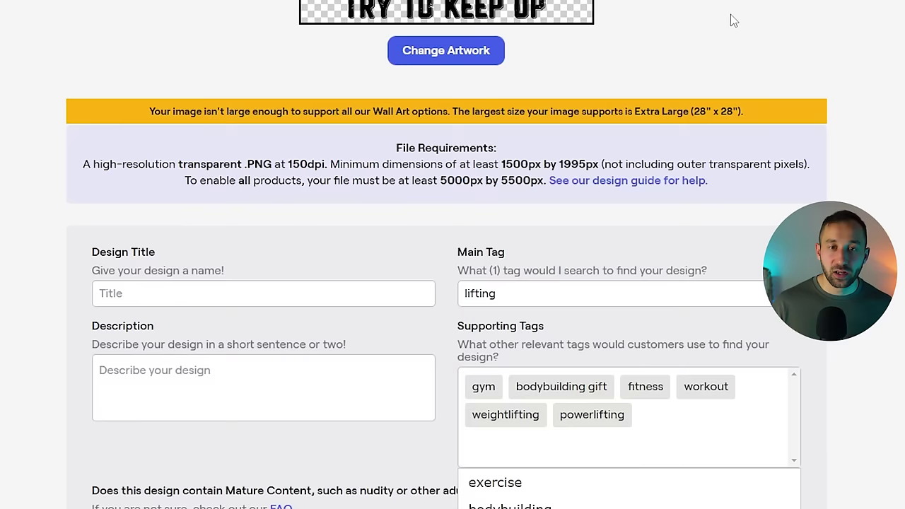
scroll(782, 178, "down", 5)
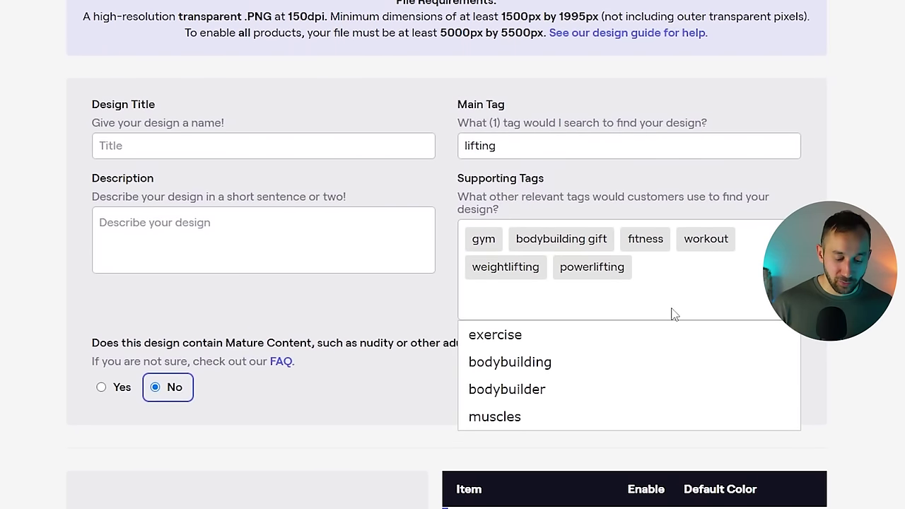
type("old man")
key("Return")
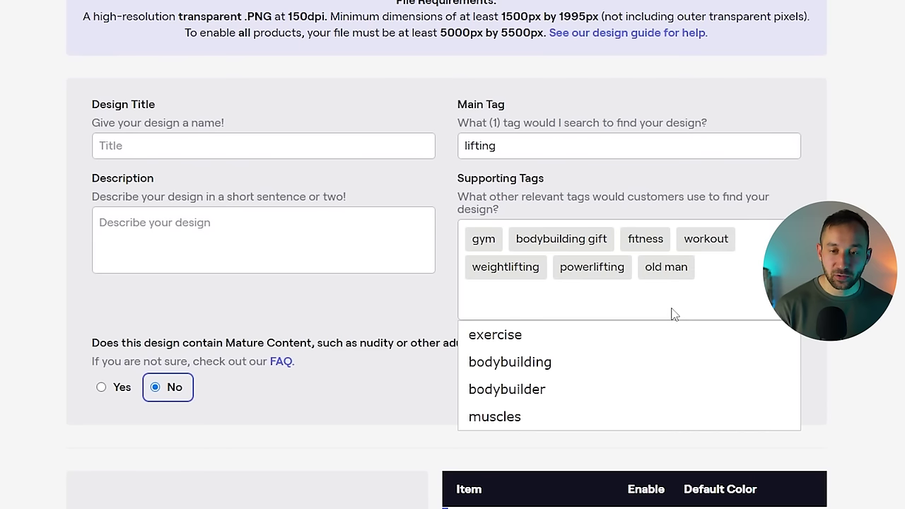
key("Return")
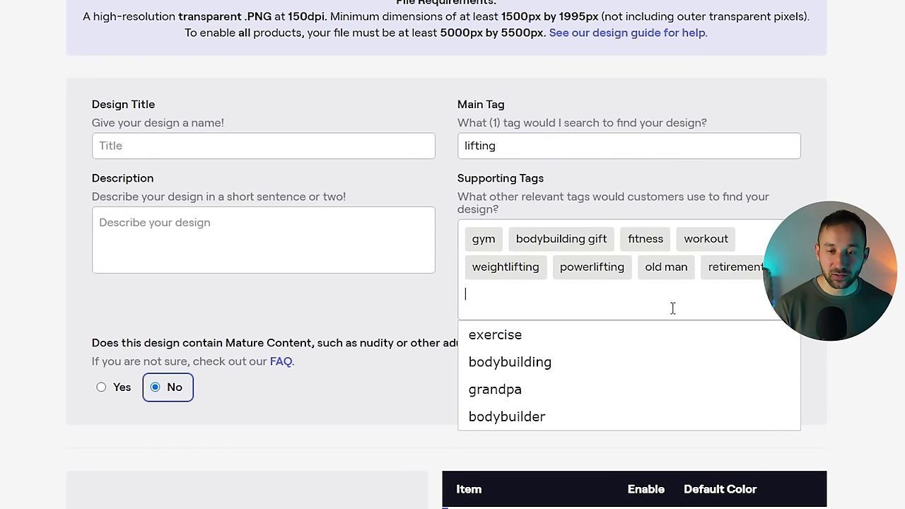
- Add the suggested supporting tags "bodybuilding" and "retired"
key("Down")
key("Down")
key("Down")
key("Return")
left_click(631, 321)
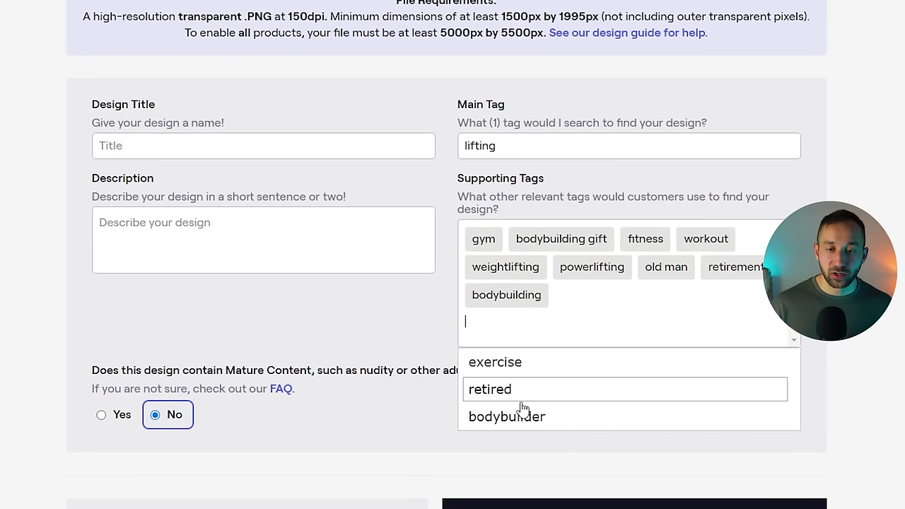
left_click(522, 405)
- Review the listing's design title, description and supporting tags
scroll(771, 345, "up", 2)
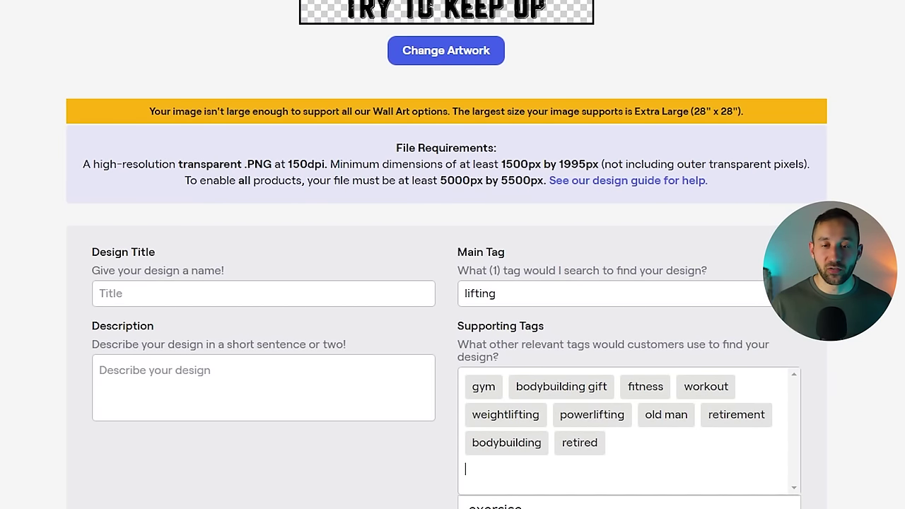
scroll(469, 353, "down", 1)
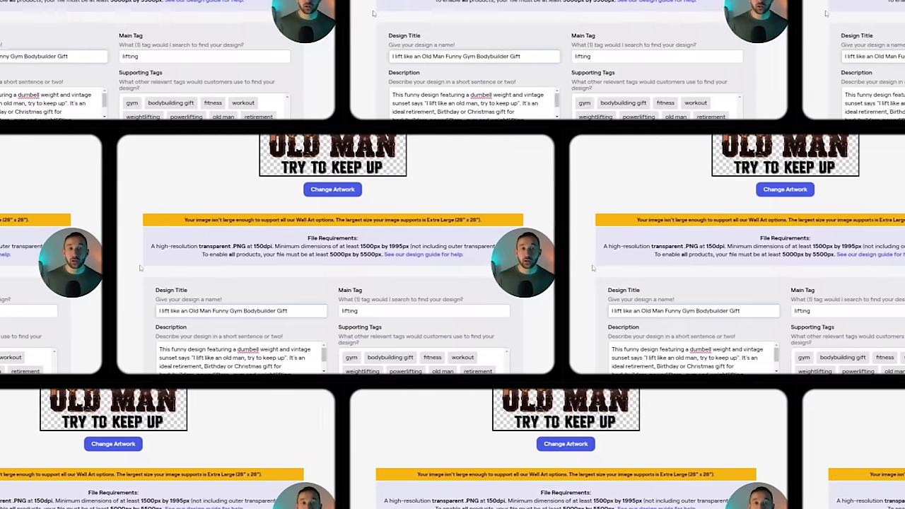
scroll(67, 291, "down", 1)
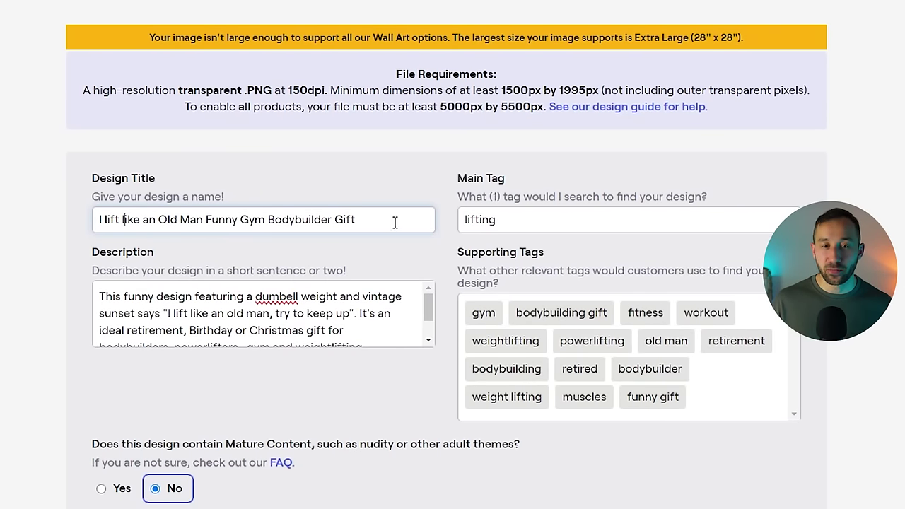
- Proofread the listing description and remove the stray space before the comma after "powerlifters"
left_click(397, 318)
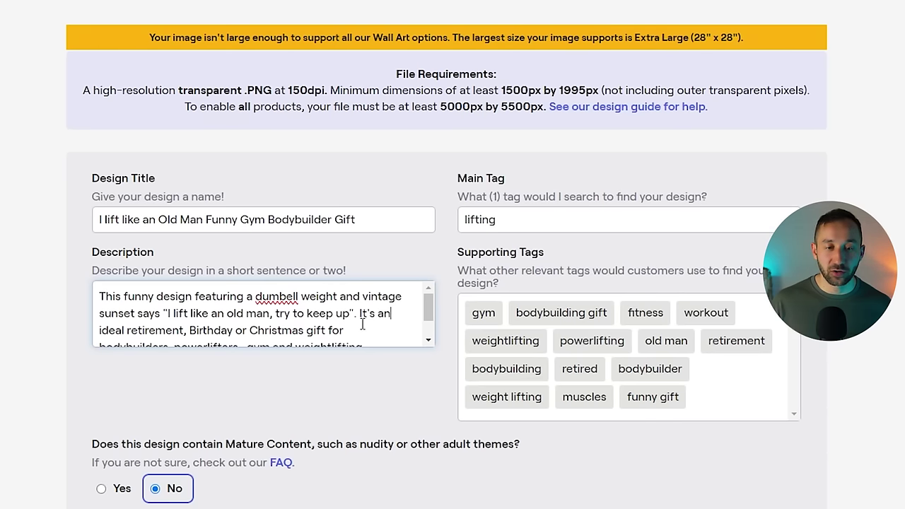
scroll(308, 315, "up", 3)
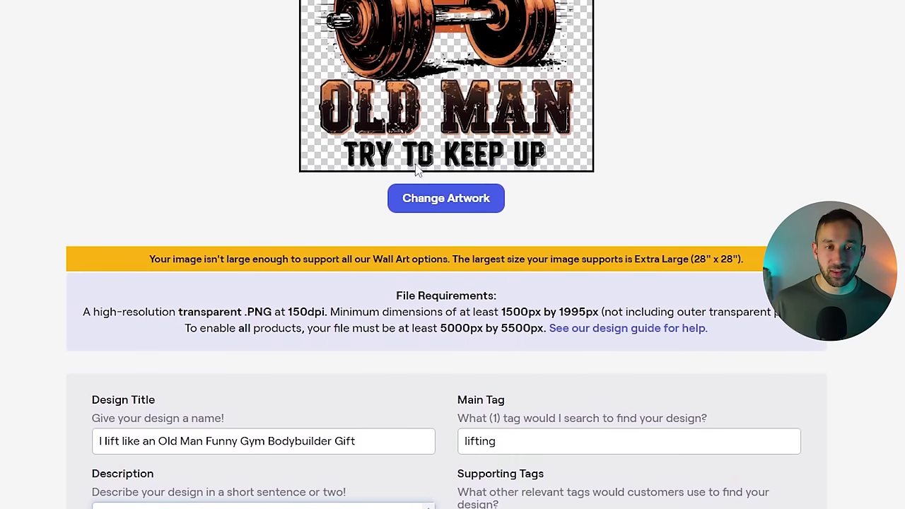
scroll(336, 275, "down", 3)
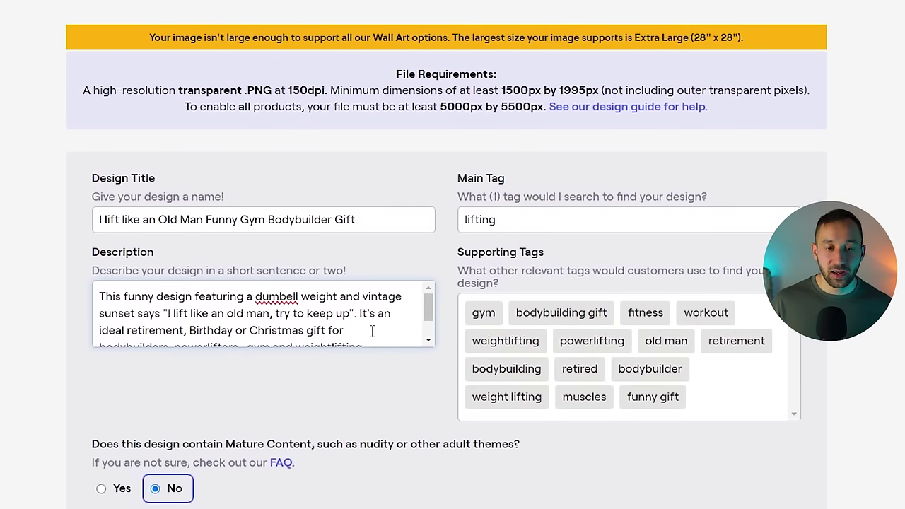
scroll(371, 330, "down", 2)
scroll(360, 324, "up", 2)
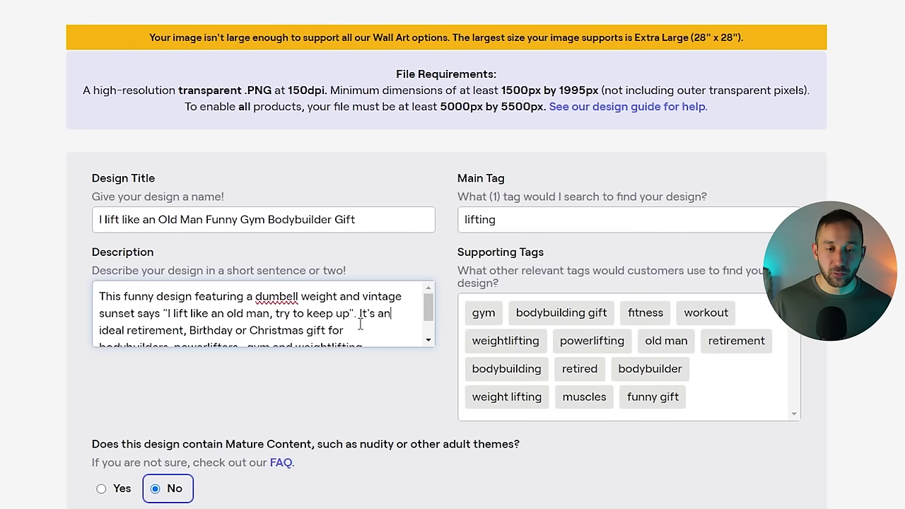
scroll(319, 311, "down", 2)
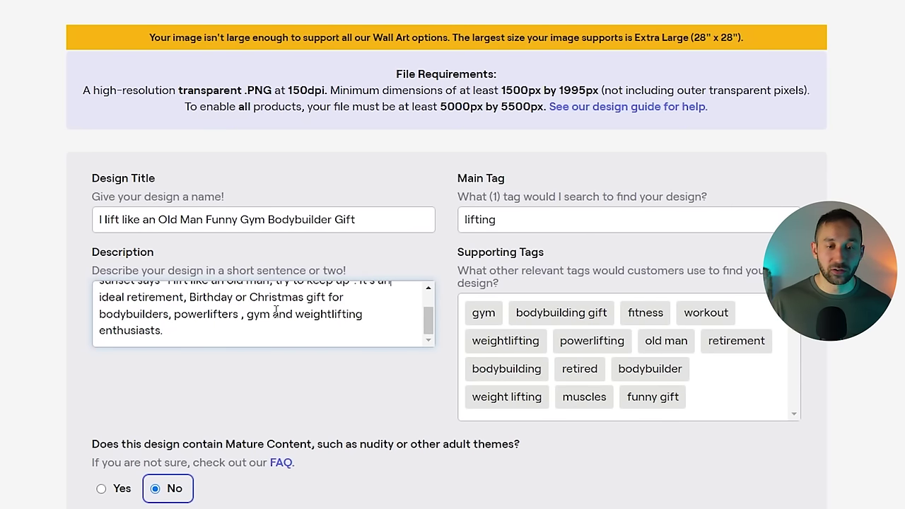
key("Delete")
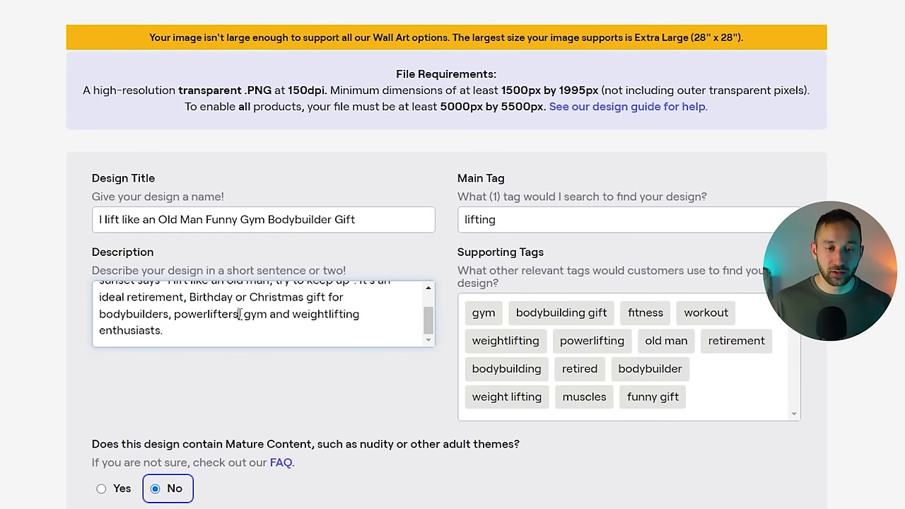
scroll(187, 324, "up", 2)
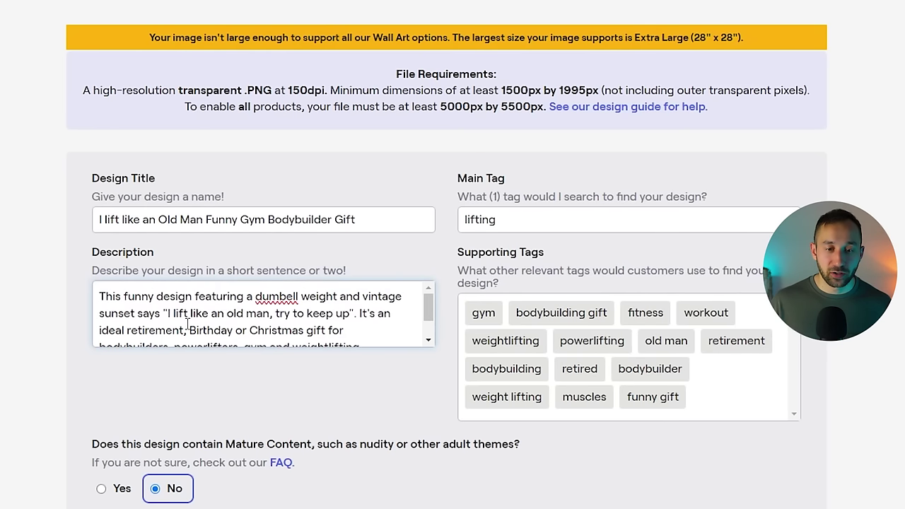
scroll(191, 328, "down", 2)
scroll(203, 338, "up", 2)
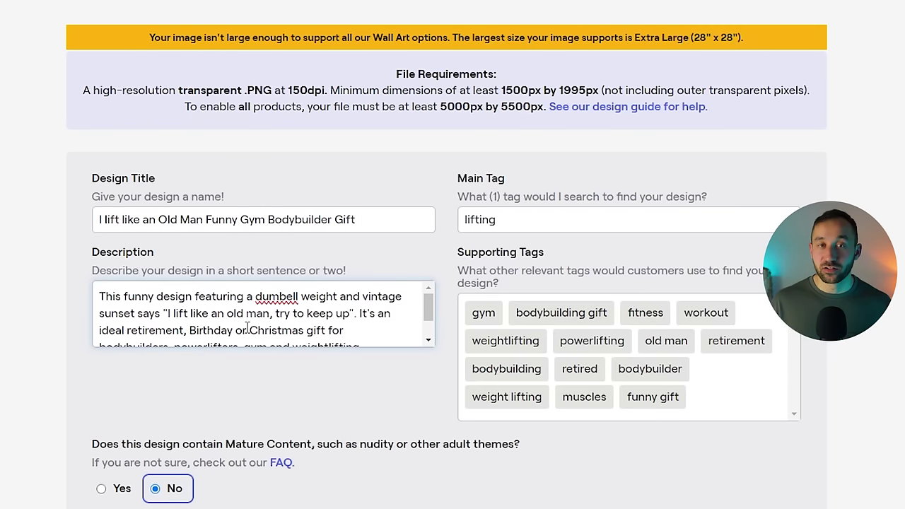
- Set the T-shirt's default color to Heather
scroll(247, 327, "down", 3)
scroll(362, 399, "down", 5)
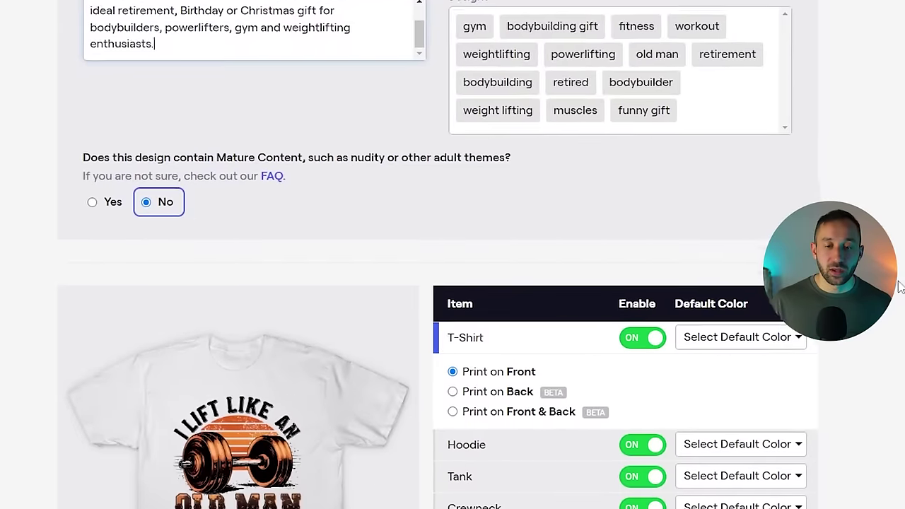
scroll(900, 287, "down", 4)
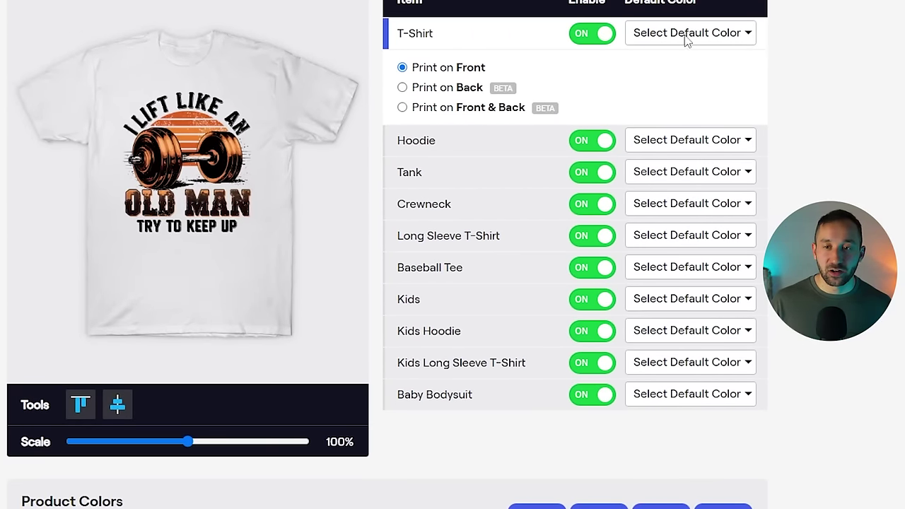
left_click(688, 36)
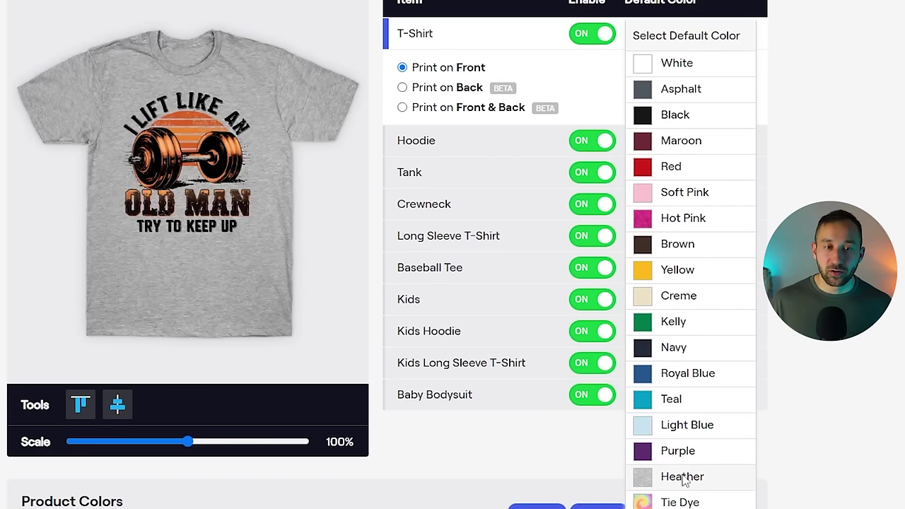
left_click(709, 478)
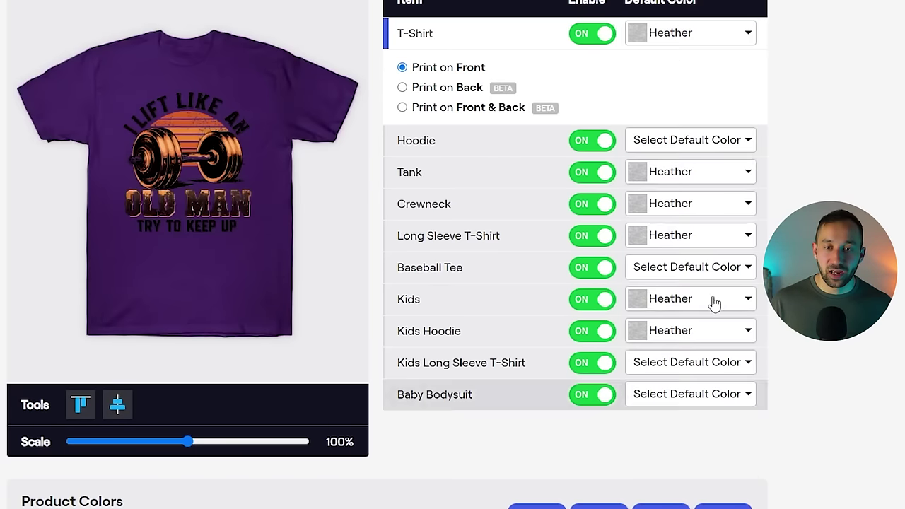
- Set the default color to Vintage Heather for the hoodie and White/Black for the baseball tee
scroll(678, 198, "down", 1)
left_click(682, 203)
left_click(679, 249)
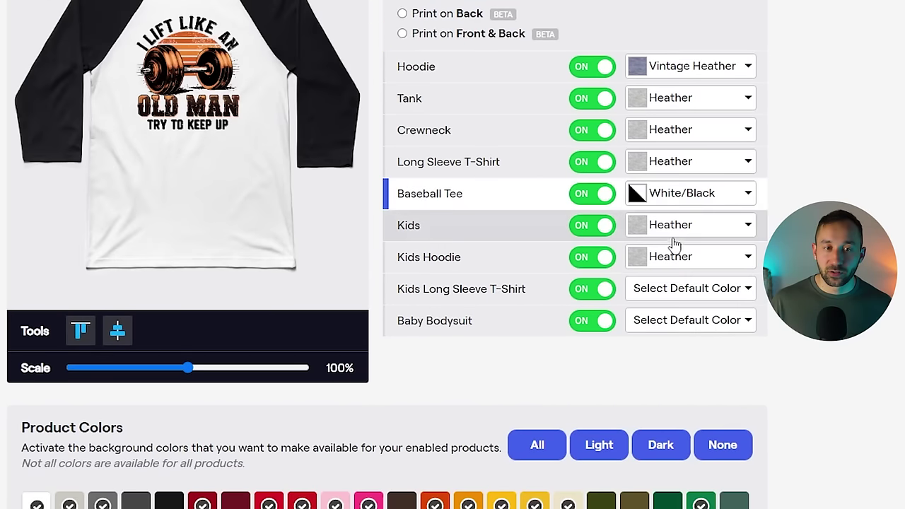
- Disable the Kids, Kids Hoodie, Kids Long Sleeve T-Shirt and Baby Bodysuit products for this design
left_click(686, 293)
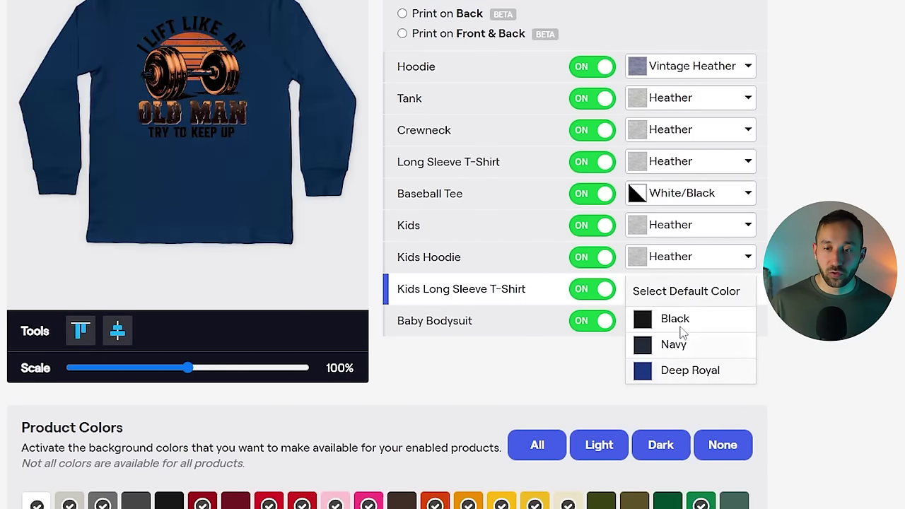
left_click(592, 288)
scroll(503, 295, "up", 1)
left_click(593, 329)
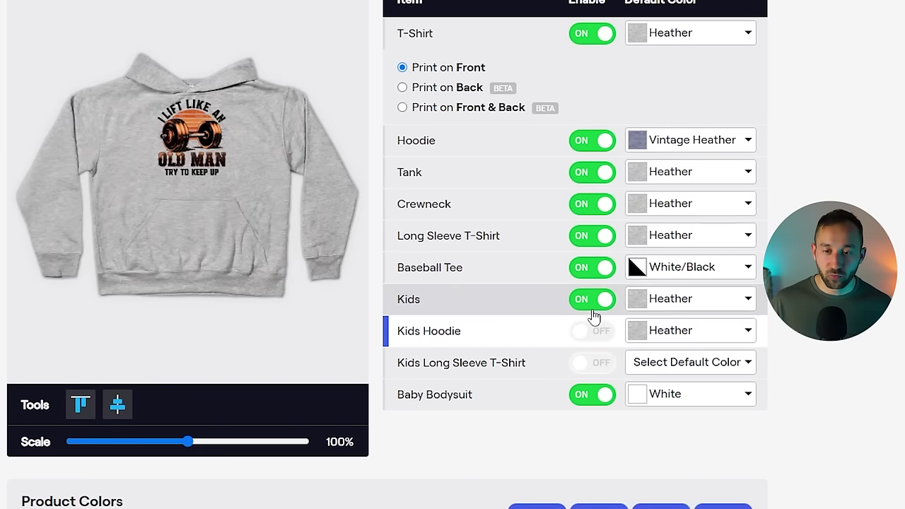
left_click(591, 311)
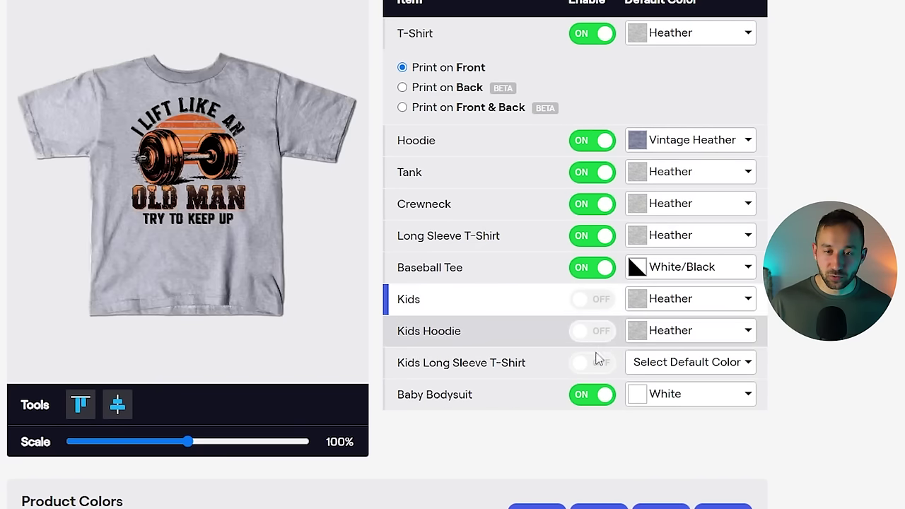
scroll(630, 321, "down", 1)
scroll(630, 320, "down", 1)
left_click(593, 319)
- Enlarge the artwork on the phone case to a scale of 84%
scroll(609, 315, "down", 2)
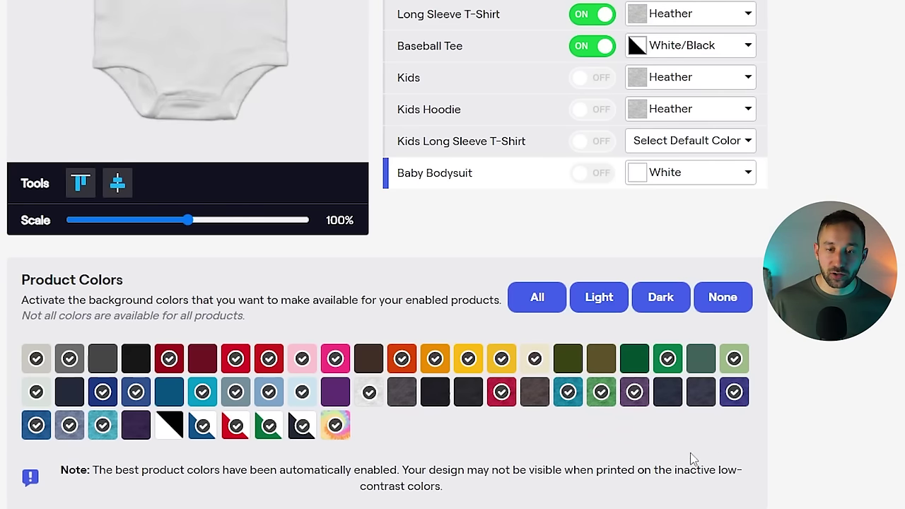
scroll(877, 198, "down", 5)
left_click(205, 317)
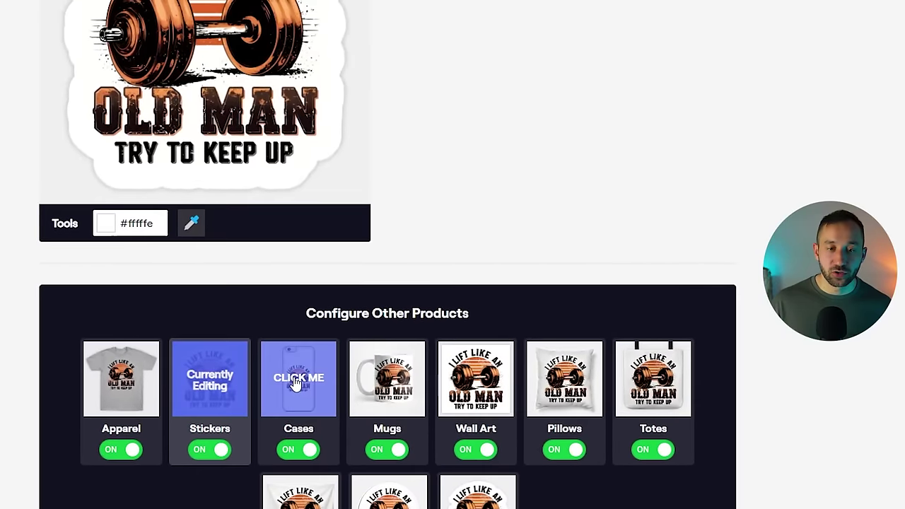
left_click(290, 294)
scroll(343, 424, "up", 1)
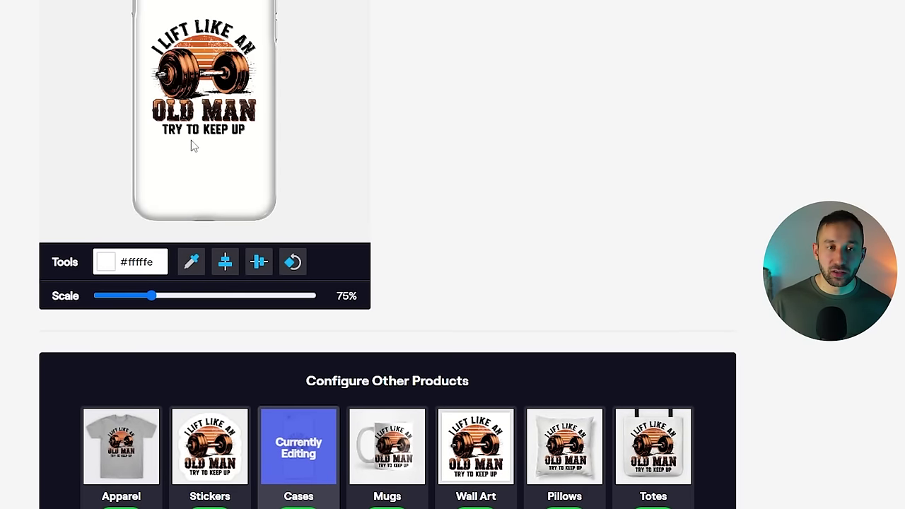
scroll(191, 140, "up", 1)
left_click_drag(151, 364, 157, 363)
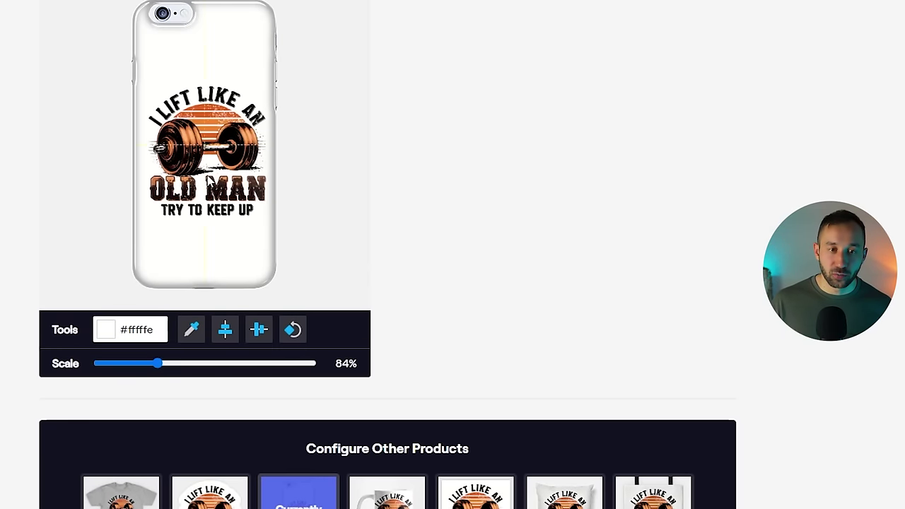
- Check how the artwork is placed on the wall art, pillow and tote products
scroll(524, 289, "down", 1)
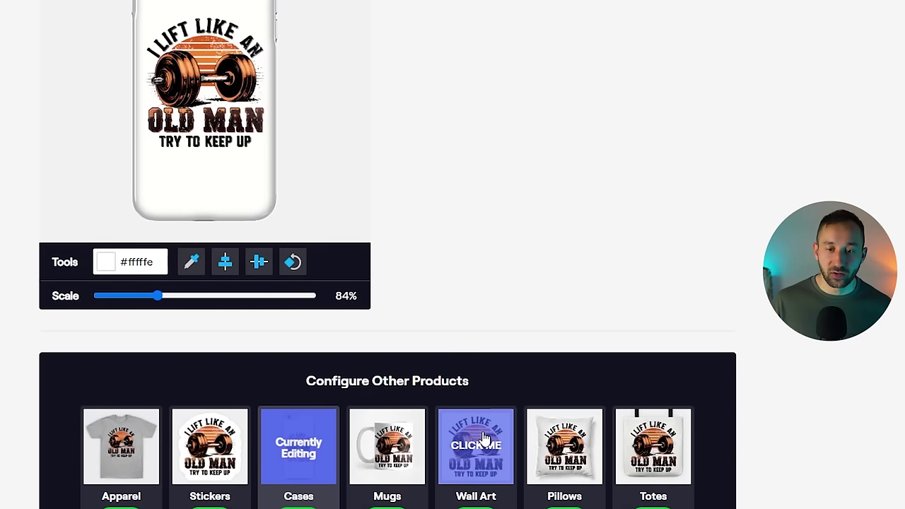
left_click(485, 440)
left_click(580, 447)
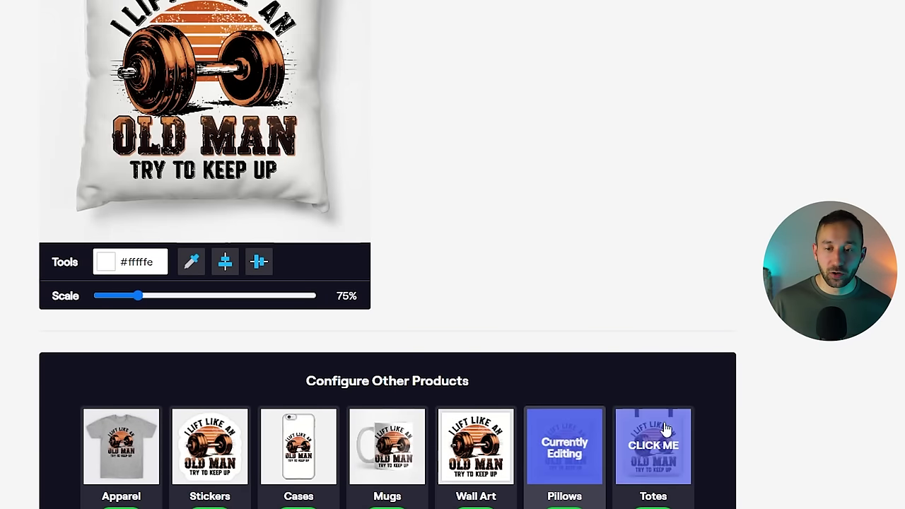
left_click(665, 428)
scroll(456, 478, "down", 1)
- Change the background color of both tapestry formats to light grey, using #c7c7c7 for the first one
left_click(300, 494)
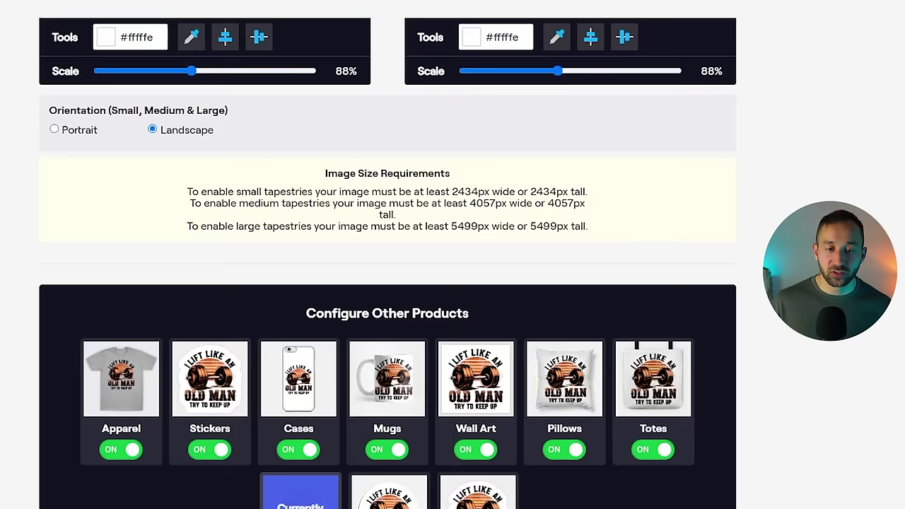
scroll(186, 387, "down", 1)
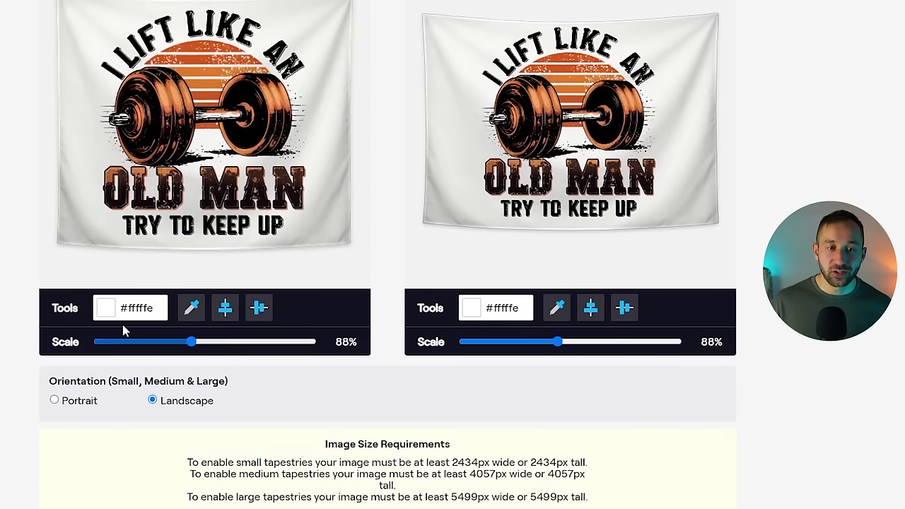
left_click(106, 308)
left_click(108, 333)
left_click_drag(83, 344, 85, 350)
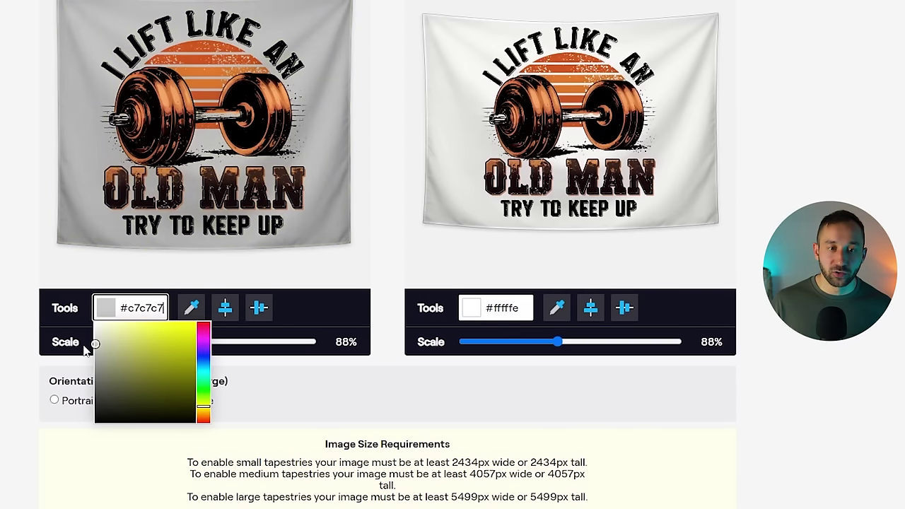
left_click(471, 308)
left_click(462, 350)
- Set the sticker layout to "Die-cut design only"
scroll(17, 273, "down", 5)
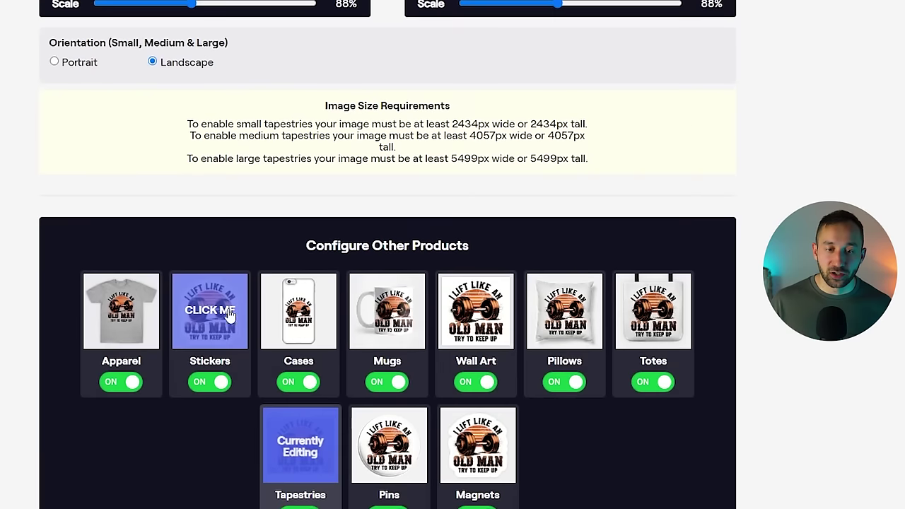
left_click(235, 347)
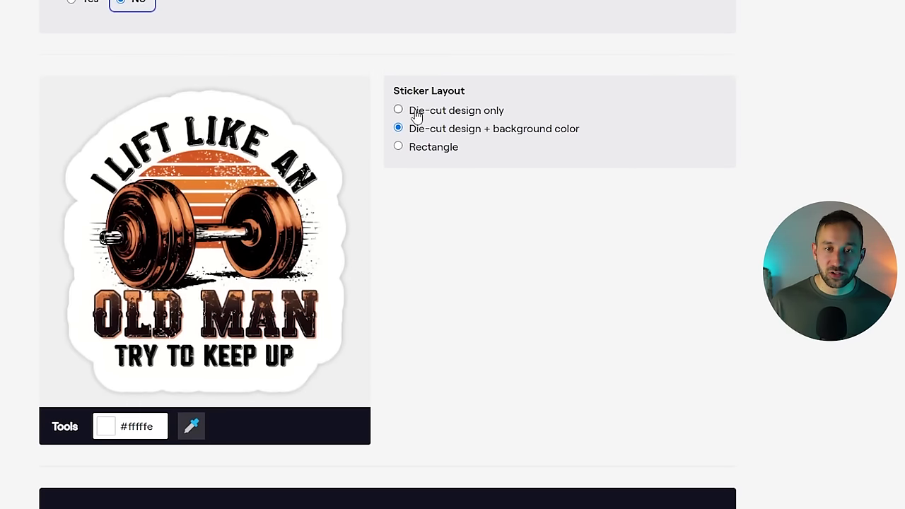
left_click(417, 113)
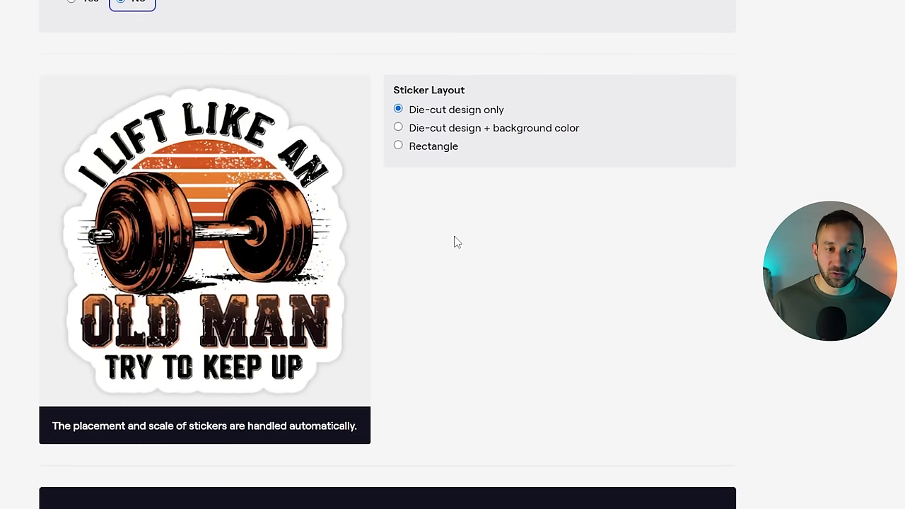
- Check the pillow and tote previews, and set the magnet layout to "Die-cut design only"
scroll(452, 241, "down", 4)
left_click(574, 311)
left_click(653, 312)
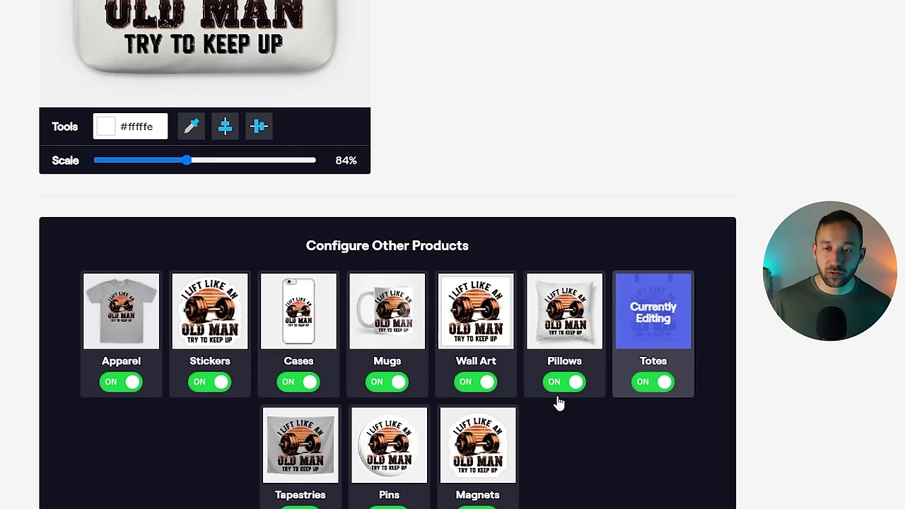
left_click(478, 444)
scroll(470, 247, "up", 2)
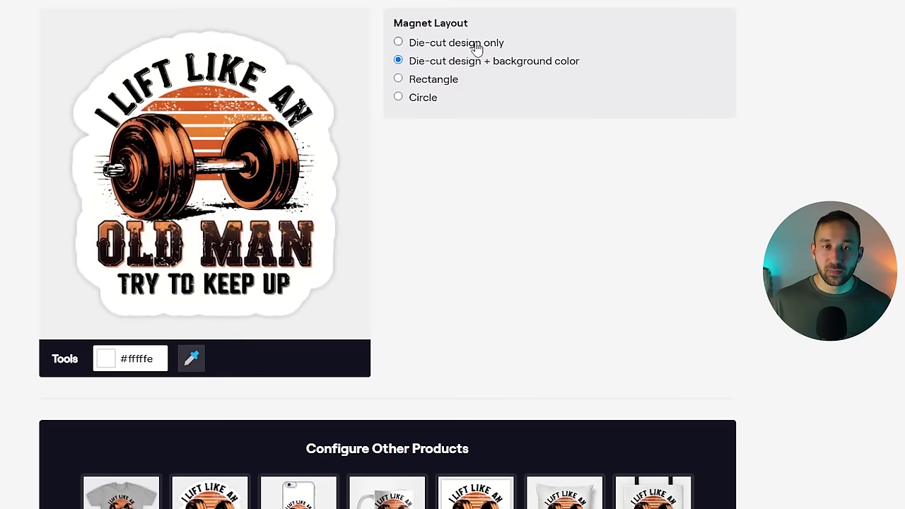
left_click(456, 42)
- Accept the Terms and Conditions for publishing the design
scroll(495, 241, "down", 4)
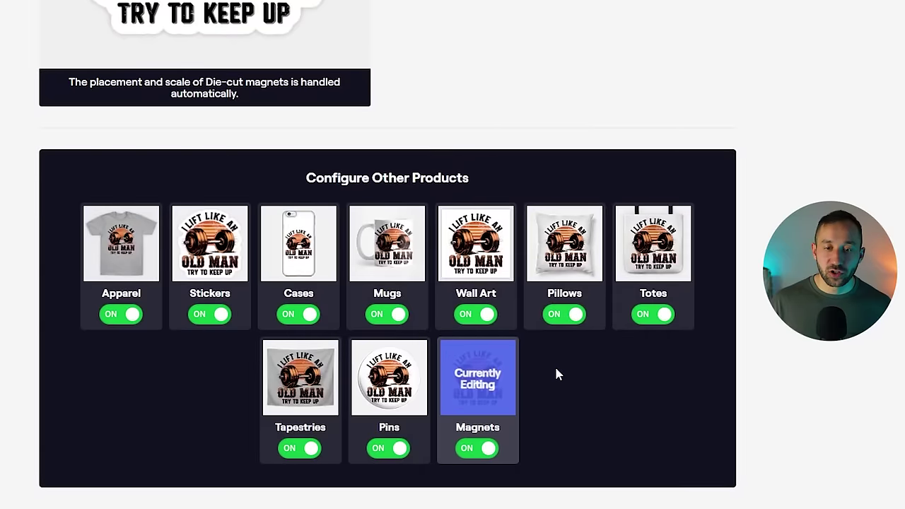
scroll(556, 375, "down", 1)
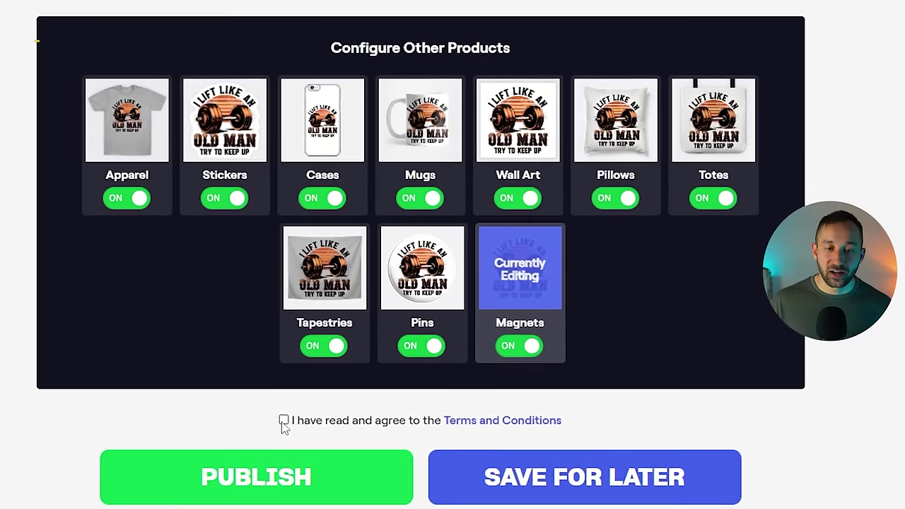
left_click(263, 449)
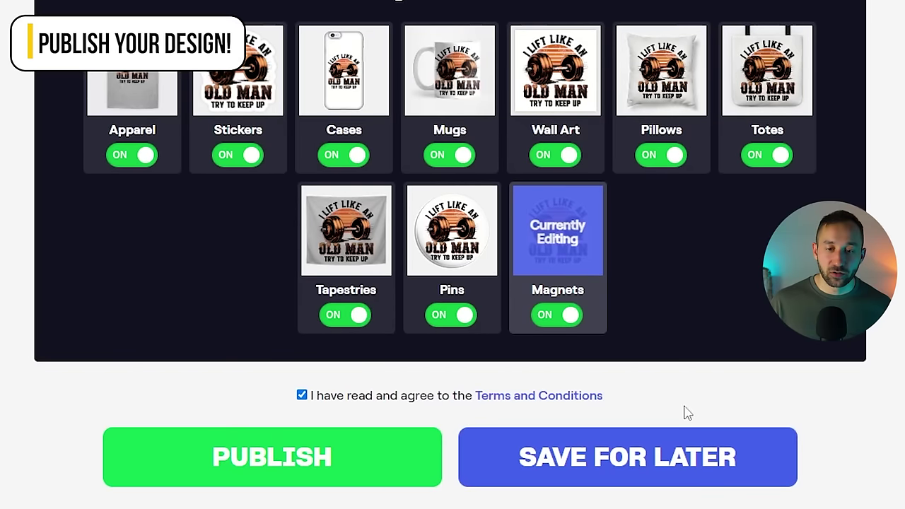